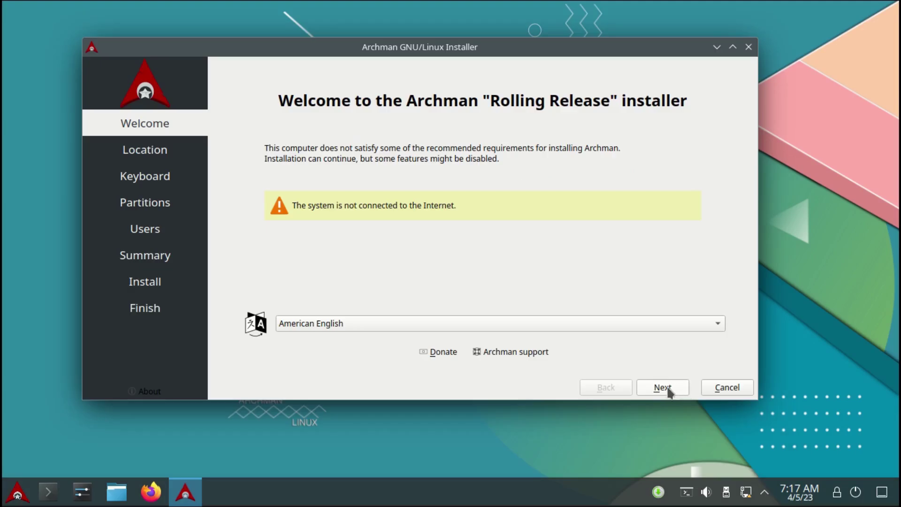
Set the installer time zone to region Africa, zone Nairobi, and continue to the keyboard step
{"action": "key", "text": "Return"}
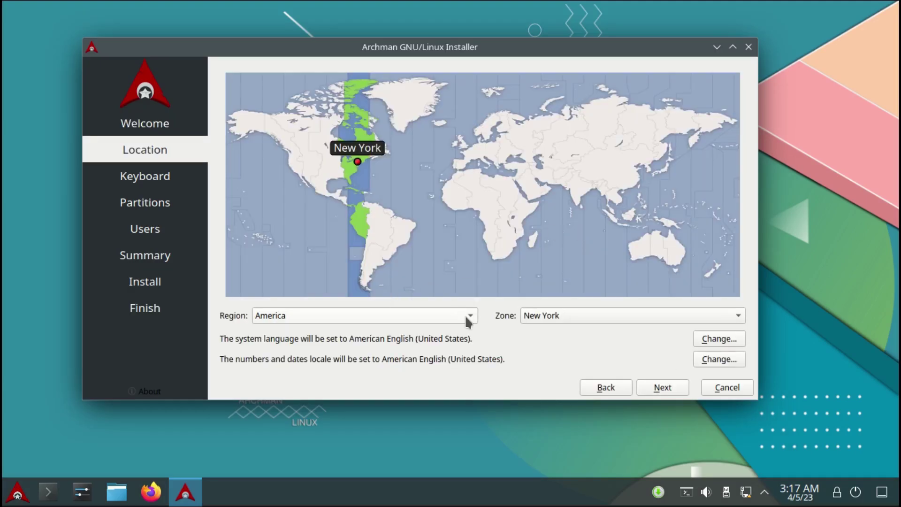
{"action": "left_click", "coordinate": [462, 316]}
{"action": "left_click", "coordinate": [278, 302]}
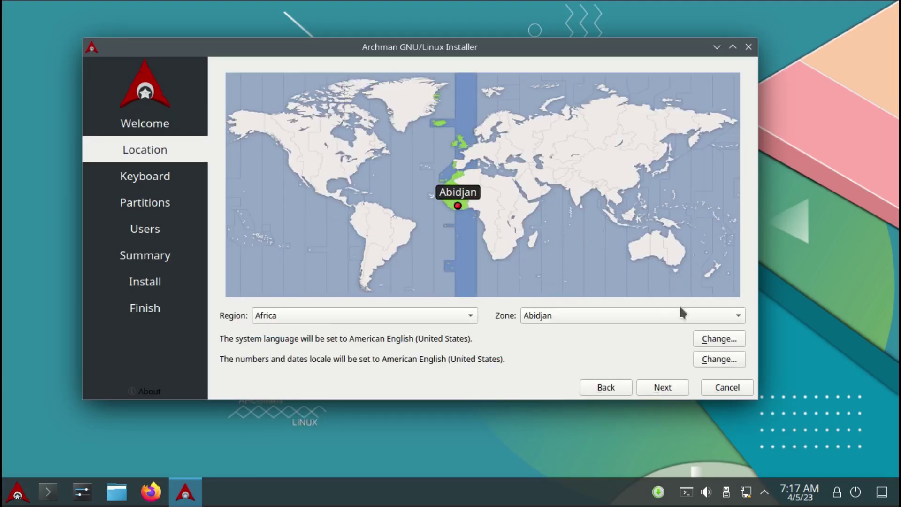
{"action": "left_click", "coordinate": [740, 318]}
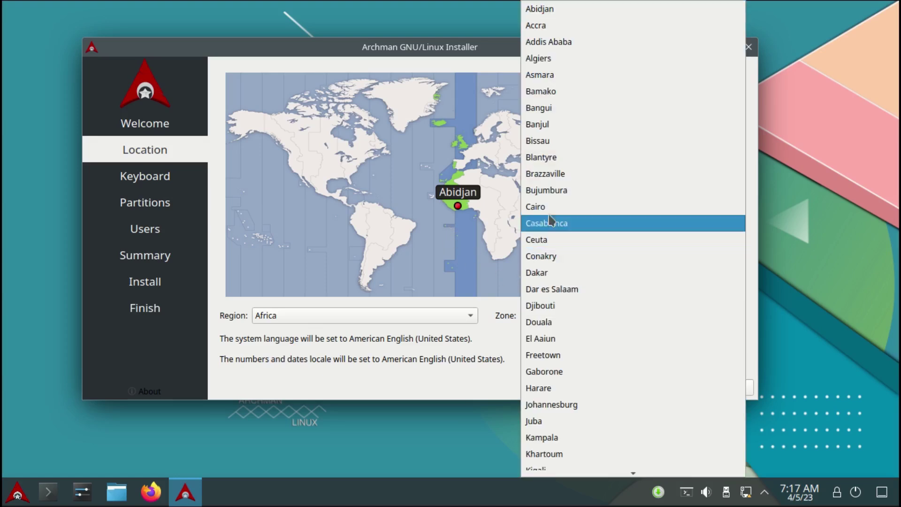
{"action": "left_click", "coordinate": [485, 250]}
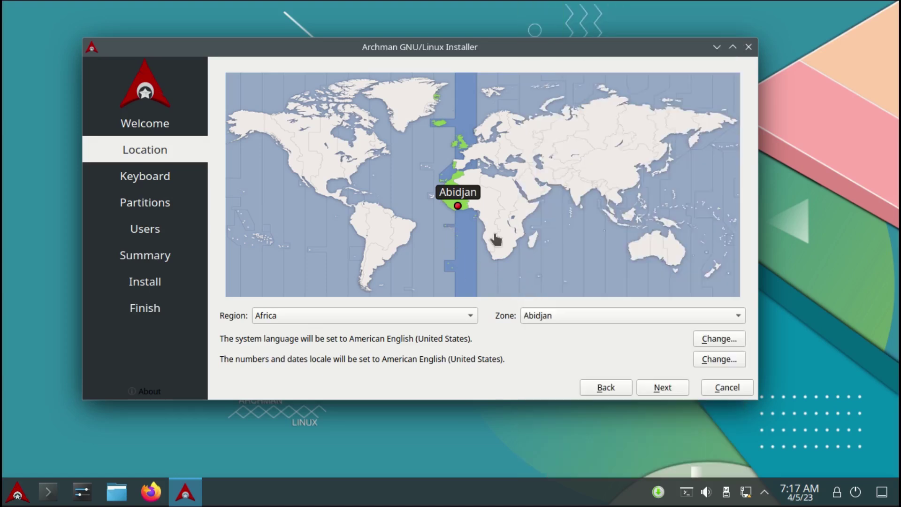
{"action": "left_click", "coordinate": [520, 225]}
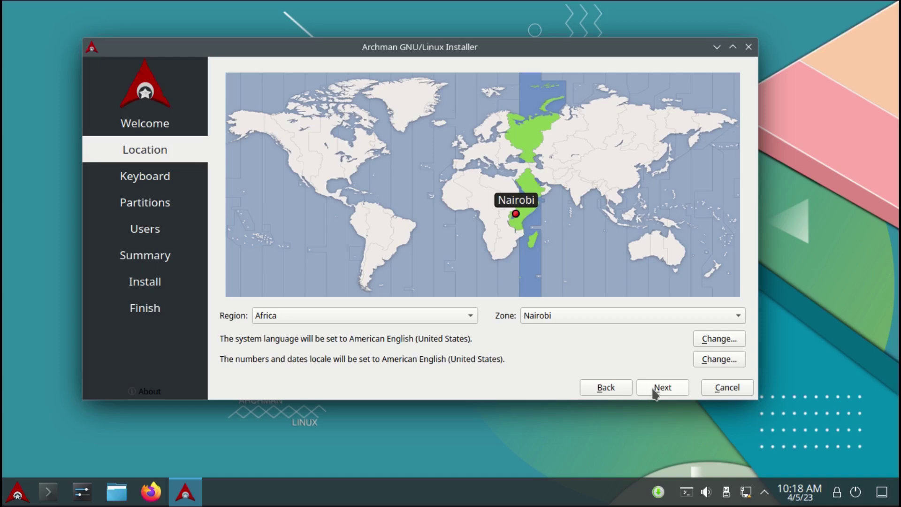
{"action": "left_click", "coordinate": [656, 393]}
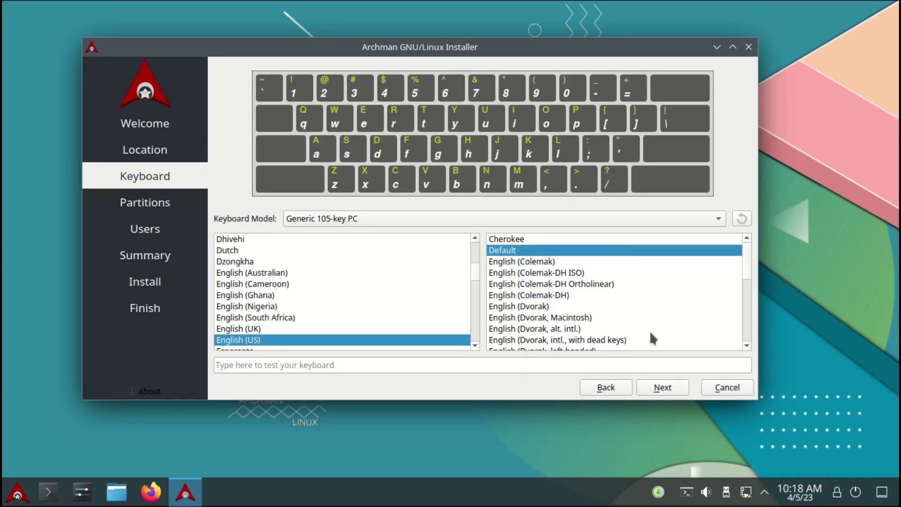
Choose Erase disk for the 50 GiB vda disk, with No Swap and the boot loader on the MBR
{"action": "left_click", "coordinate": [673, 387]}
{"action": "left_click", "coordinate": [219, 104]}
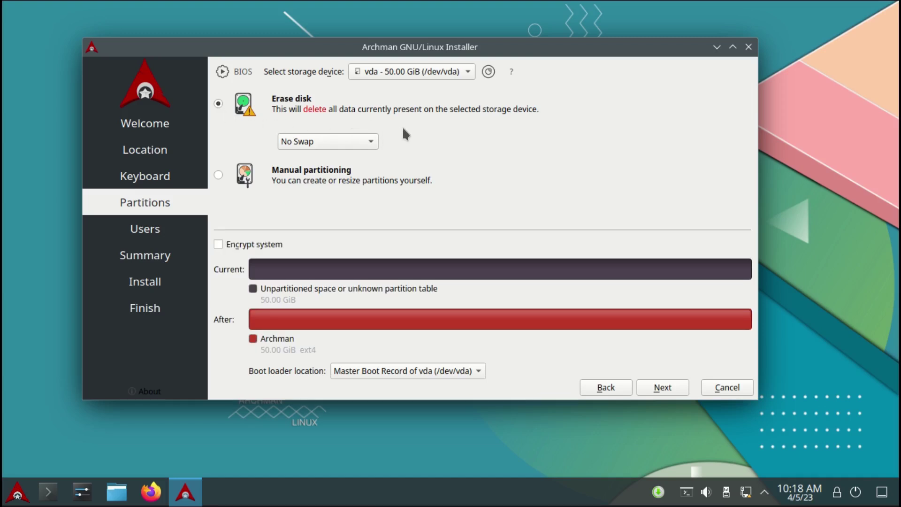
{"action": "left_click", "coordinate": [370, 146]}
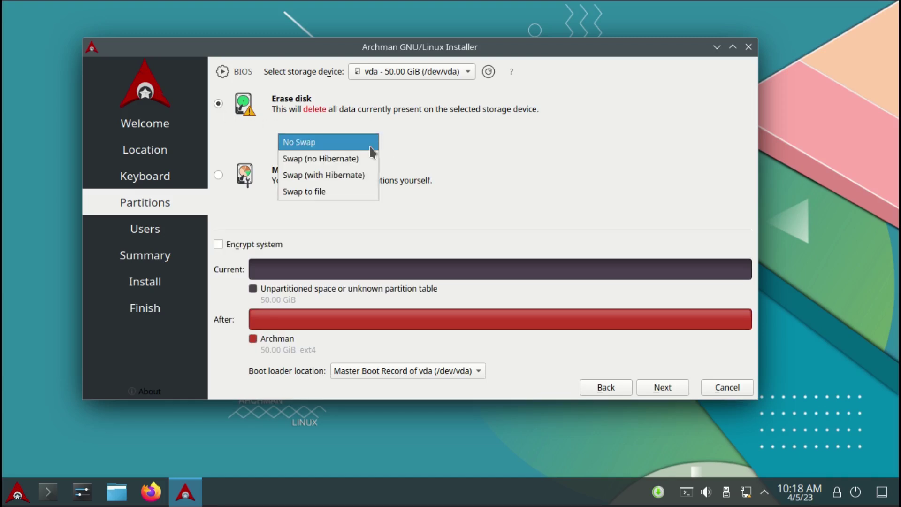
{"action": "left_click", "coordinate": [371, 146]}
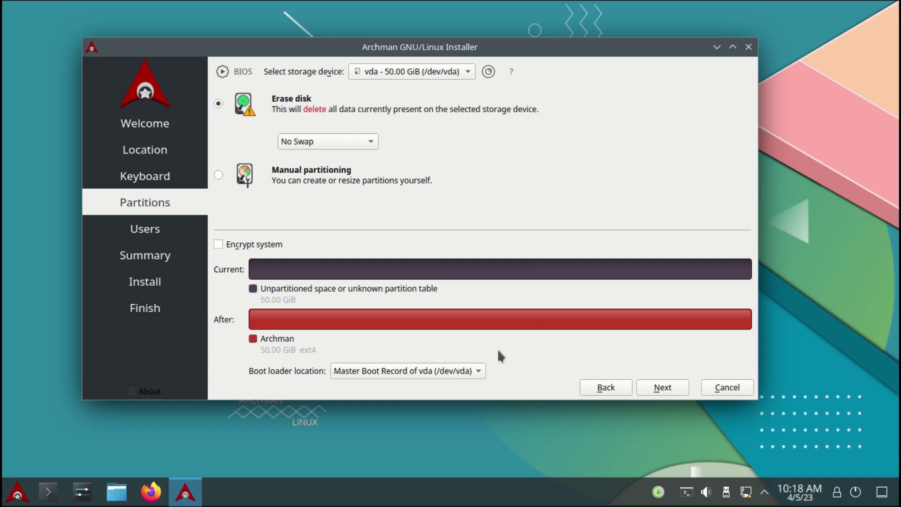
{"action": "left_click", "coordinate": [475, 370]}
{"action": "left_click", "coordinate": [478, 372]}
{"action": "left_click", "coordinate": [662, 392]}
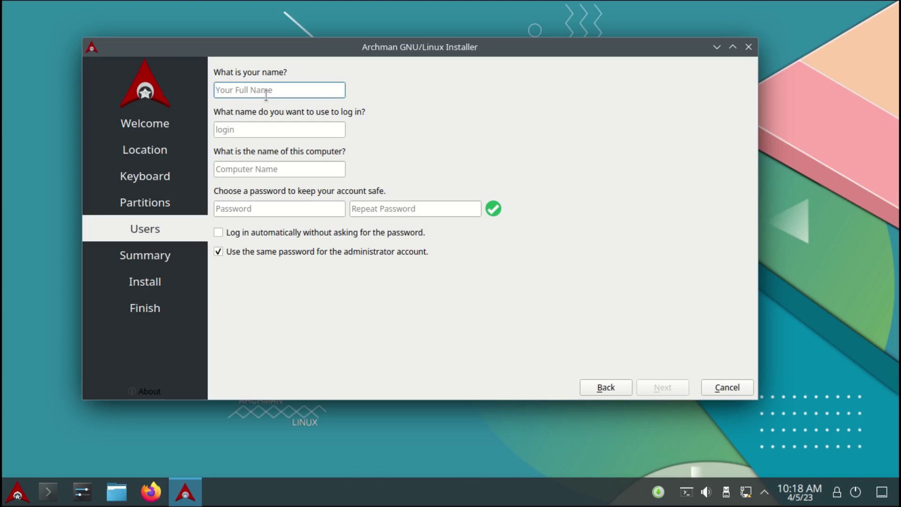
Enter the user's name and delete the generated suffix from the computer name
{"action": "type", "text": "john"}
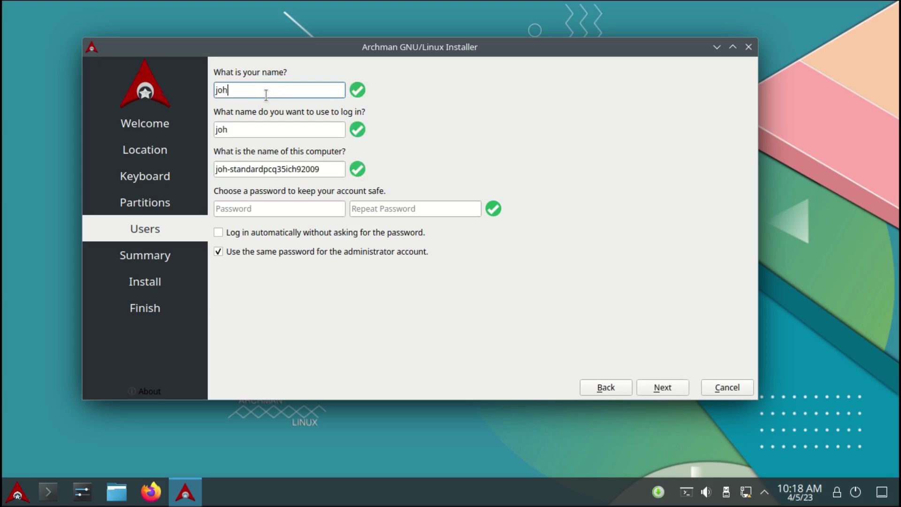
{"action": "double_click", "coordinate": [307, 168]}
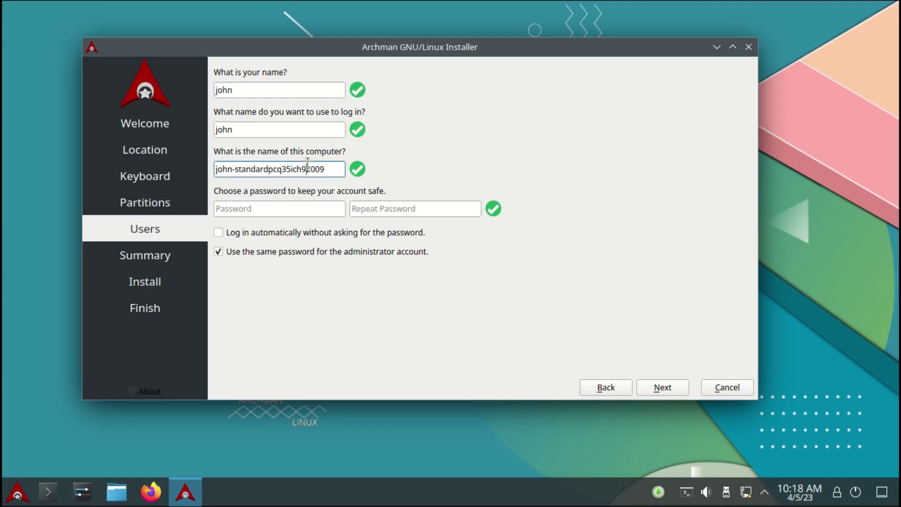
{"action": "key", "text": "BackSpace"}
Enter and repeat the account password, then continue to the install summary
{"action": "left_click", "coordinate": [266, 208]}
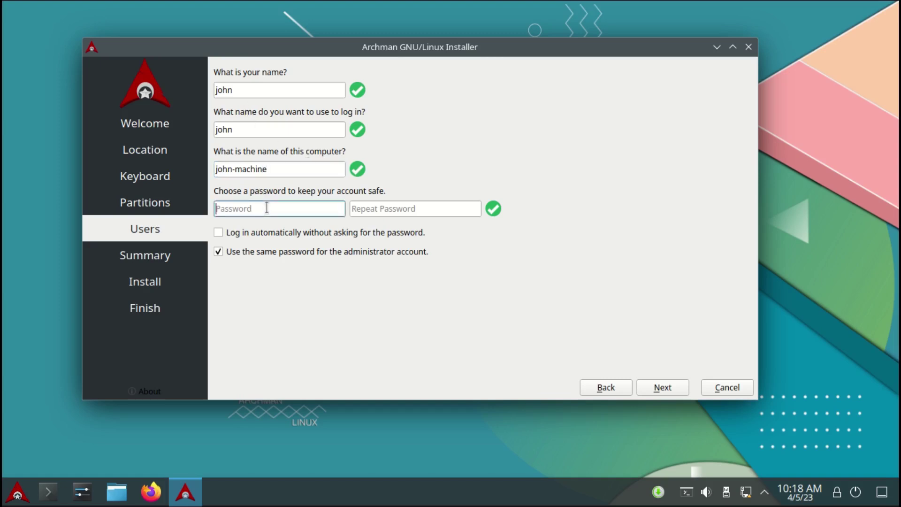
{"action": "type", "text": "123"}
{"action": "left_click", "coordinate": [380, 210]}
{"action": "type", "text": "123"}
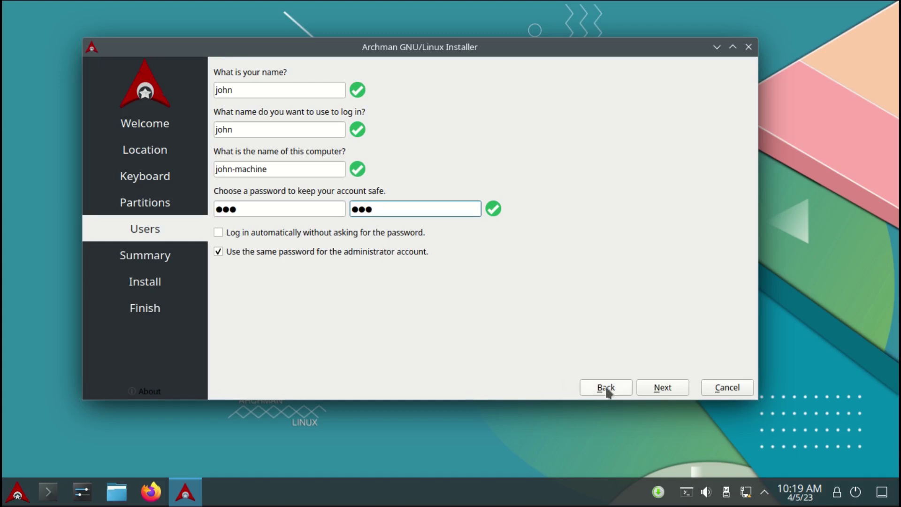
{"action": "left_click", "coordinate": [662, 388]}
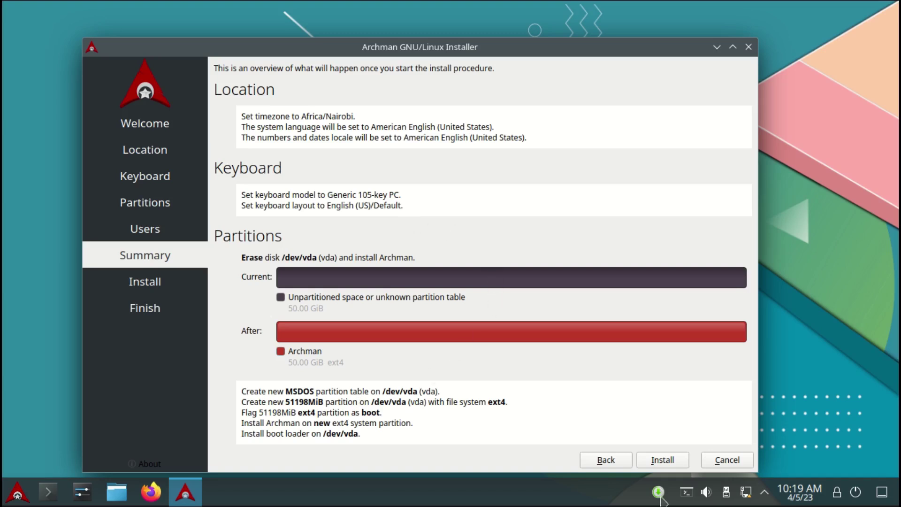
Install Archman from the Summary page, then finish with Restart now checked
{"action": "left_click", "coordinate": [663, 461]}
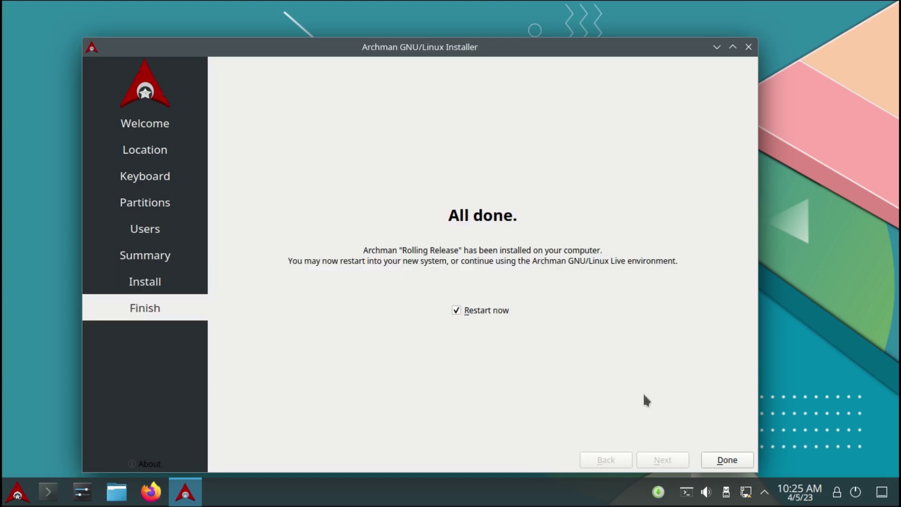
{"action": "left_click", "coordinate": [725, 459]}
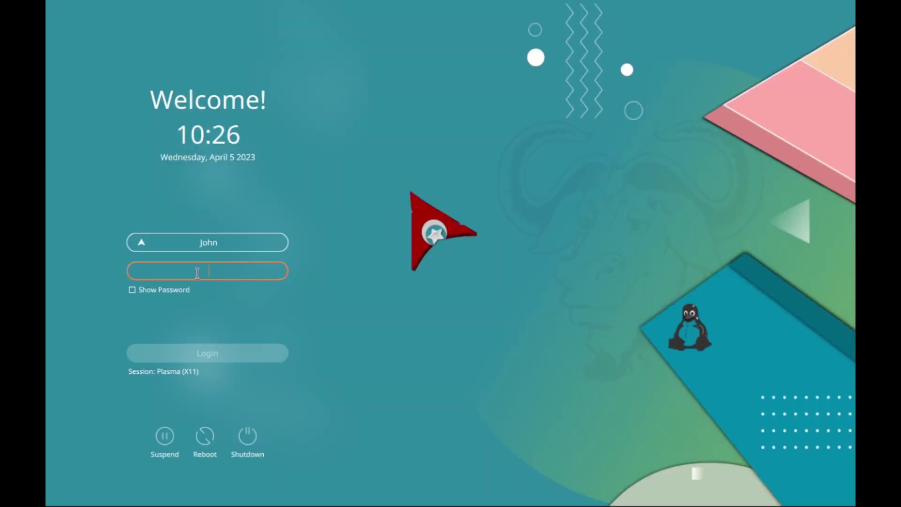
Log in at SDDM with the account password and move the Welcome window up and right
{"action": "type", "text": "12"}
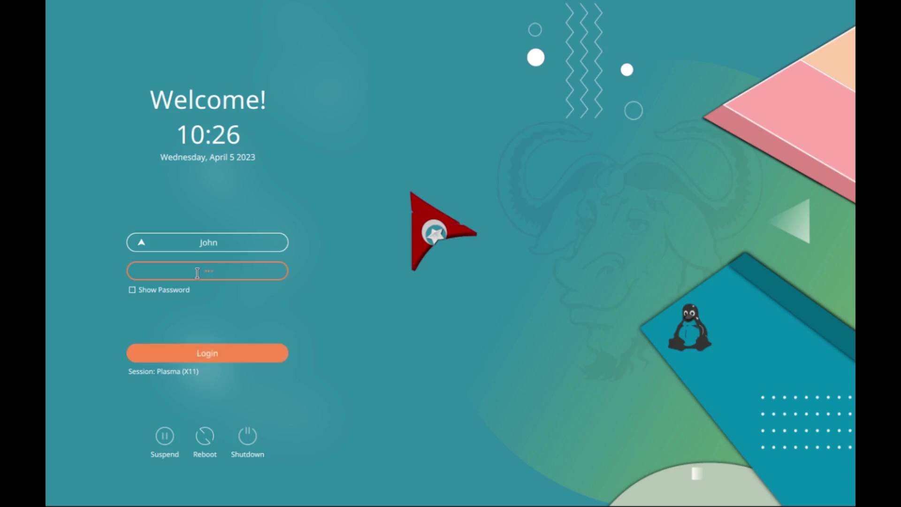
{"action": "left_click", "coordinate": [206, 356]}
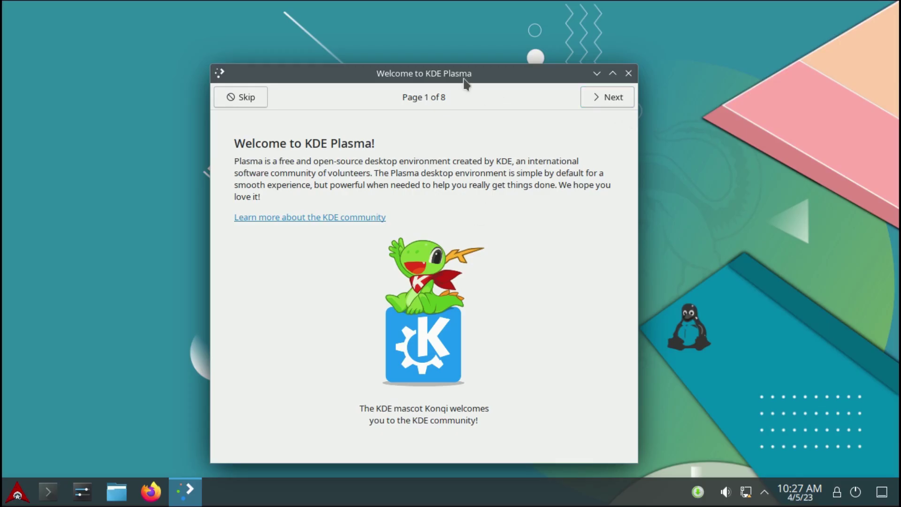
{"action": "left_click_drag", "start_coordinate": [464, 79], "coordinate": [493, 68]}
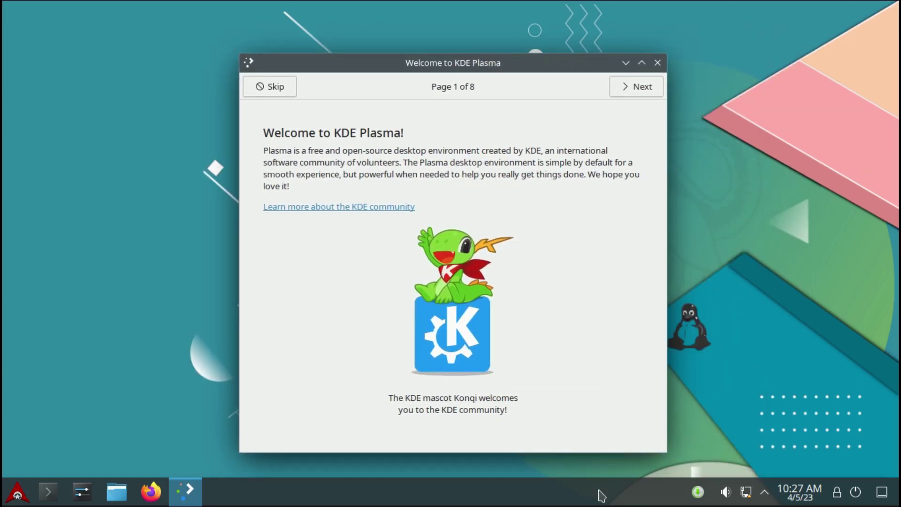
Page through all eight Welcome to KDE Plasma pages and click Finish
{"action": "left_click", "coordinate": [636, 86]}
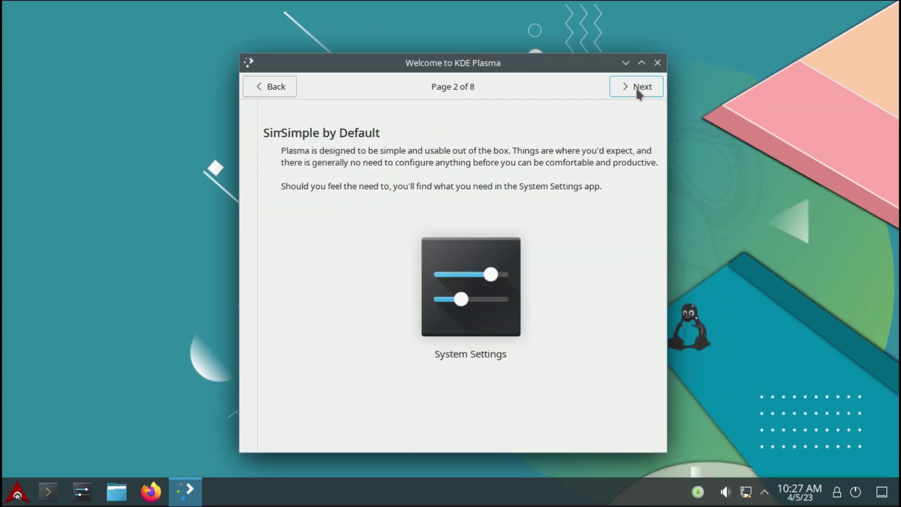
{"action": "left_click", "coordinate": [637, 89]}
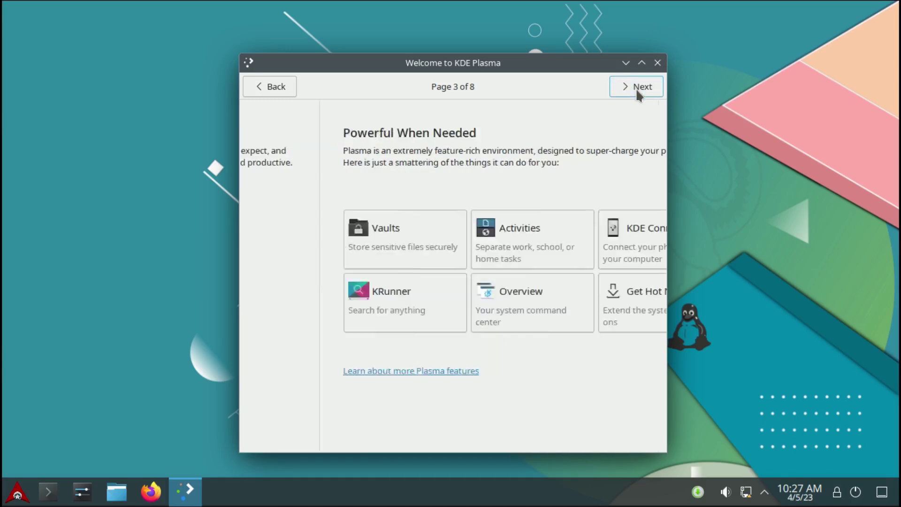
{"action": "left_click", "coordinate": [641, 88]}
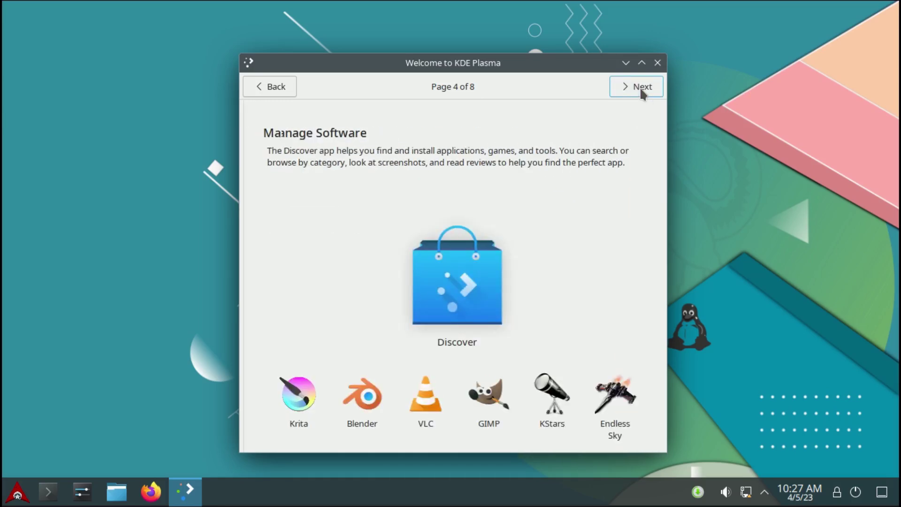
{"action": "left_click", "coordinate": [641, 88]}
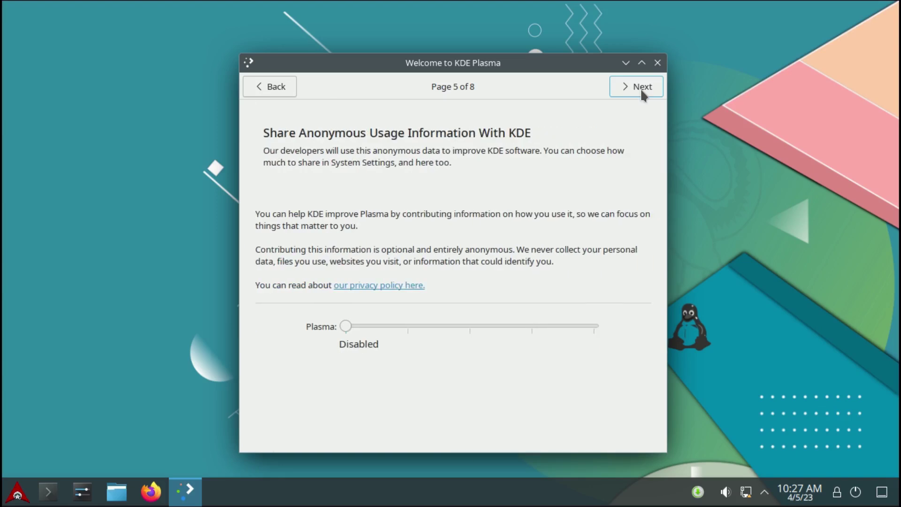
{"action": "left_click", "coordinate": [642, 88]}
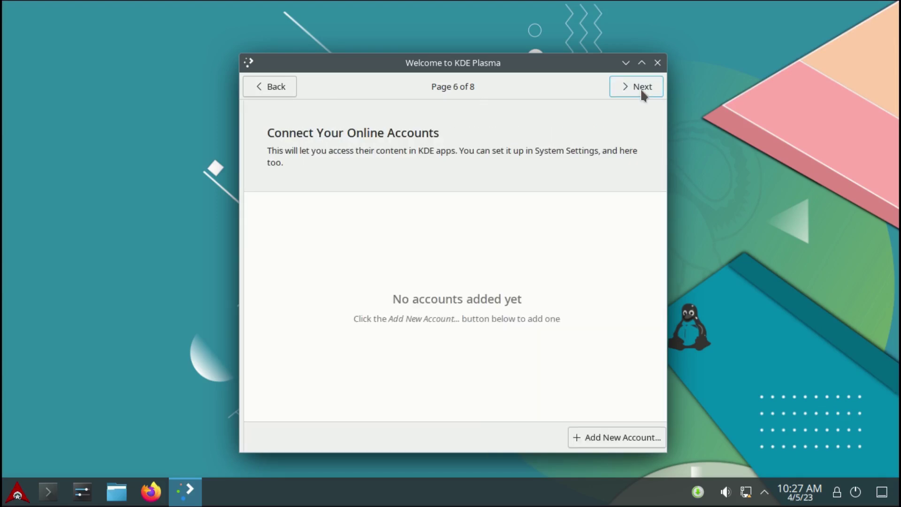
{"action": "left_click", "coordinate": [643, 89]}
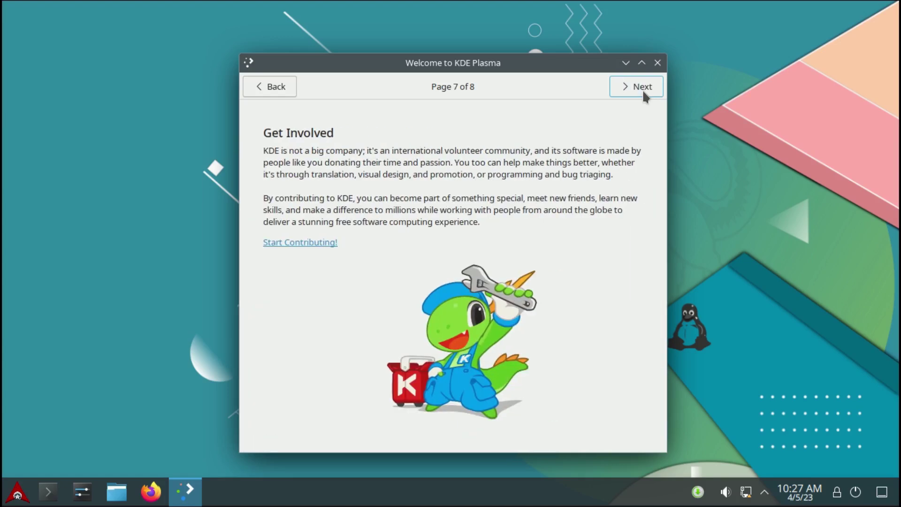
{"action": "left_click", "coordinate": [648, 94]}
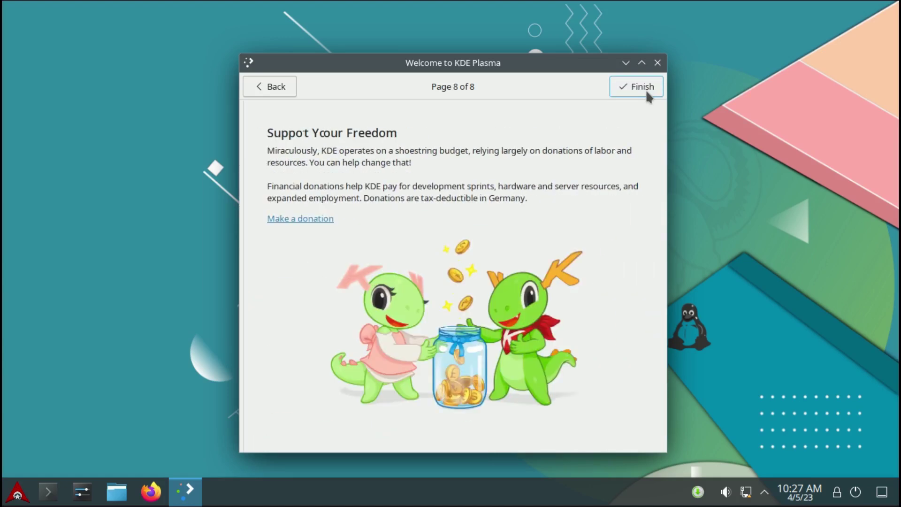
{"action": "left_click", "coordinate": [648, 94]}
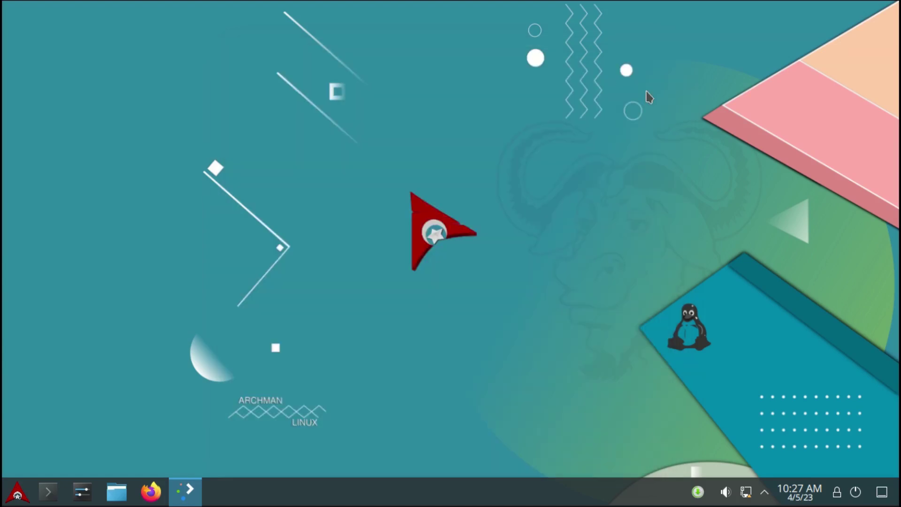
Enter panel edit mode and shorten the taskbar from its right end
{"action": "right_click", "coordinate": [616, 489]}
{"action": "left_click", "coordinate": [727, 385]}
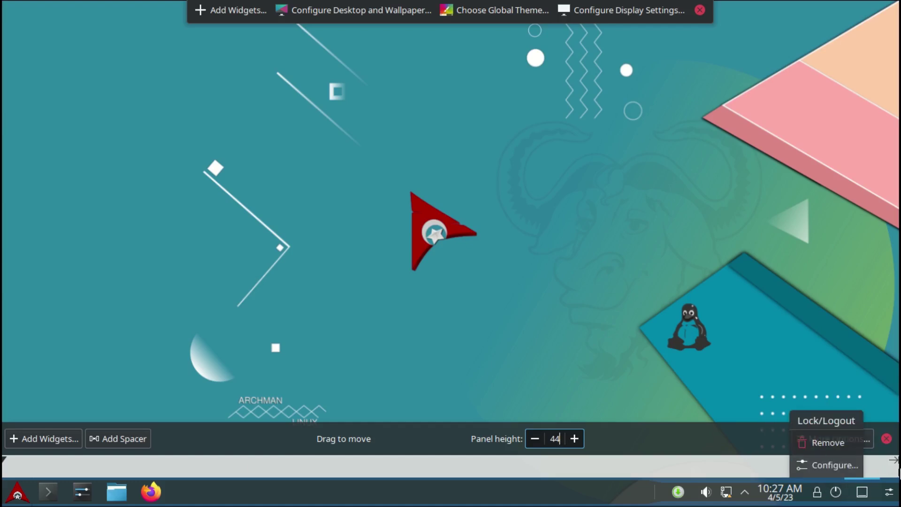
{"action": "left_click_drag", "start_coordinate": [898, 468], "coordinate": [734, 468]}
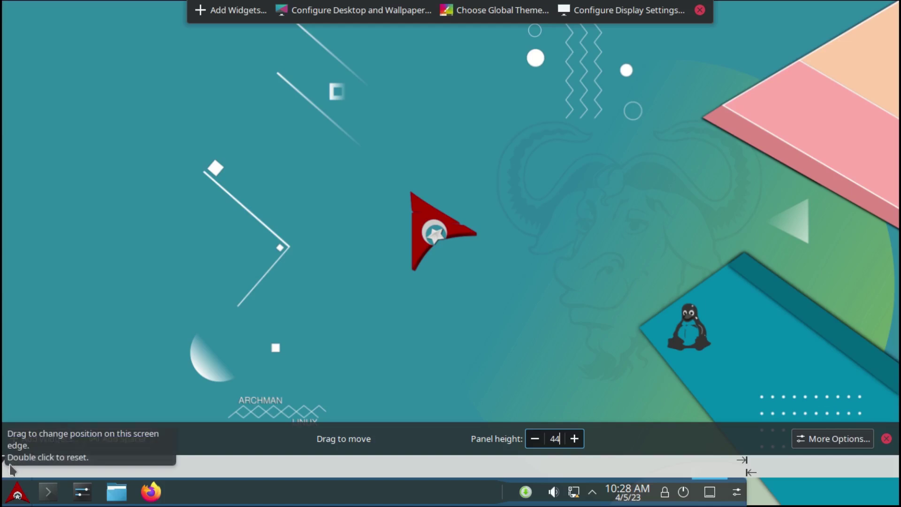
{"action": "left_click_drag", "start_coordinate": [749, 465], "coordinate": [683, 465]}
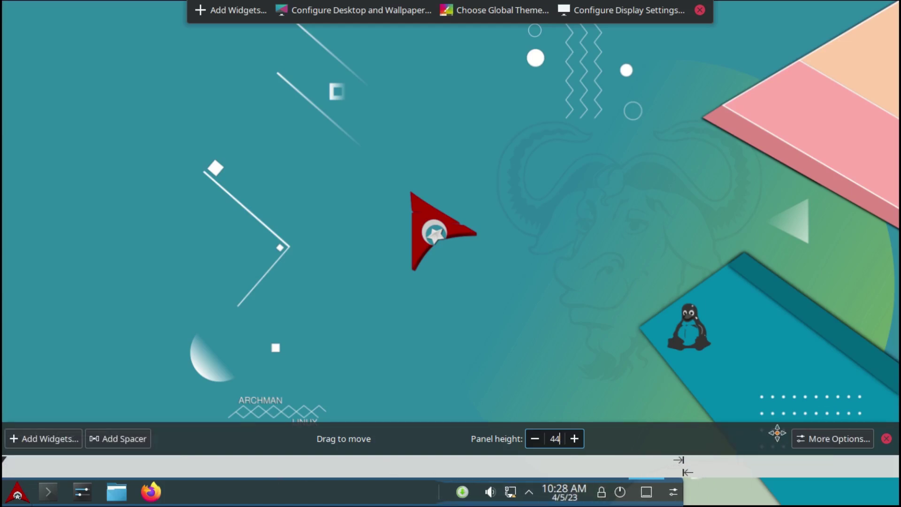
Set the panel to Center alignment, Windows Can Cover and Floating, then narrow it further
{"action": "left_click", "coordinate": [841, 439]}
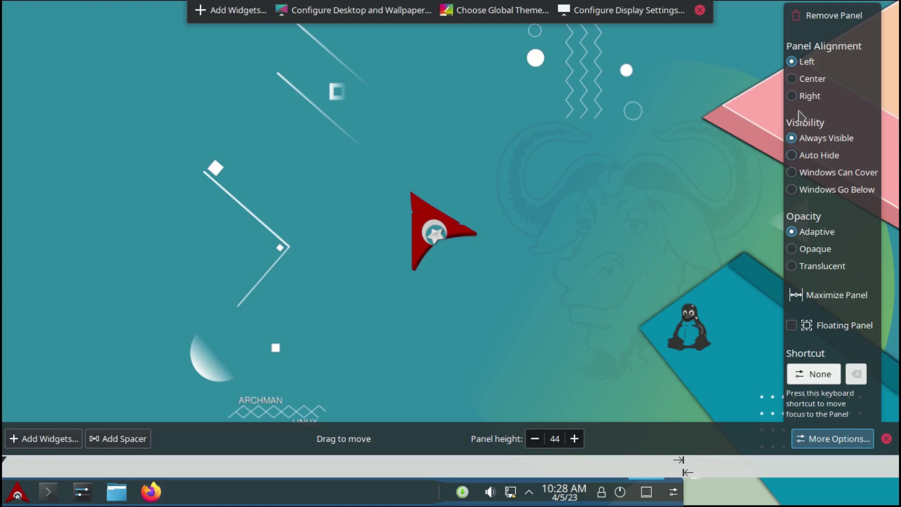
{"action": "left_click", "coordinate": [793, 79]}
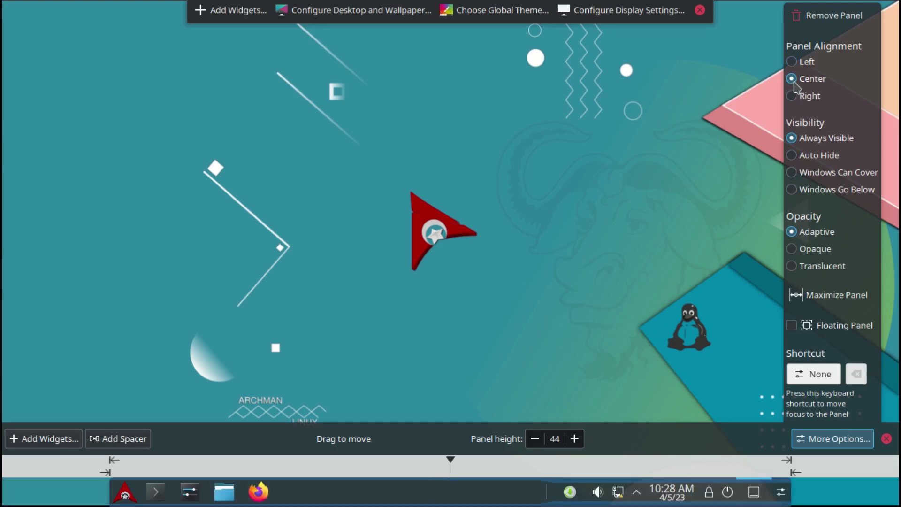
{"action": "left_click", "coordinate": [793, 173]}
{"action": "left_click", "coordinate": [793, 327]}
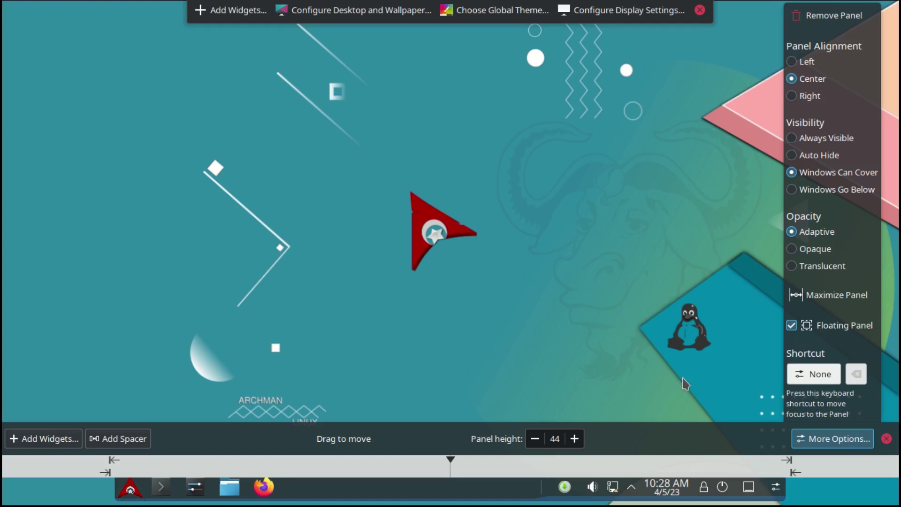
{"action": "left_click_drag", "start_coordinate": [114, 472], "coordinate": [161, 464]}
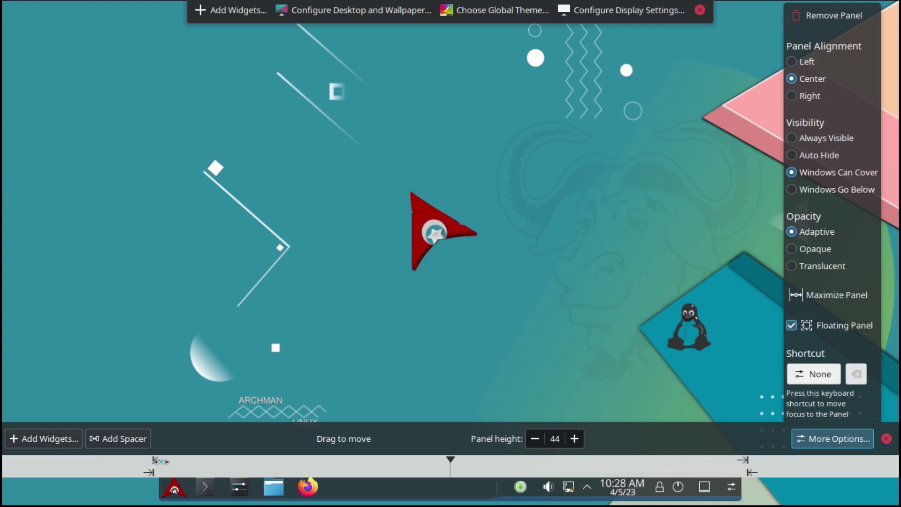
{"action": "left_click", "coordinate": [552, 292]}
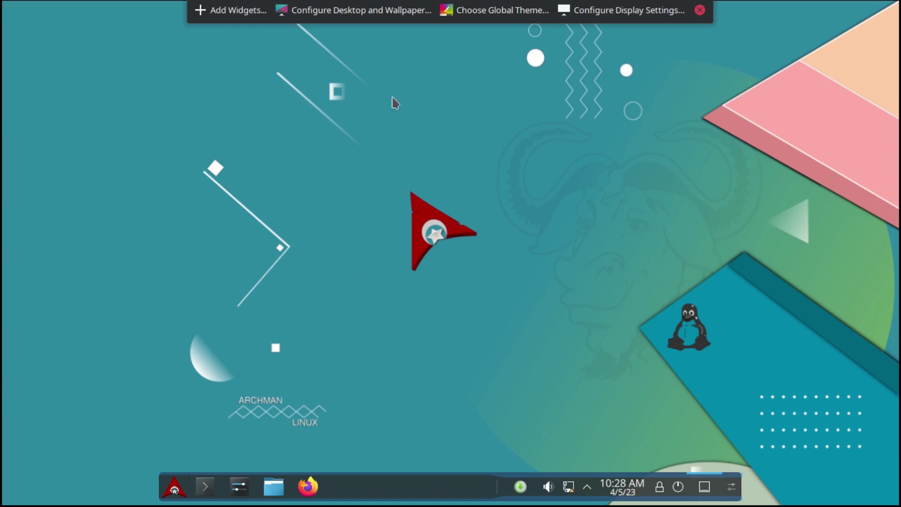
Pick the archman-i3wm wallpaper in Desktop Folder Settings and apply it on closing
{"action": "left_click", "coordinate": [348, 27]}
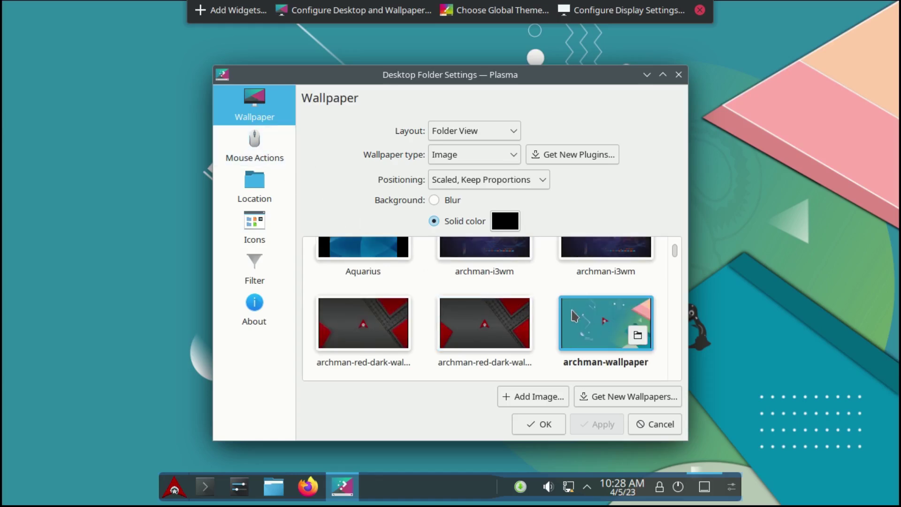
{"action": "left_click", "coordinate": [365, 321]}
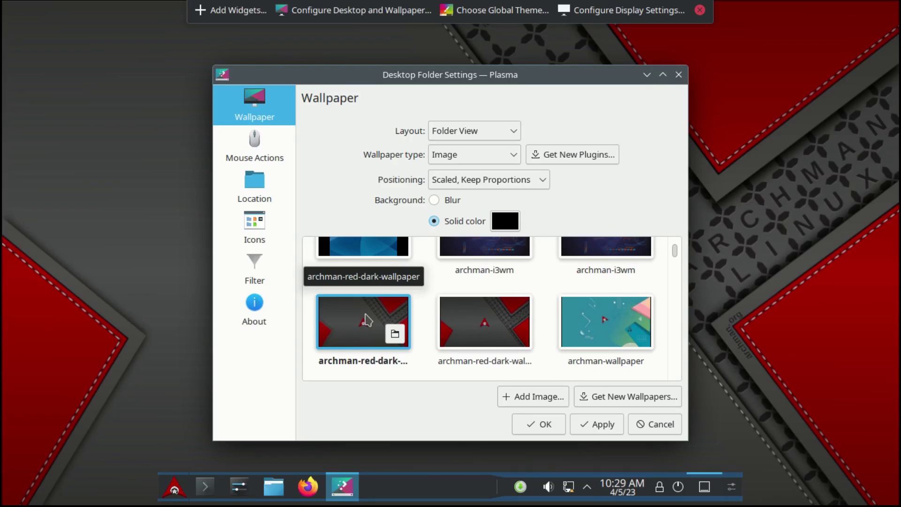
{"action": "scroll", "coordinate": [434, 312], "scroll_direction": "up", "scroll_amount": 1}
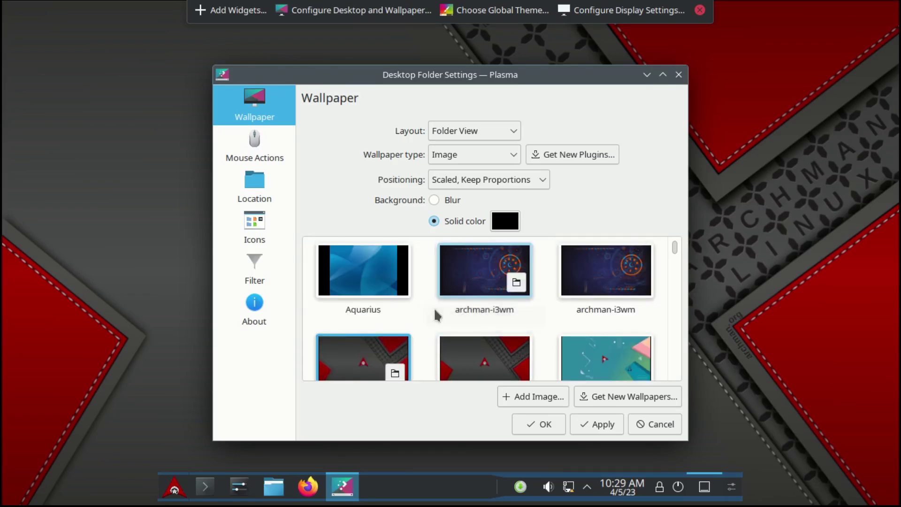
{"action": "left_click", "coordinate": [471, 286]}
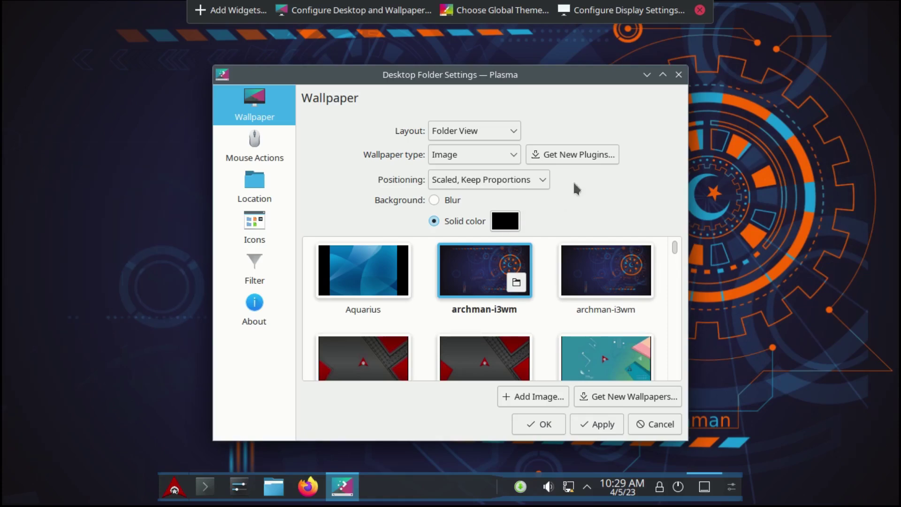
{"action": "left_click", "coordinate": [679, 74]}
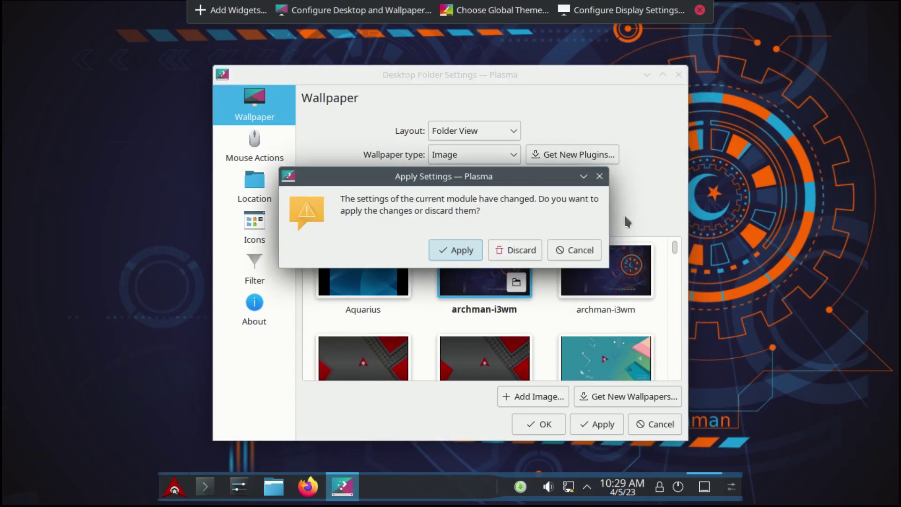
{"action": "left_click", "coordinate": [462, 251]}
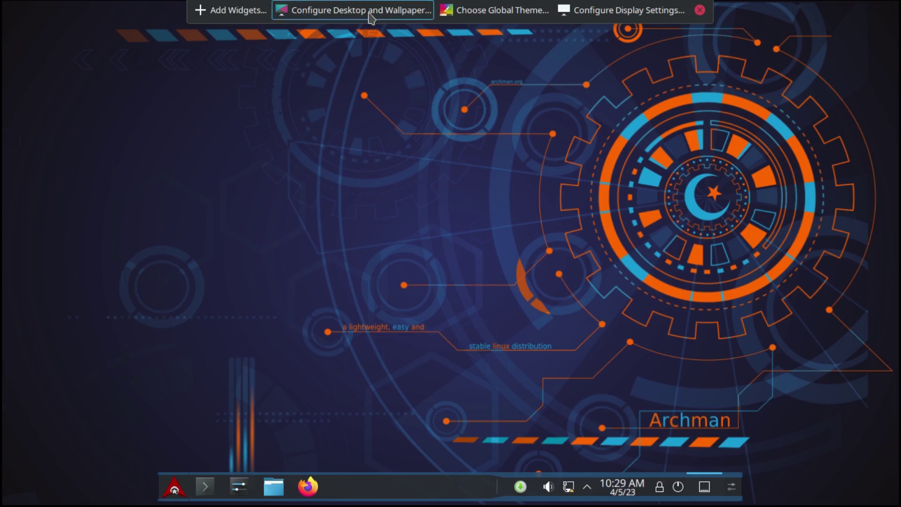
Apply the Oxygen global theme and the Oxygen application style
{"action": "left_click", "coordinate": [499, 13]}
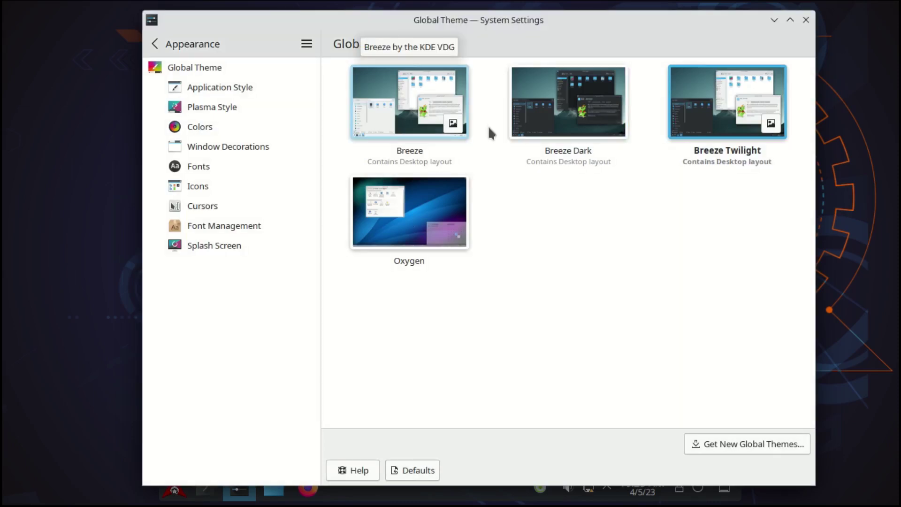
{"action": "left_click", "coordinate": [413, 215]}
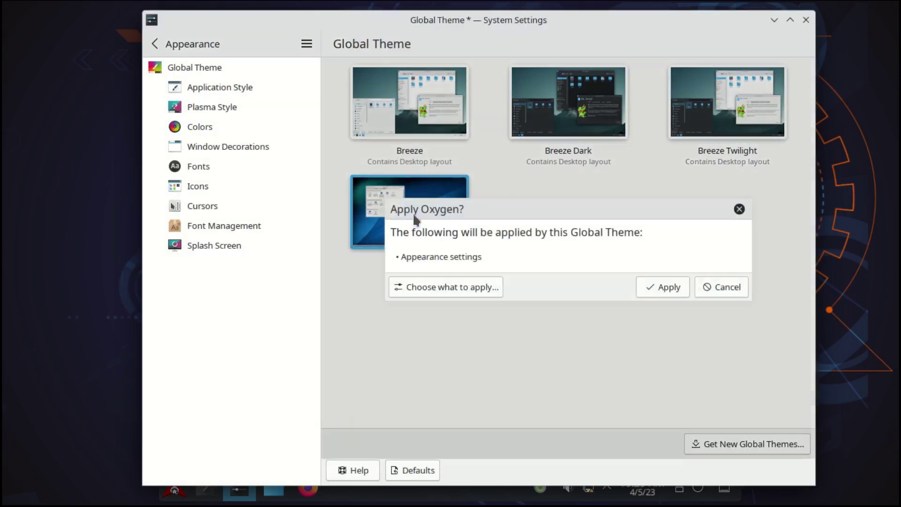
{"action": "left_click", "coordinate": [672, 289]}
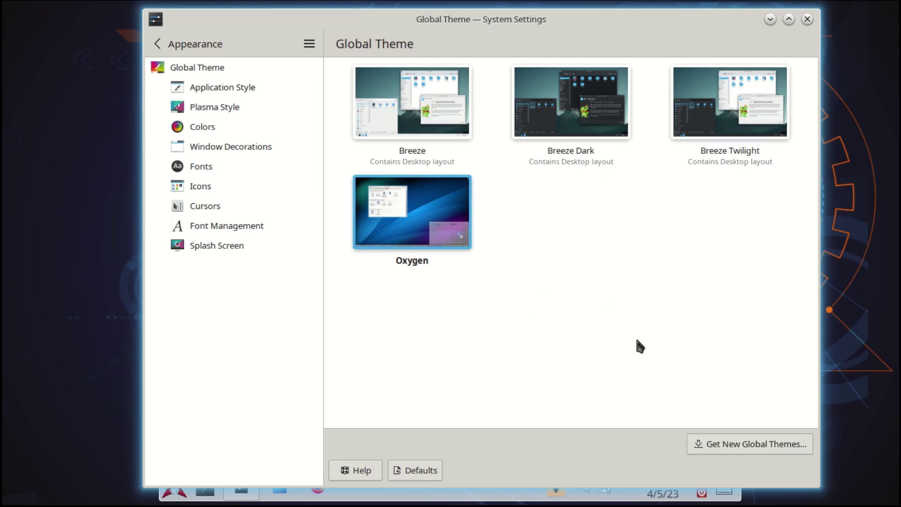
{"action": "left_click", "coordinate": [200, 93]}
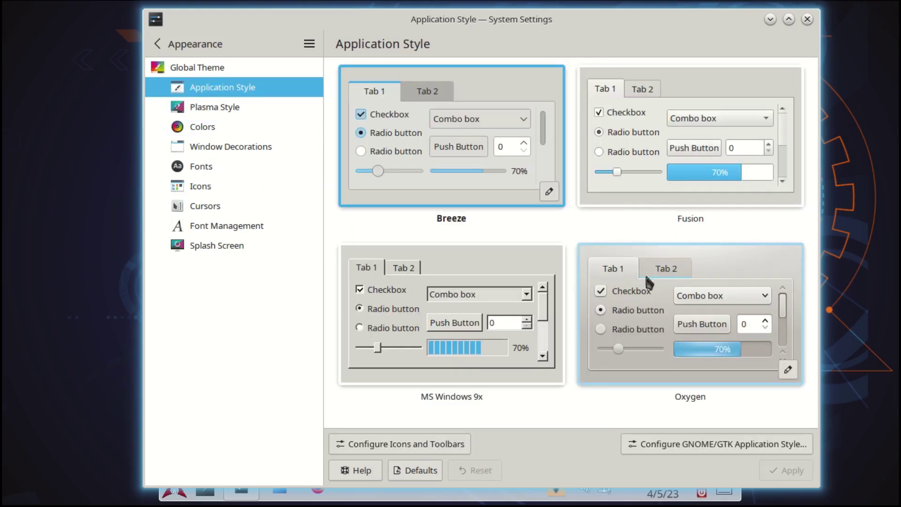
{"action": "left_click", "coordinate": [735, 267]}
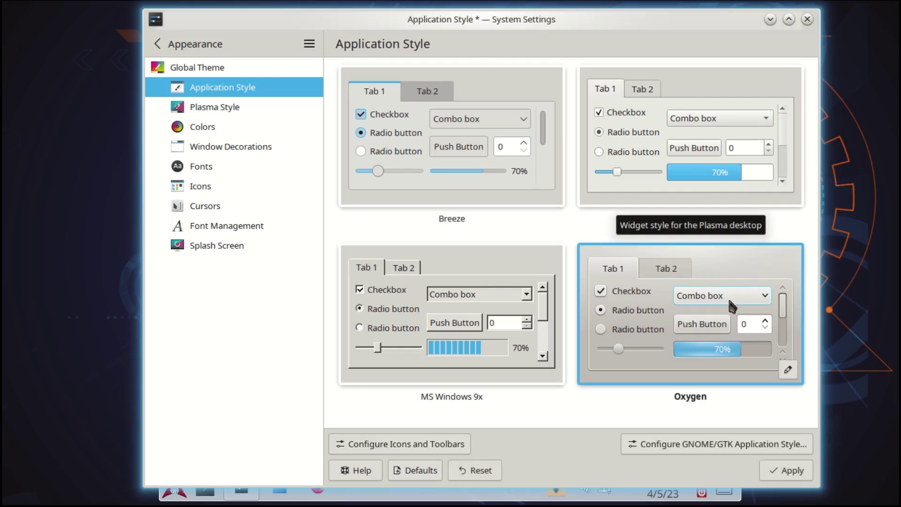
{"action": "left_click", "coordinate": [775, 469]}
Apply Oxygen as the Plasma style and as the window decoration
{"action": "left_click", "coordinate": [220, 109]}
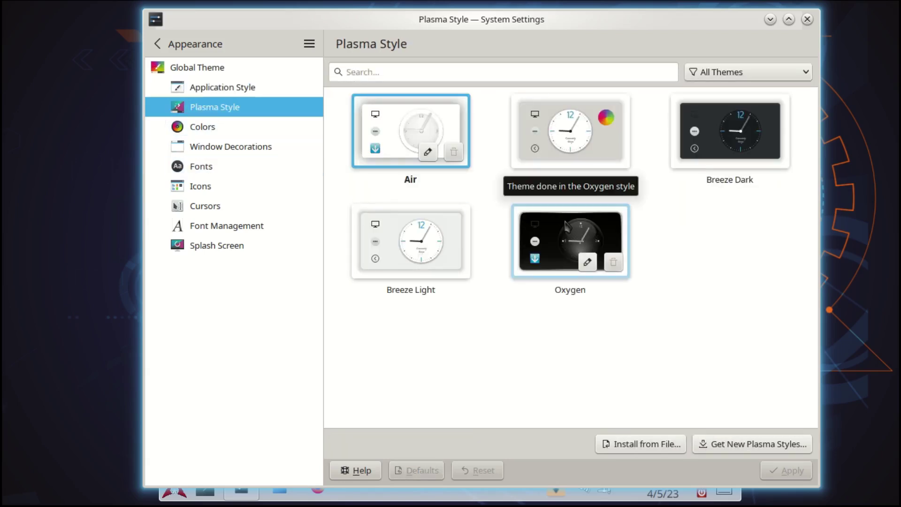
{"action": "left_click", "coordinate": [564, 230]}
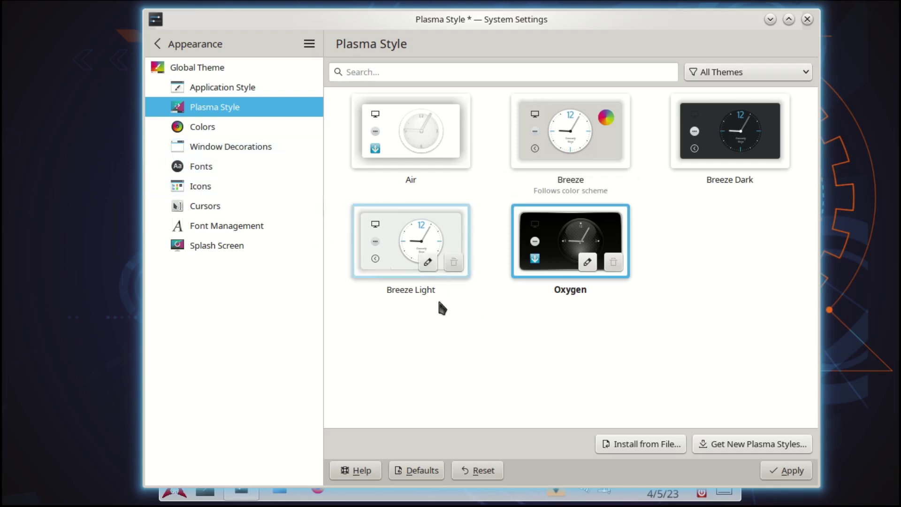
{"action": "left_click", "coordinate": [790, 475]}
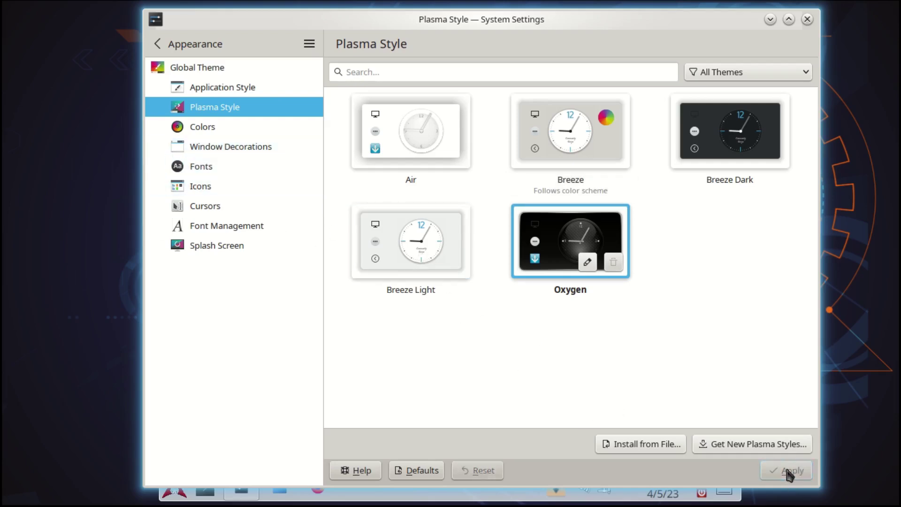
{"action": "left_click", "coordinate": [204, 127]}
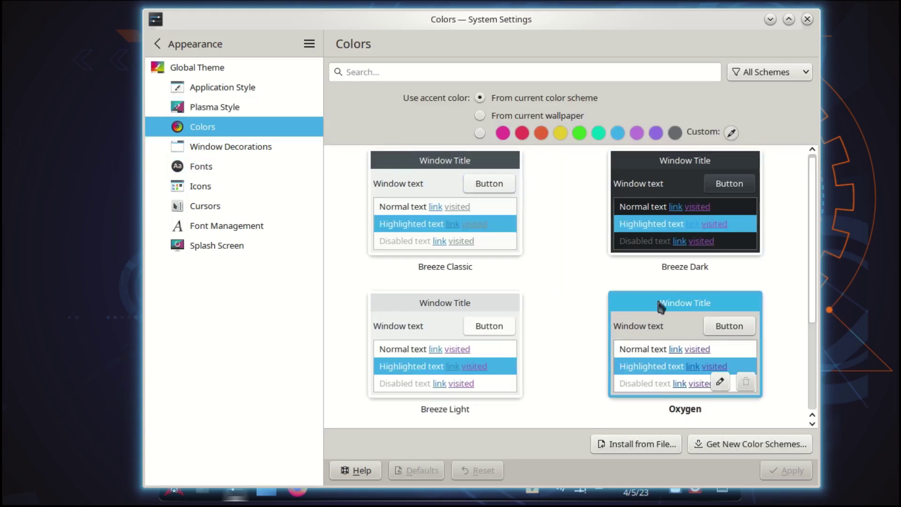
{"action": "left_click", "coordinate": [211, 147]}
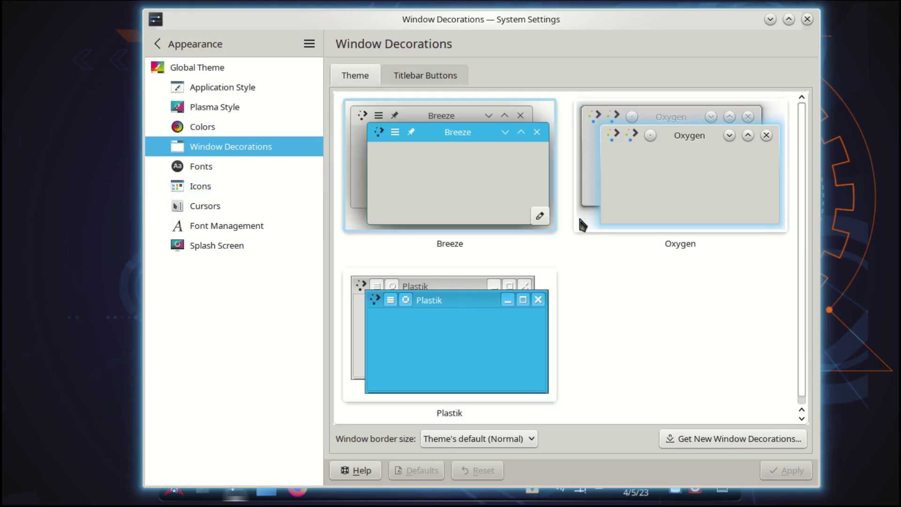
{"action": "left_click", "coordinate": [626, 178]}
{"action": "left_click", "coordinate": [798, 473]}
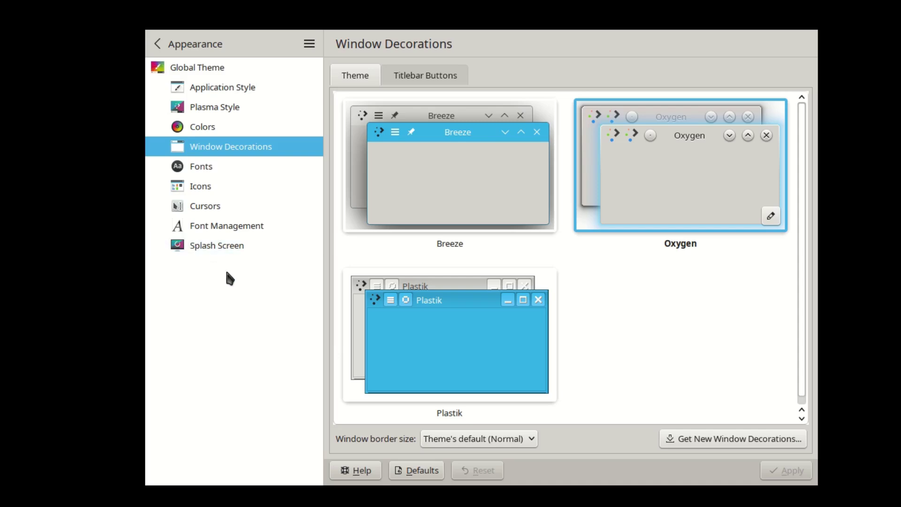
{"action": "left_click", "coordinate": [212, 246]}
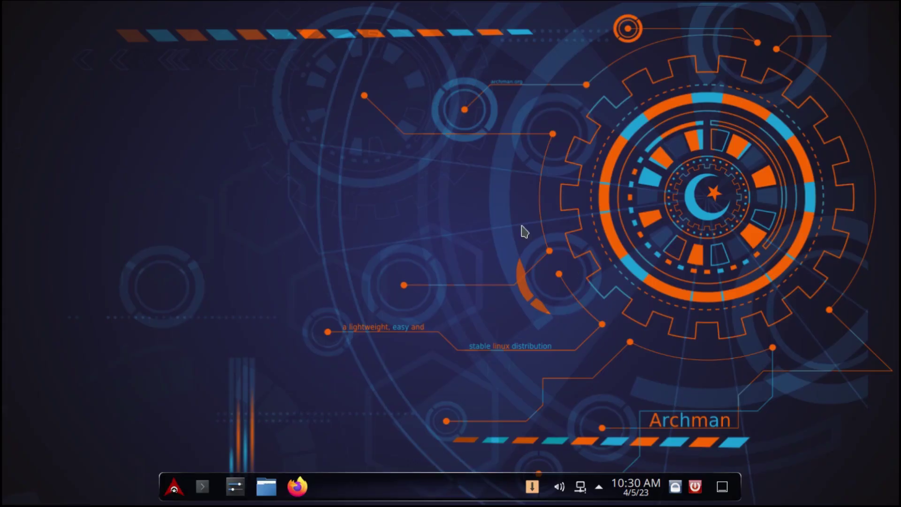
Launch Konsole from the application launcher and reposition its window
{"action": "left_click", "coordinate": [173, 491]}
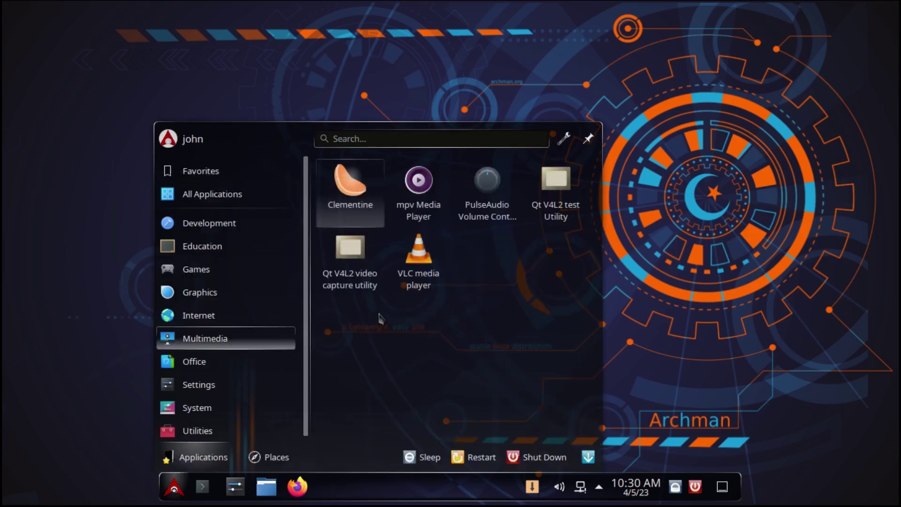
{"action": "mouse_move", "coordinate": [211, 178]}
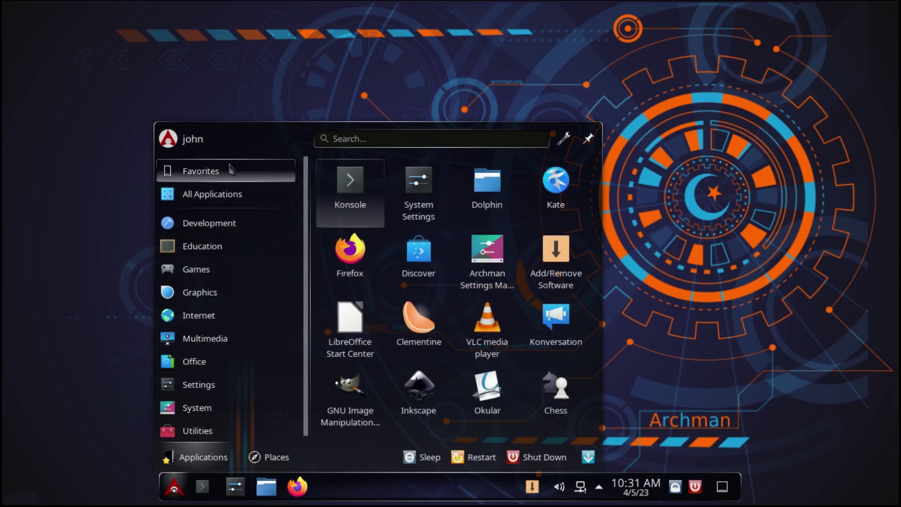
{"action": "left_click", "coordinate": [355, 188]}
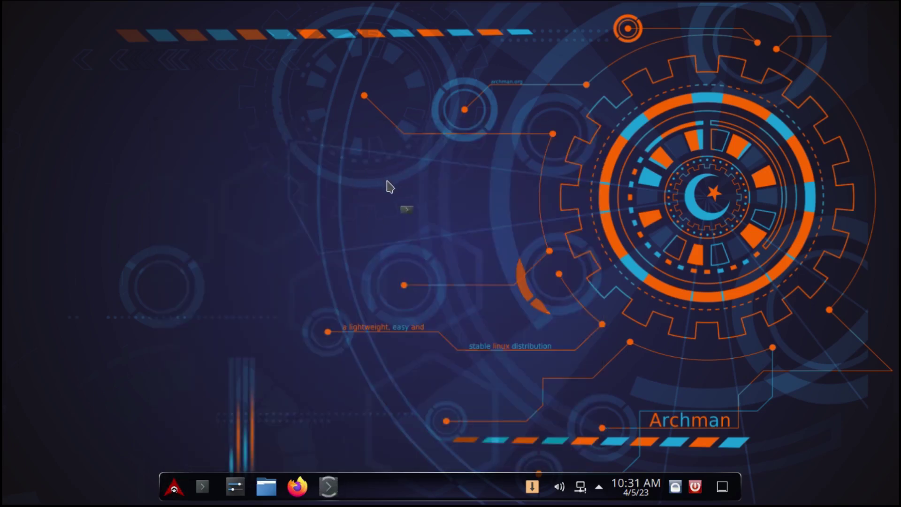
{"action": "mouse_move", "coordinate": [505, 89]}
{"action": "left_mouse_down"}
{"action": "mouse_move", "coordinate": [463, 144]}
{"action": "mouse_move", "coordinate": [505, 96]}
{"action": "mouse_move", "coordinate": [505, 144]}
{"action": "mouse_move", "coordinate": [505, 73]}
{"action": "left_mouse_up"}
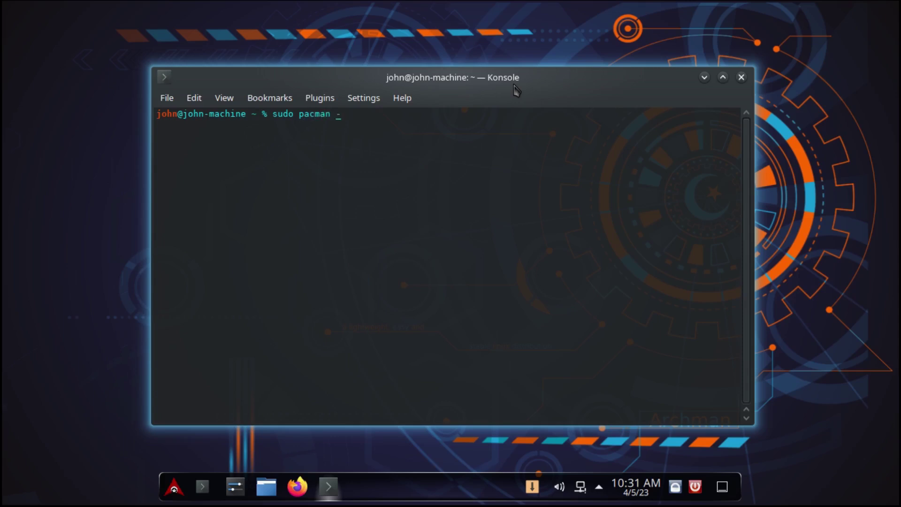
Run sudo pacman -Syu, then type exit to close the terminal
{"action": "key", "text": "Return"}
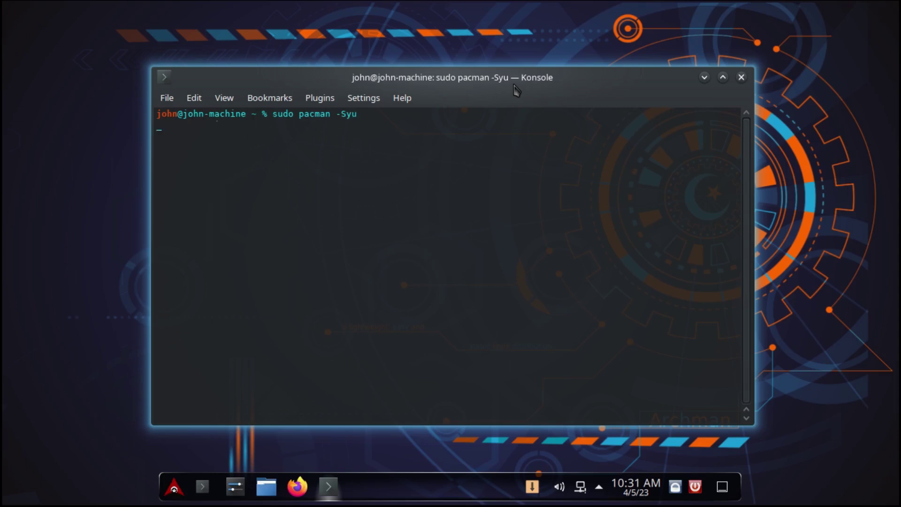
{"action": "type", "text": "exit"}
{"action": "key", "text": "Return"}
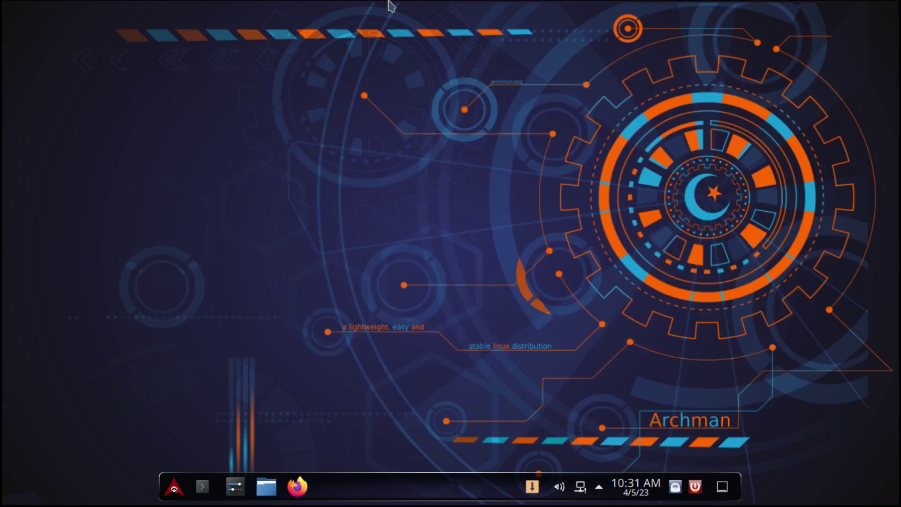
Open Dolphin and check the Desktop, Documents and Downloads folders, finding Downloads empty
{"action": "left_click_drag", "start_coordinate": [257, 488], "coordinate": [378, 295]}
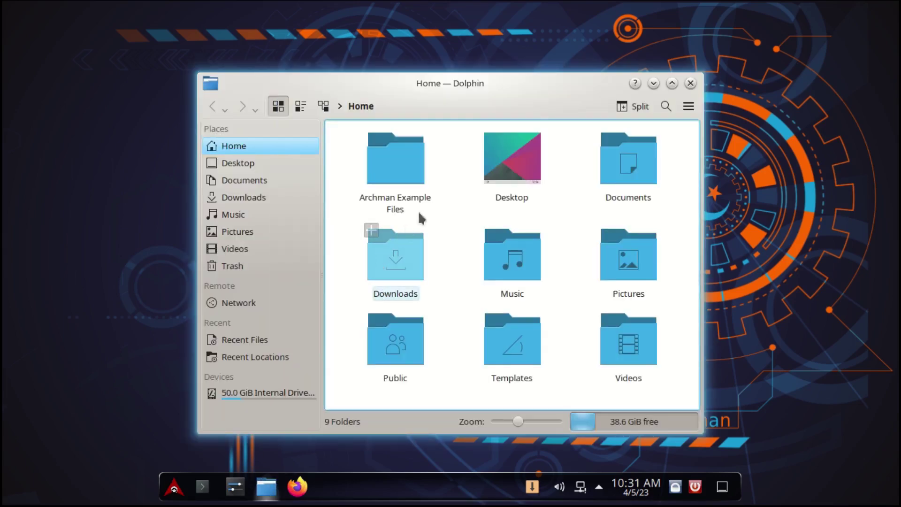
{"action": "left_click_drag", "start_coordinate": [455, 96], "coordinate": [433, 92]}
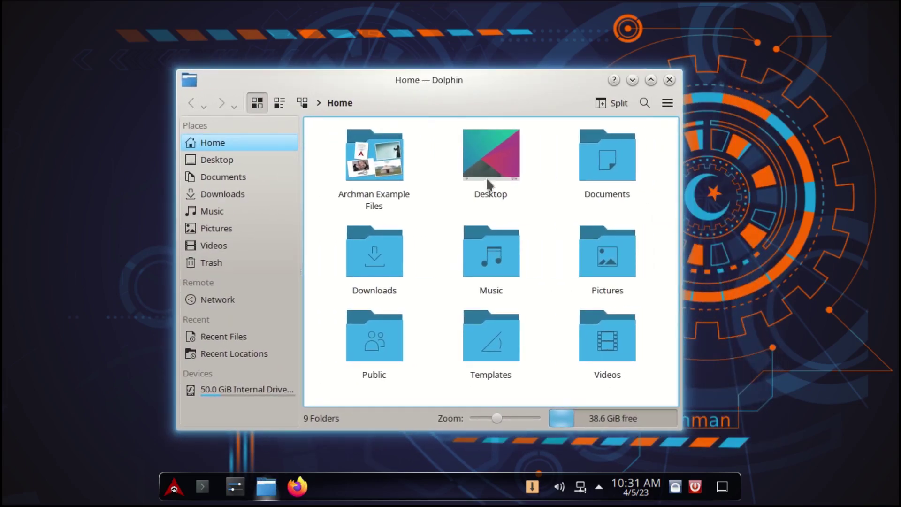
{"action": "left_click", "coordinate": [220, 164]}
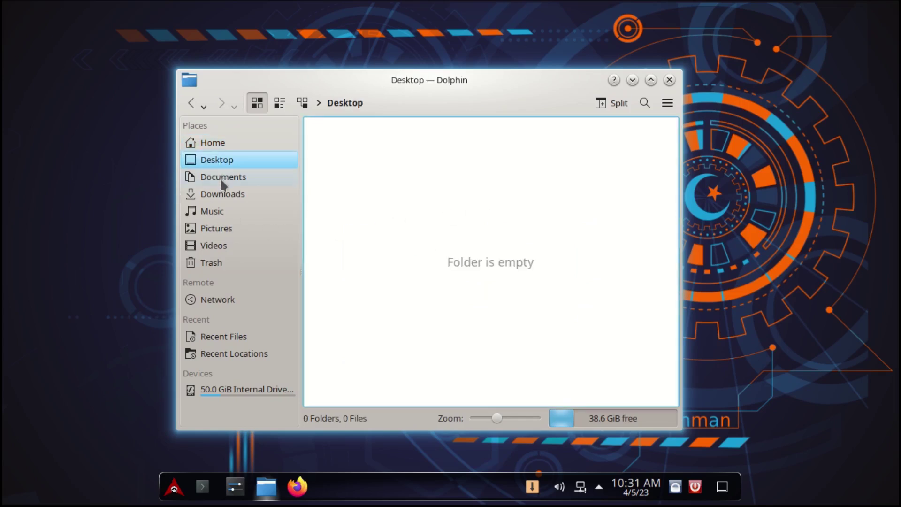
{"action": "left_click", "coordinate": [219, 181]}
{"action": "left_click", "coordinate": [220, 196]}
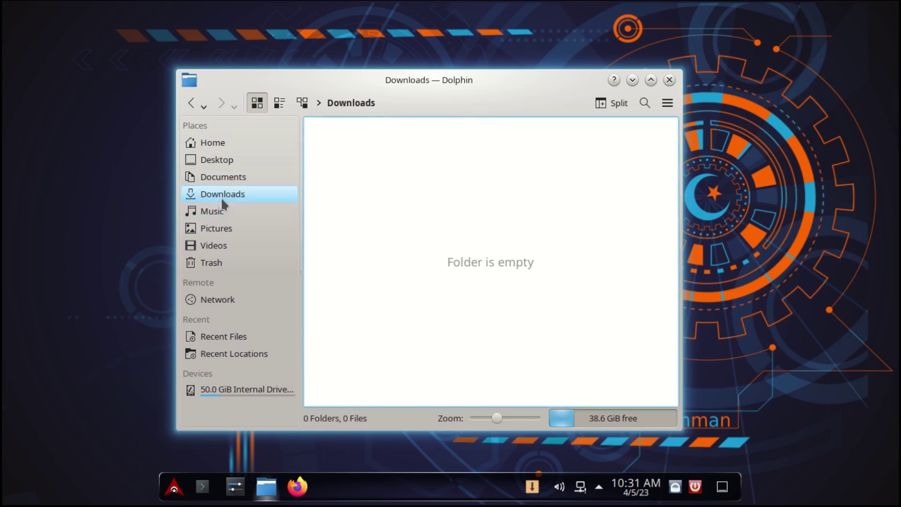
Close Dolphin, start Info Center from the System category, and launch System Monitor from it
{"action": "left_click", "coordinate": [670, 80]}
{"action": "left_click", "coordinate": [175, 487]}
{"action": "left_click", "coordinate": [203, 403]}
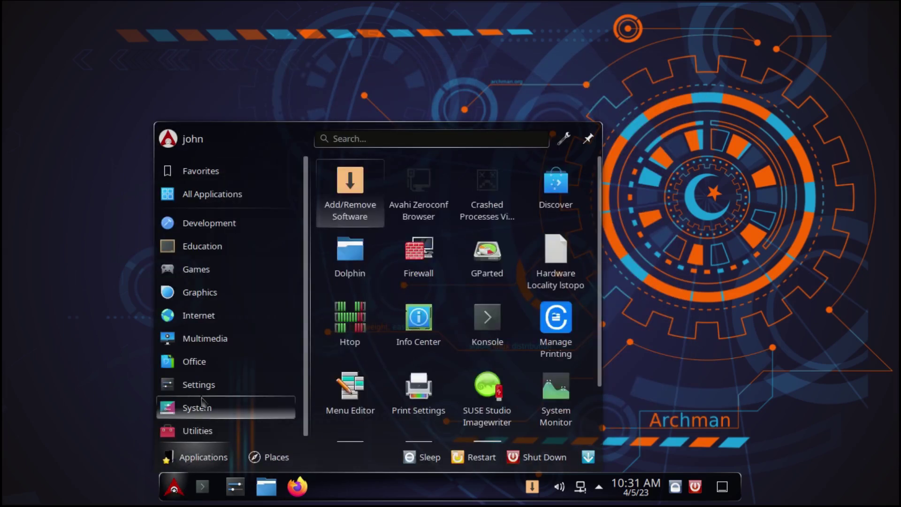
{"action": "left_click", "coordinate": [418, 323]}
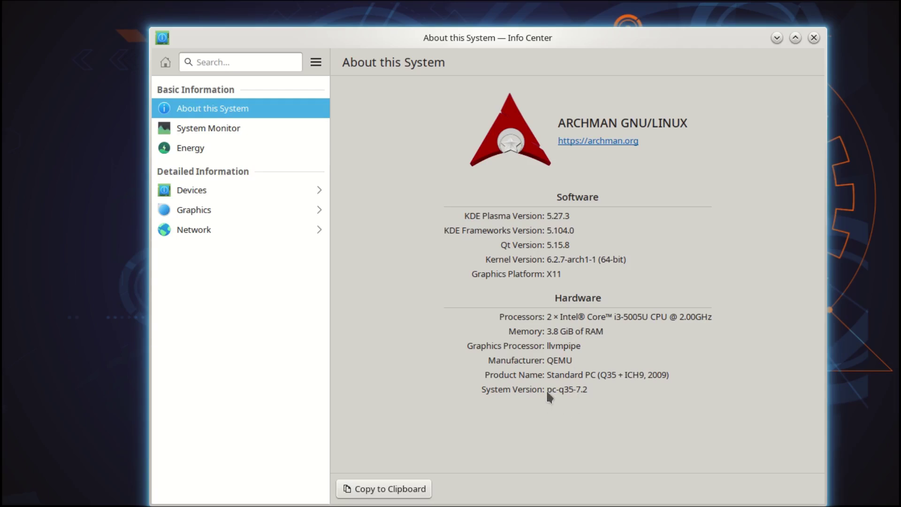
{"action": "left_click", "coordinate": [209, 136]}
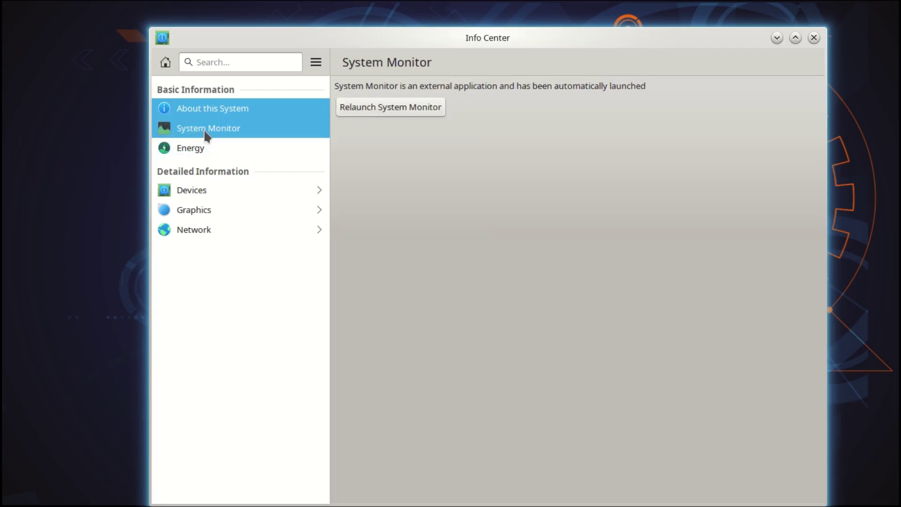
{"action": "left_click", "coordinate": [402, 108]}
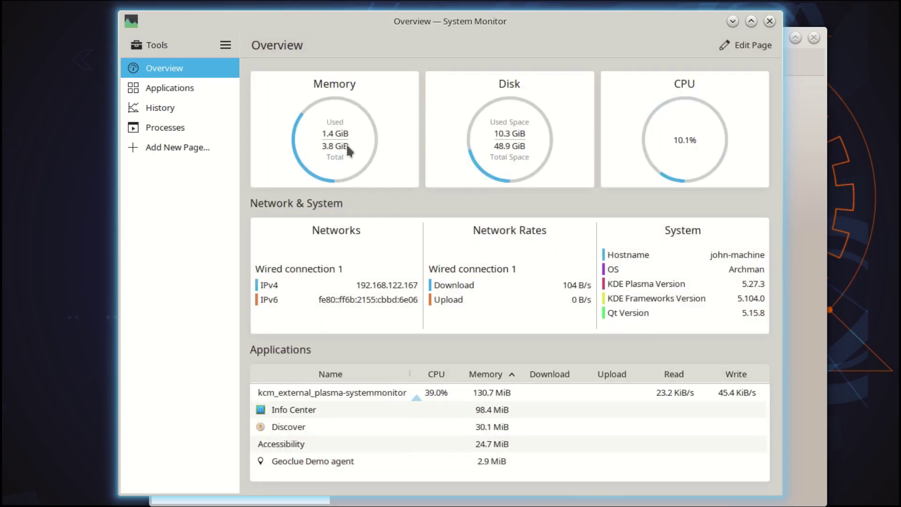
Review System Monitor's Applications, History and Processes pages, then close it
{"action": "left_click", "coordinate": [153, 91]}
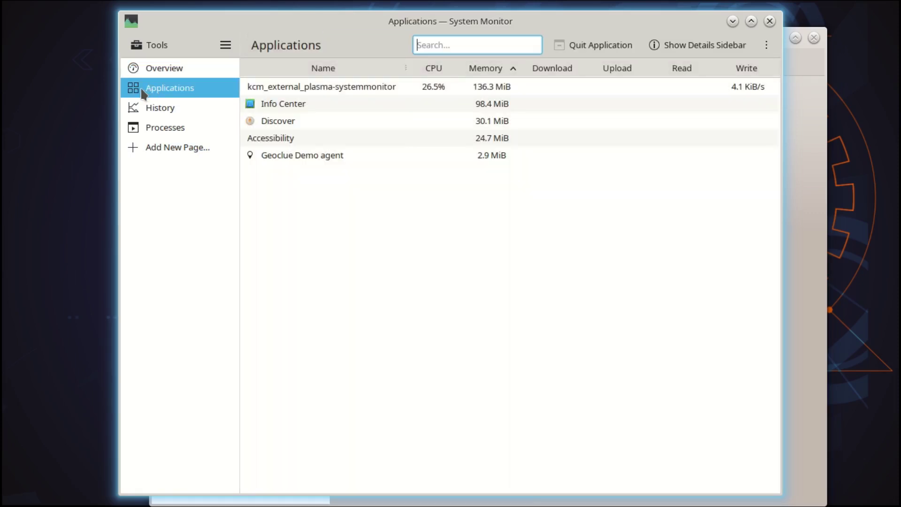
{"action": "left_click", "coordinate": [153, 108]}
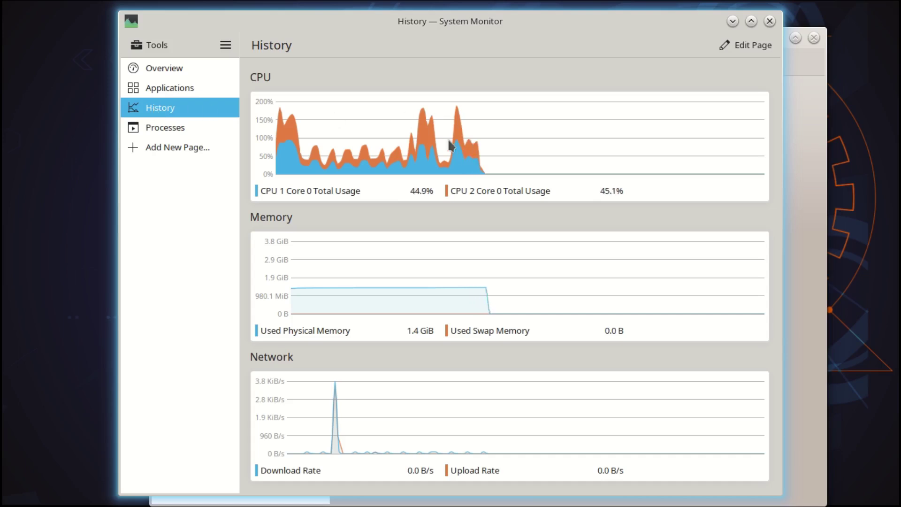
{"action": "left_click", "coordinate": [176, 129]}
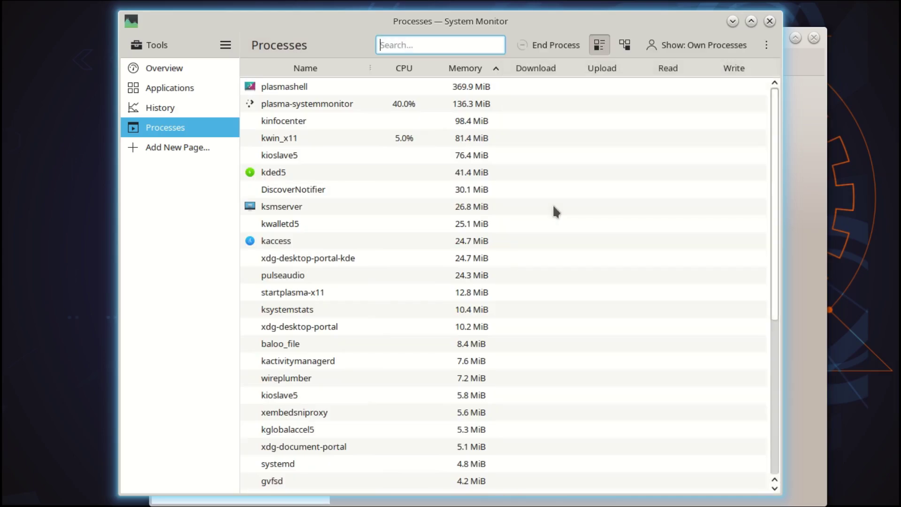
{"action": "left_click", "coordinate": [772, 22]}
Browse Info Center's Energy, Devices, OpenCL and network pages, revisit About this System, then close it
{"action": "left_click", "coordinate": [195, 149]}
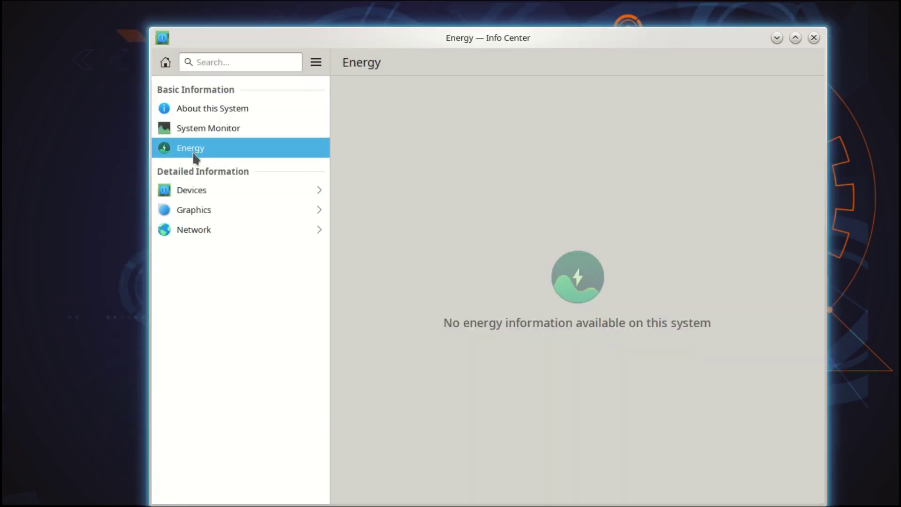
{"action": "left_click", "coordinate": [205, 189]}
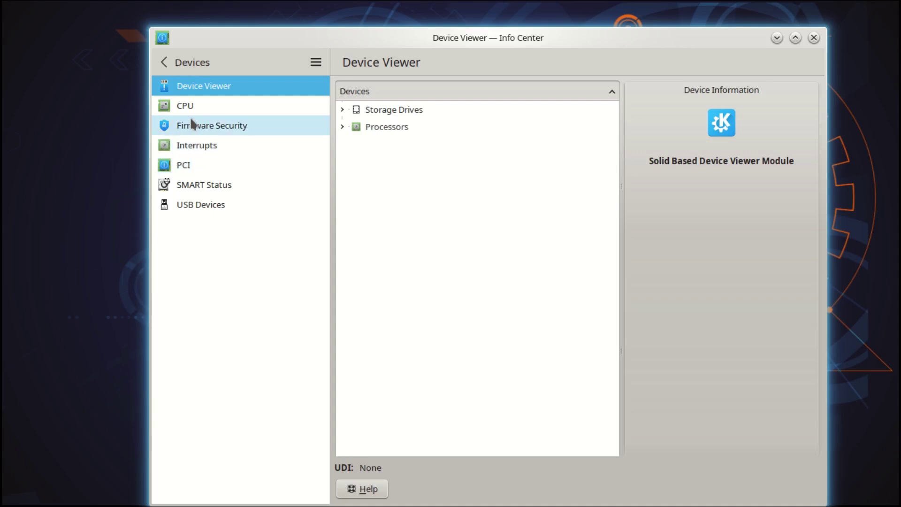
{"action": "left_click", "coordinate": [163, 62]}
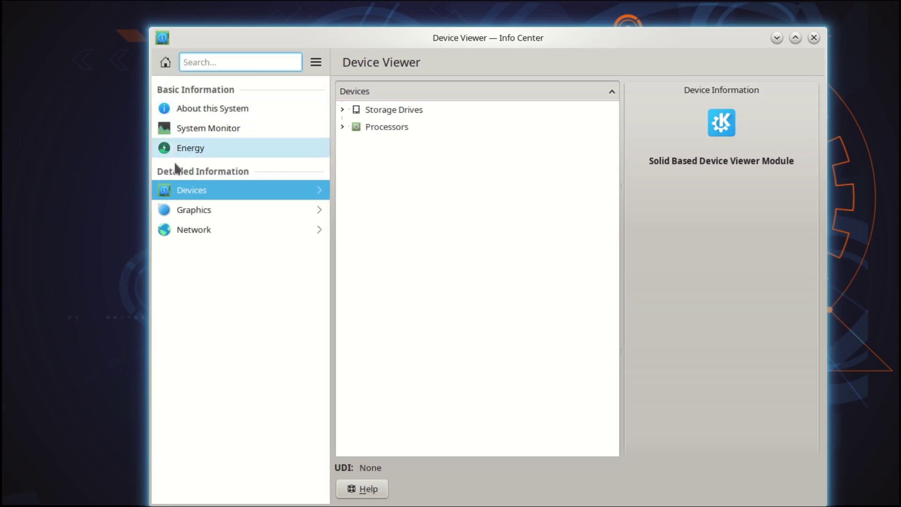
{"action": "left_click", "coordinate": [194, 211]}
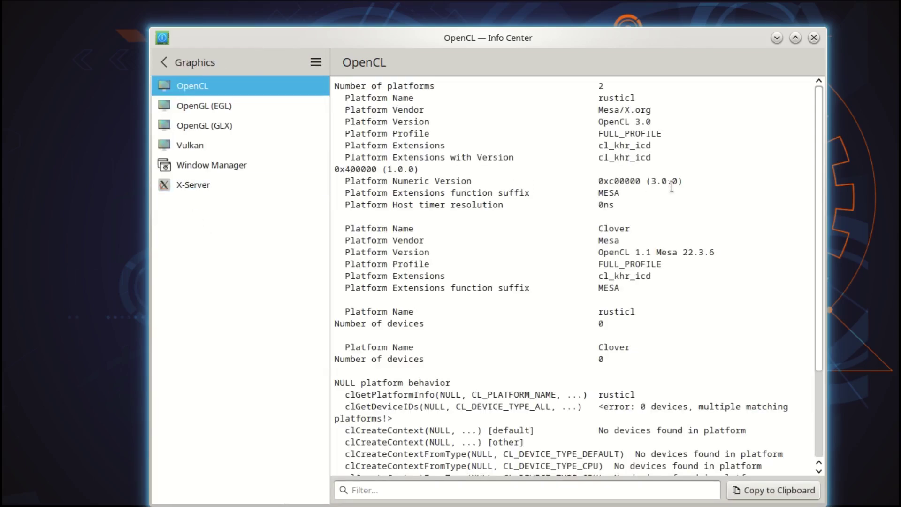
{"action": "left_click", "coordinate": [164, 61]}
{"action": "left_click", "coordinate": [191, 230]}
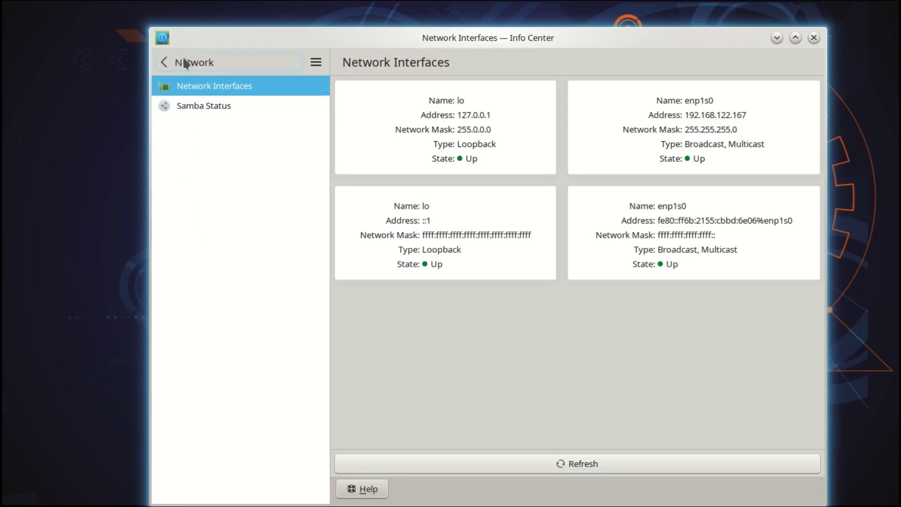
{"action": "left_click", "coordinate": [165, 61]}
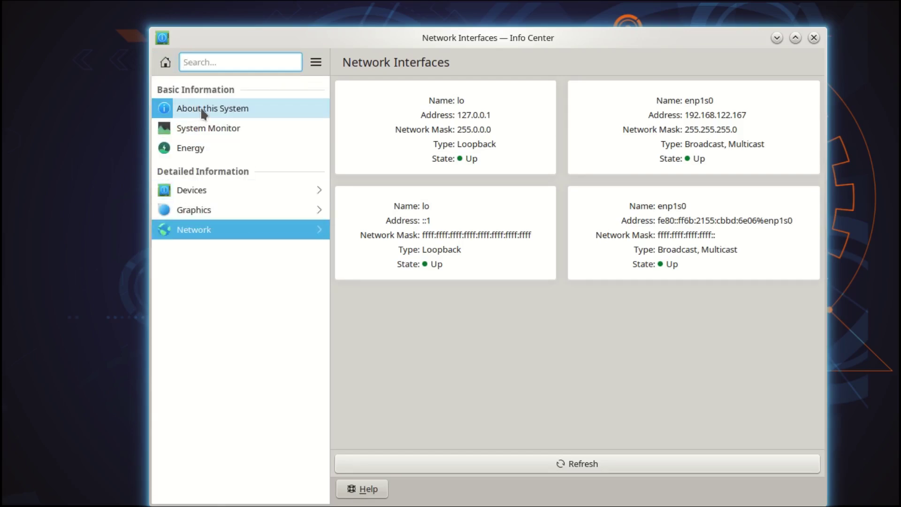
{"action": "left_click", "coordinate": [202, 111]}
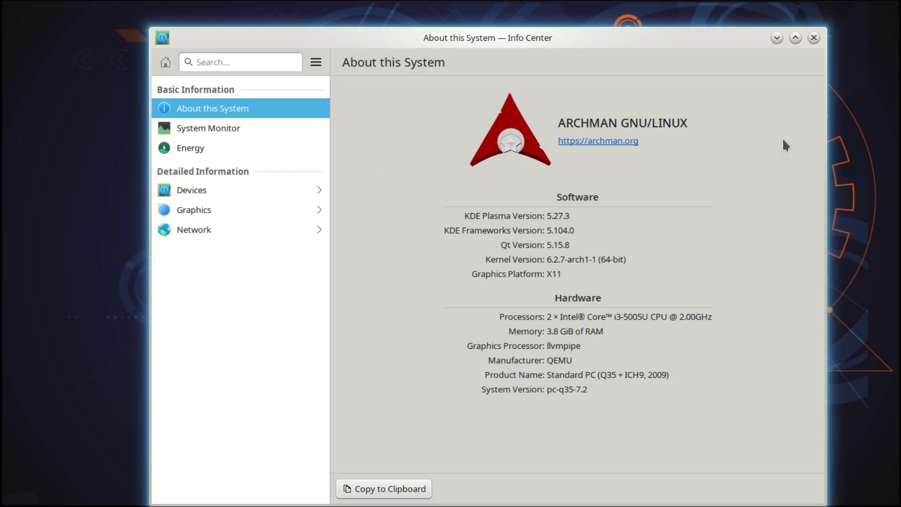
{"action": "left_click", "coordinate": [814, 39]}
Launch Pamac, try Categories and Groups browsing, then list the core repository's packages
{"action": "left_click", "coordinate": [532, 486]}
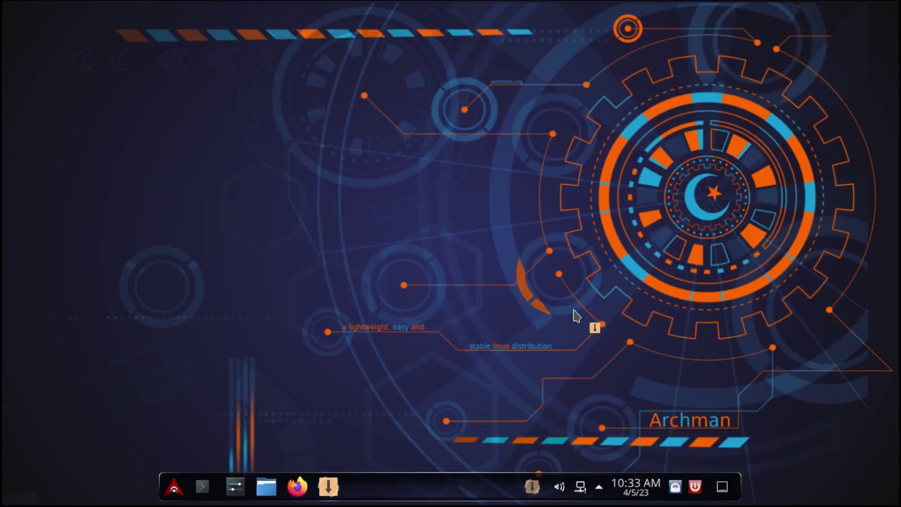
{"action": "left_click_drag", "start_coordinate": [304, 84], "coordinate": [332, 104]}
{"action": "left_click", "coordinate": [230, 123]}
{"action": "left_click", "coordinate": [192, 122]}
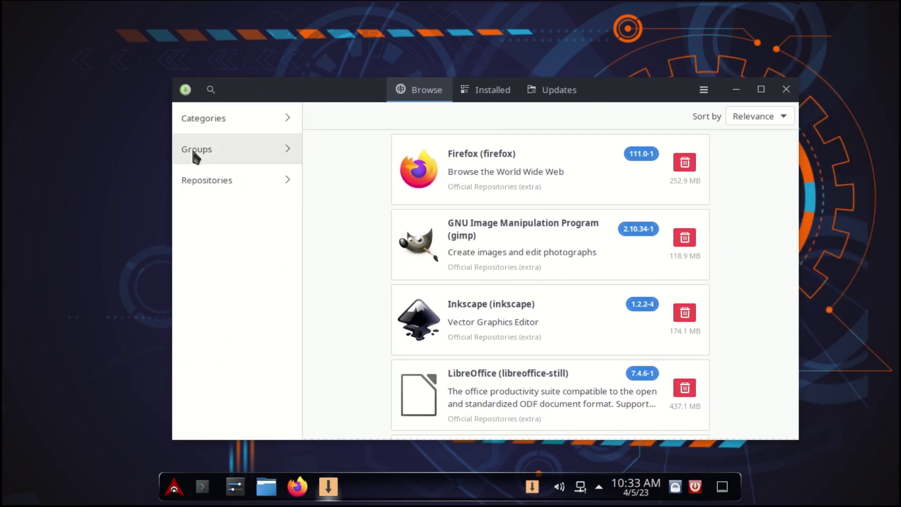
{"action": "left_click", "coordinate": [206, 159]}
{"action": "left_click", "coordinate": [192, 115]}
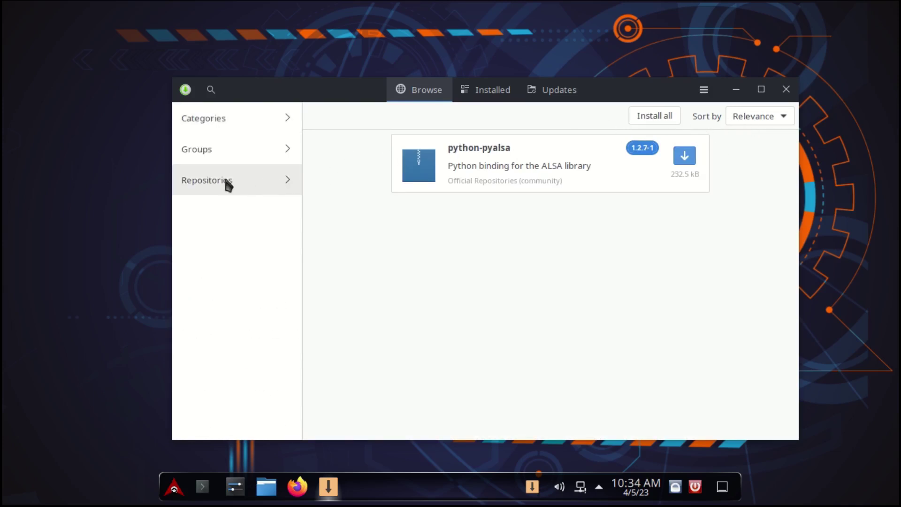
{"action": "left_click", "coordinate": [225, 181]}
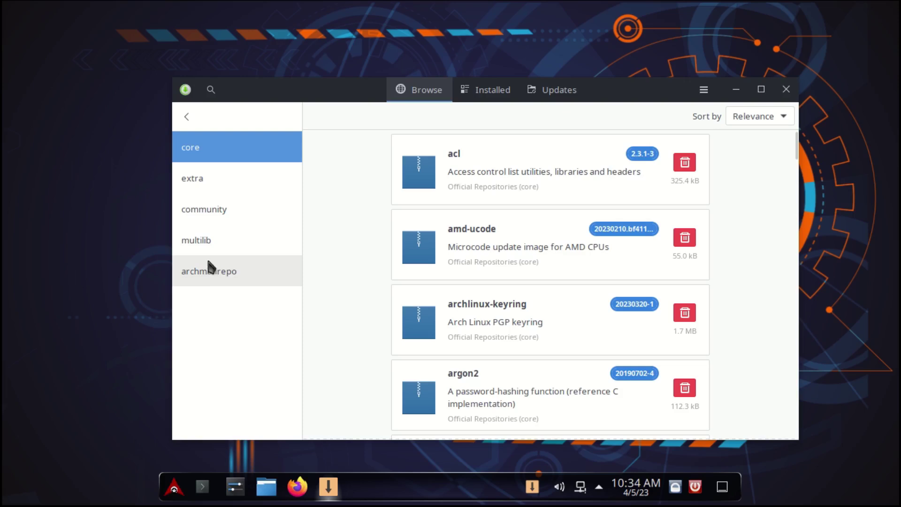
{"action": "left_click", "coordinate": [704, 89]}
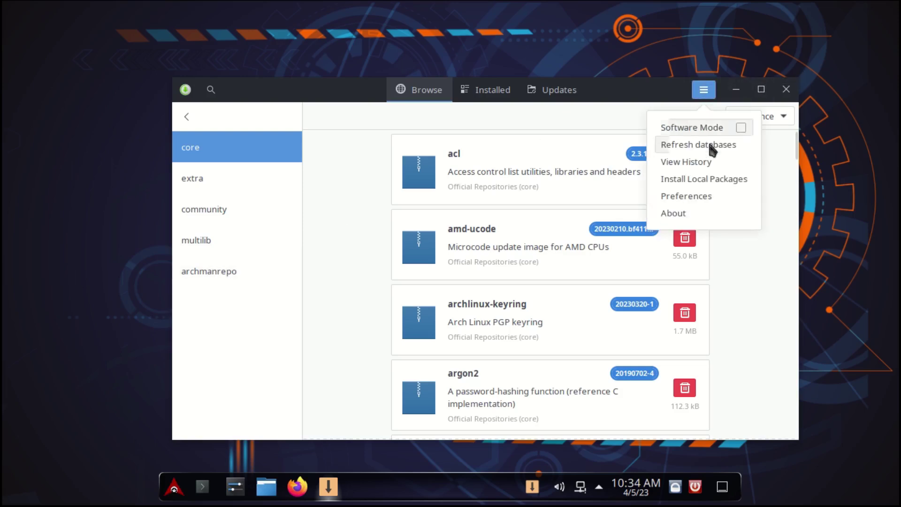
Unlock Pamac preferences with the account password and turn on AUR support
{"action": "left_click", "coordinate": [699, 195]}
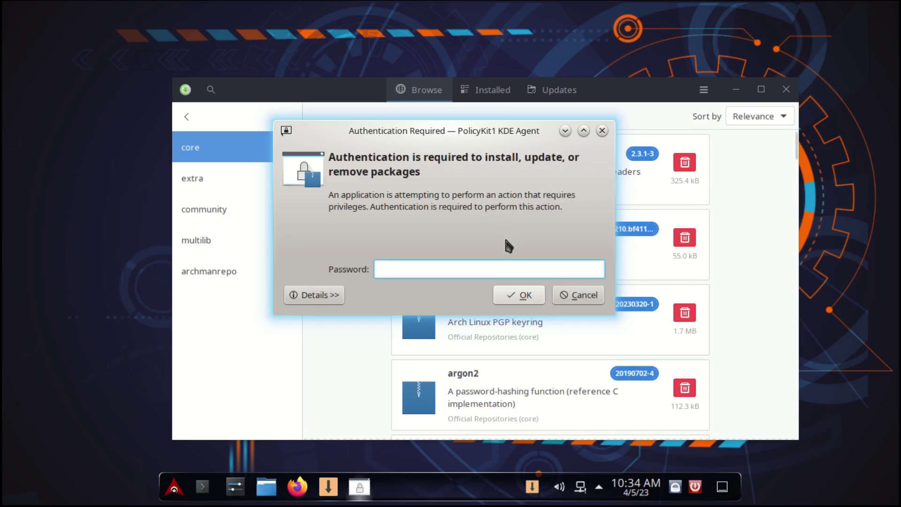
{"action": "type", "text": "•••"}
{"action": "left_click", "coordinate": [518, 292]}
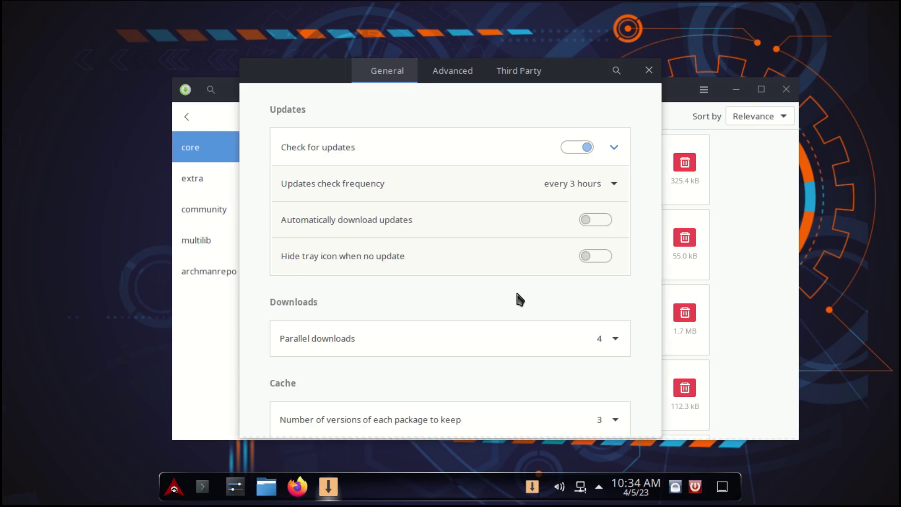
{"action": "left_click", "coordinate": [519, 78]}
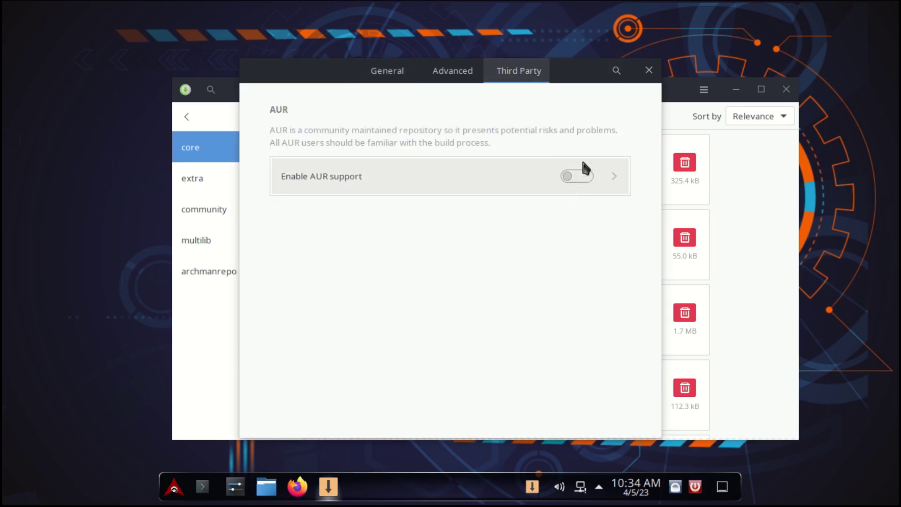
{"action": "left_click", "coordinate": [585, 178]}
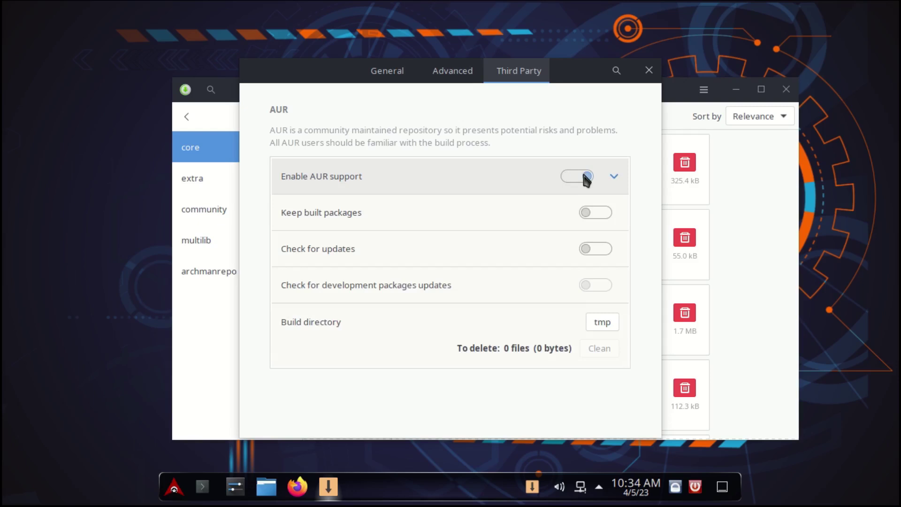
Set update checks to every day, review the advanced settings, and close preferences
{"action": "left_click", "coordinate": [453, 75]}
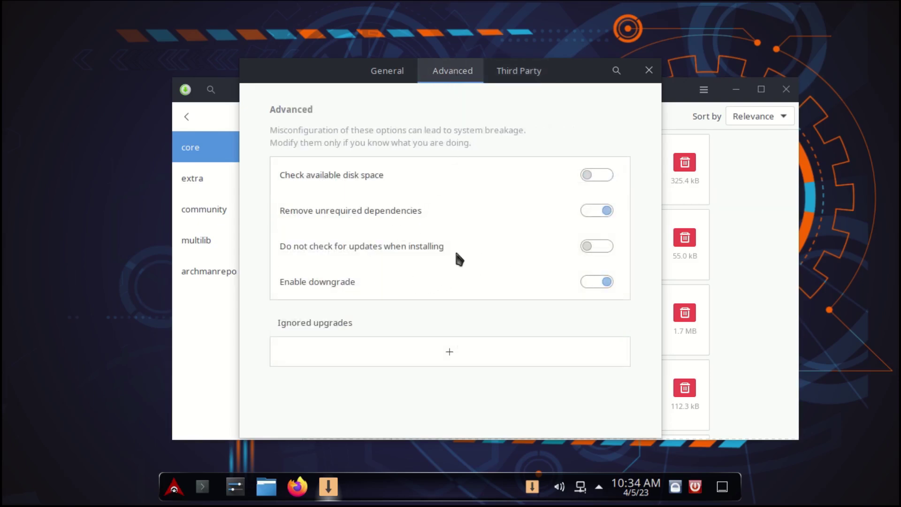
{"action": "left_click", "coordinate": [386, 76]}
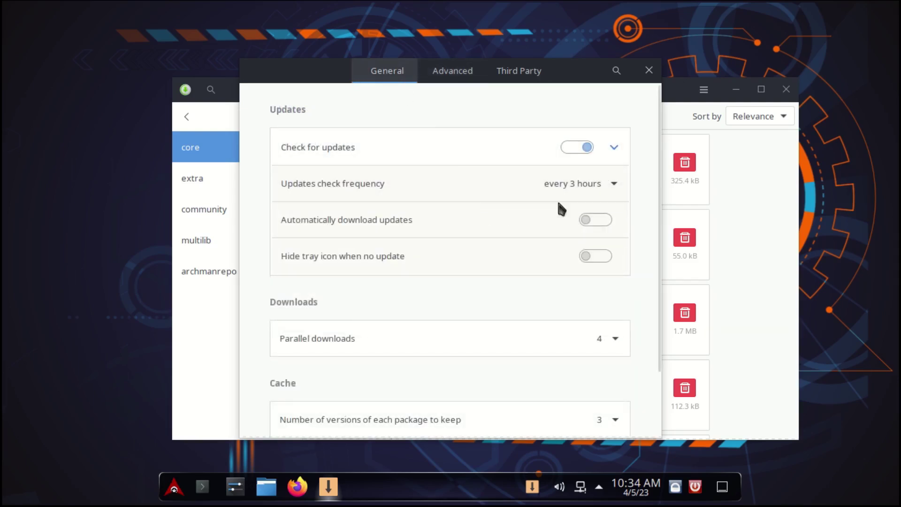
{"action": "left_click", "coordinate": [598, 184]}
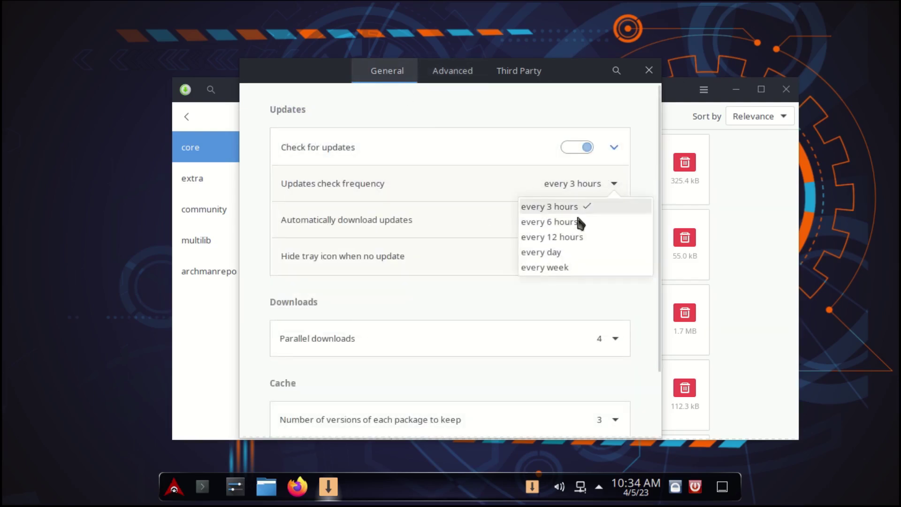
{"action": "left_click", "coordinate": [553, 252]}
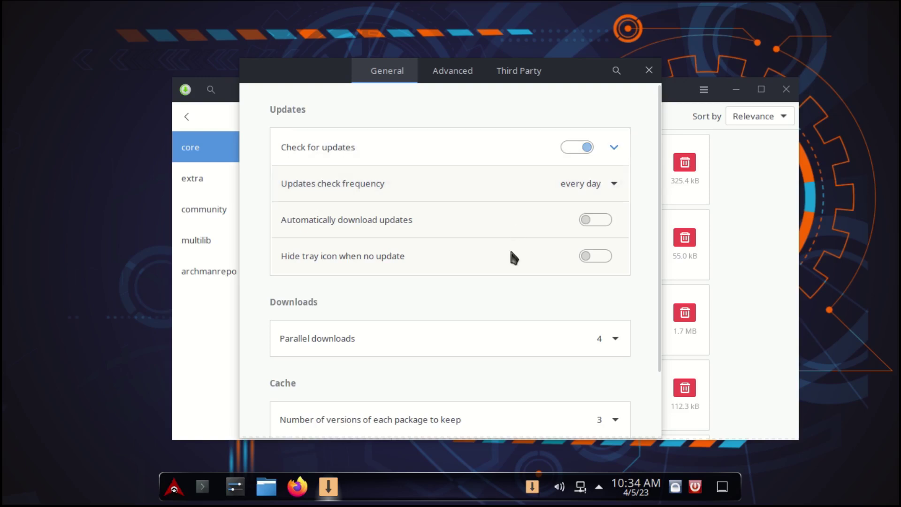
{"action": "scroll", "coordinate": [537, 282], "scroll_direction": "down", "scroll_amount": 3}
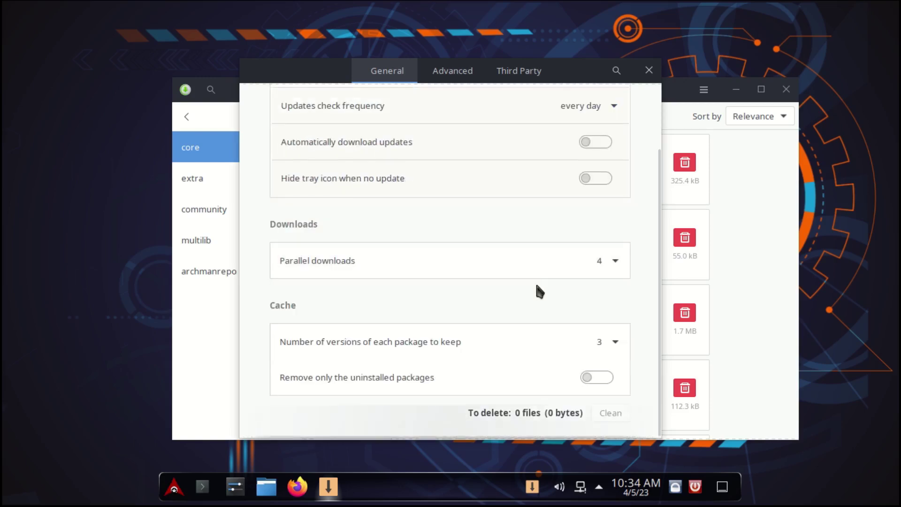
{"action": "scroll", "coordinate": [537, 286], "scroll_direction": "up", "scroll_amount": 3}
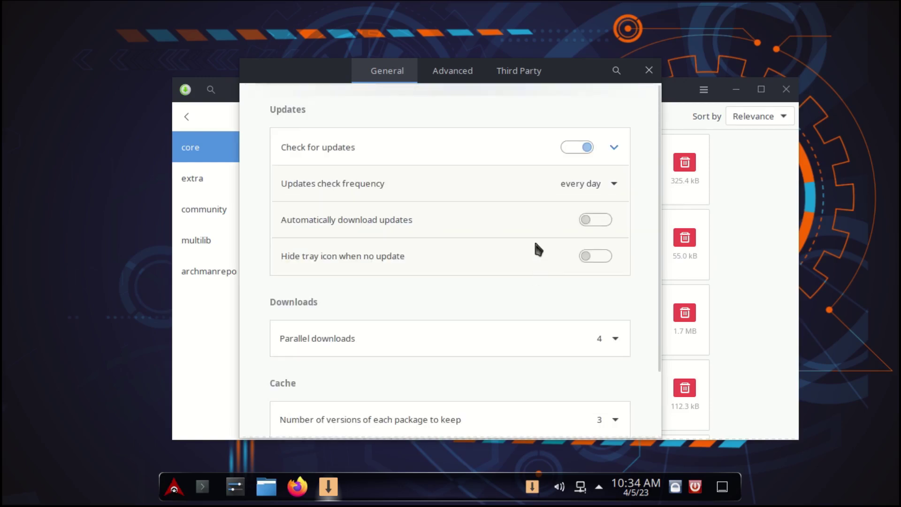
{"action": "left_click", "coordinate": [443, 74]}
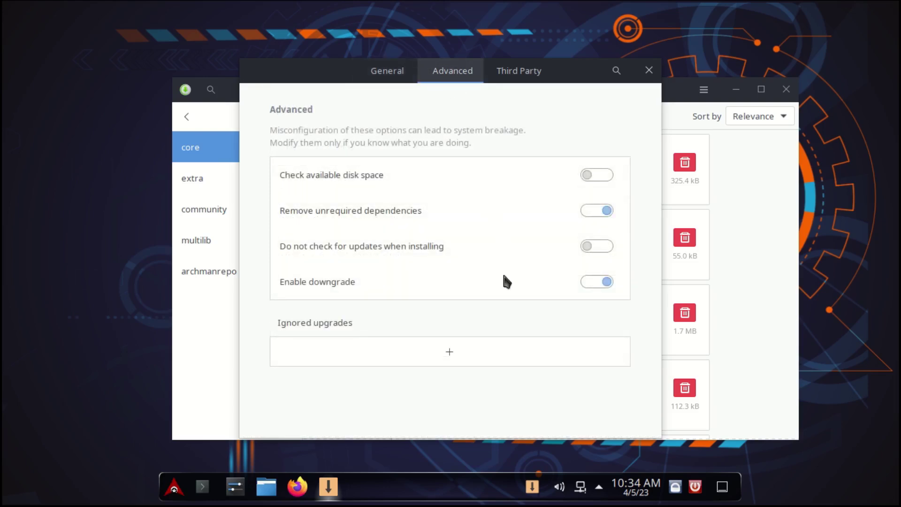
{"action": "left_click", "coordinate": [649, 70]}
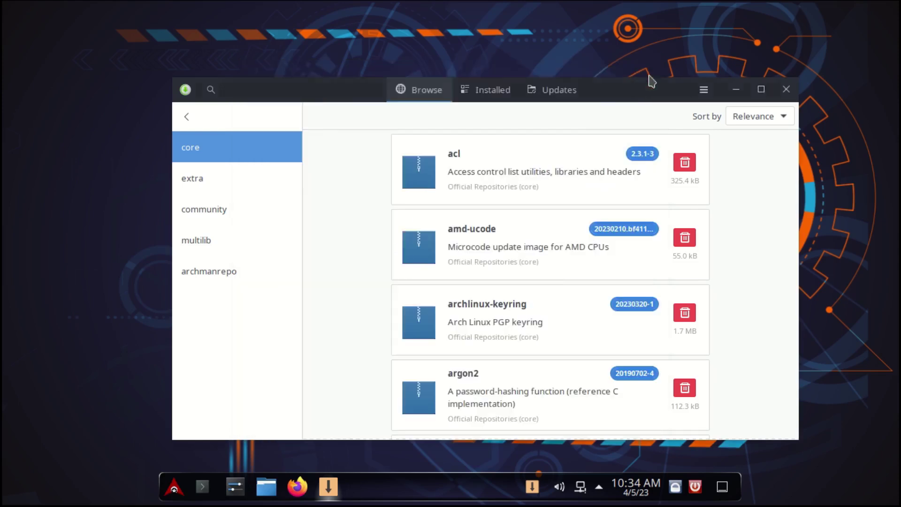
Browse the extra and community repository packages, then close Pamac
{"action": "left_click", "coordinate": [220, 179]}
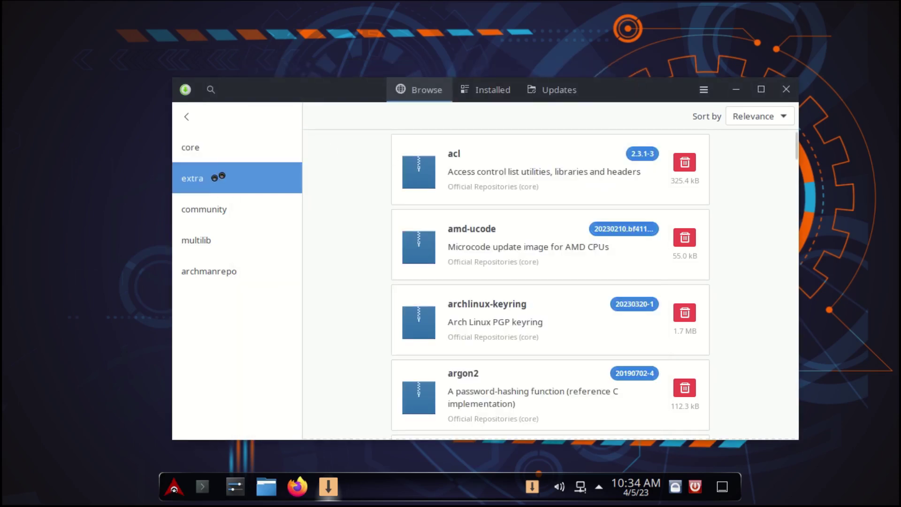
{"action": "left_click", "coordinate": [210, 208]}
{"action": "left_click", "coordinate": [787, 89]}
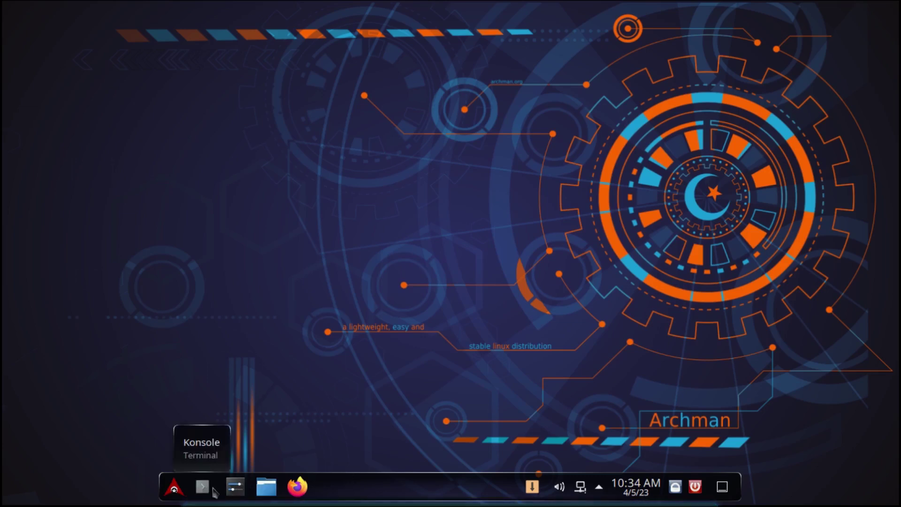
Launch Firefox maximized and skip through the welcome tour to start browsing
{"action": "left_click", "coordinate": [296, 487]}
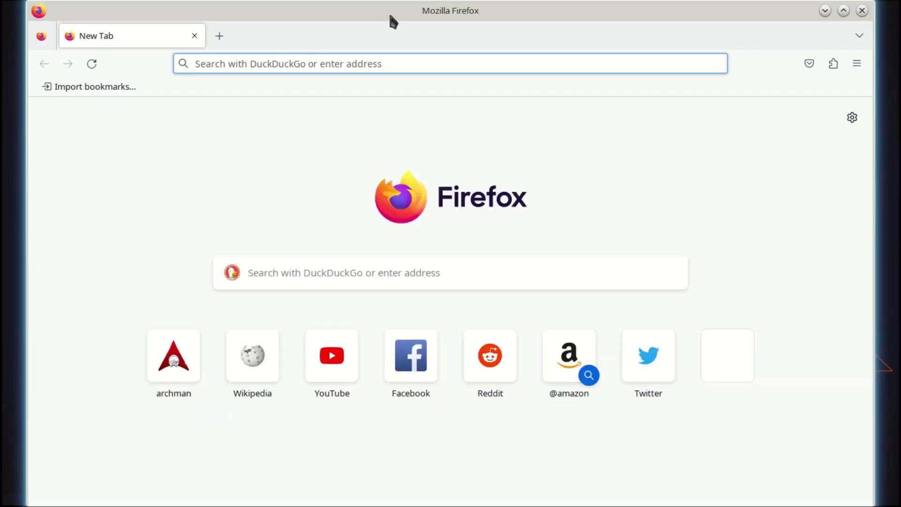
{"action": "left_click_drag", "start_coordinate": [390, 16], "coordinate": [397, 66]}
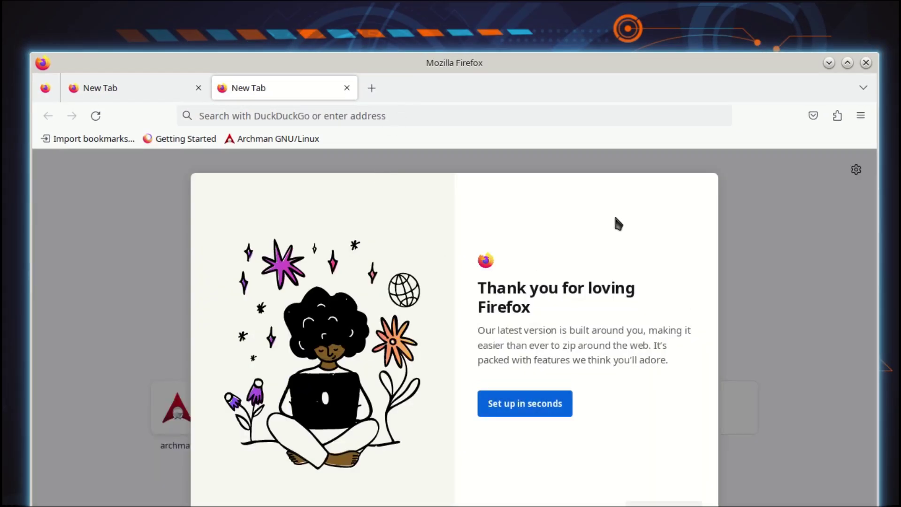
{"action": "double_click", "coordinate": [484, 61]}
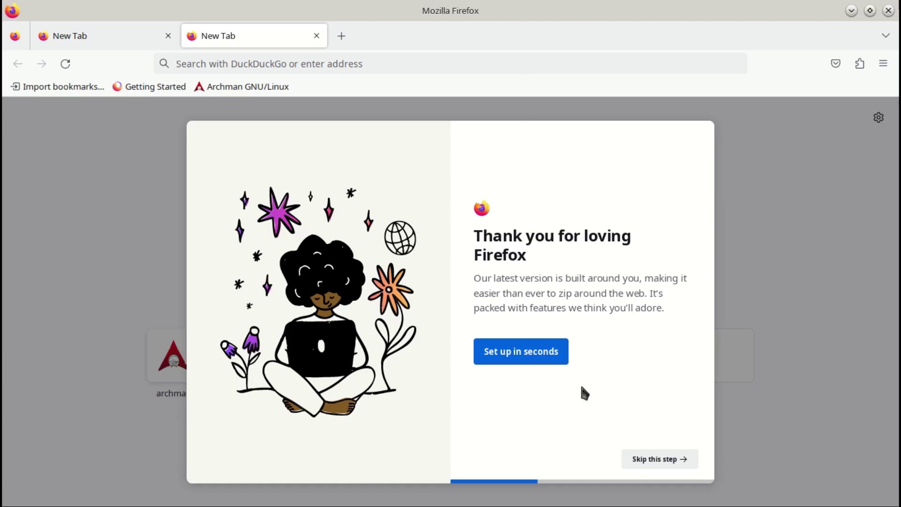
{"action": "left_click", "coordinate": [518, 358]}
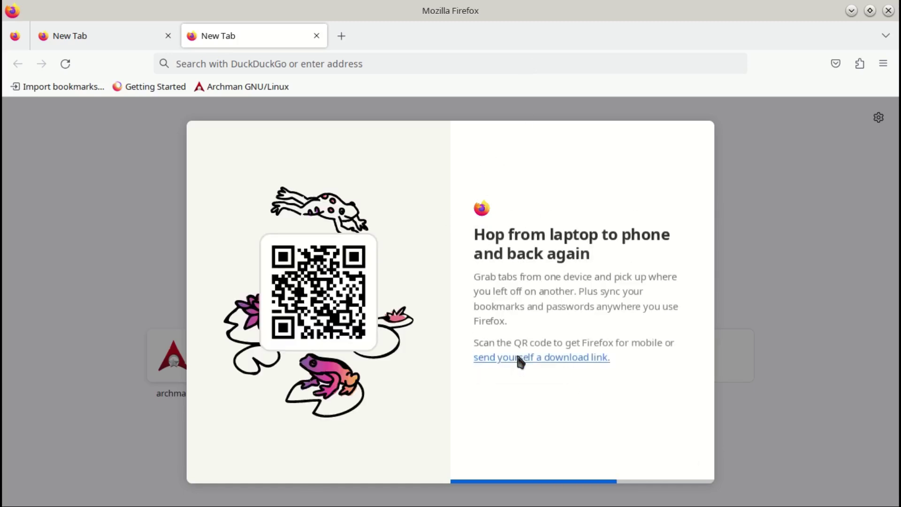
{"action": "left_click", "coordinate": [672, 465]}
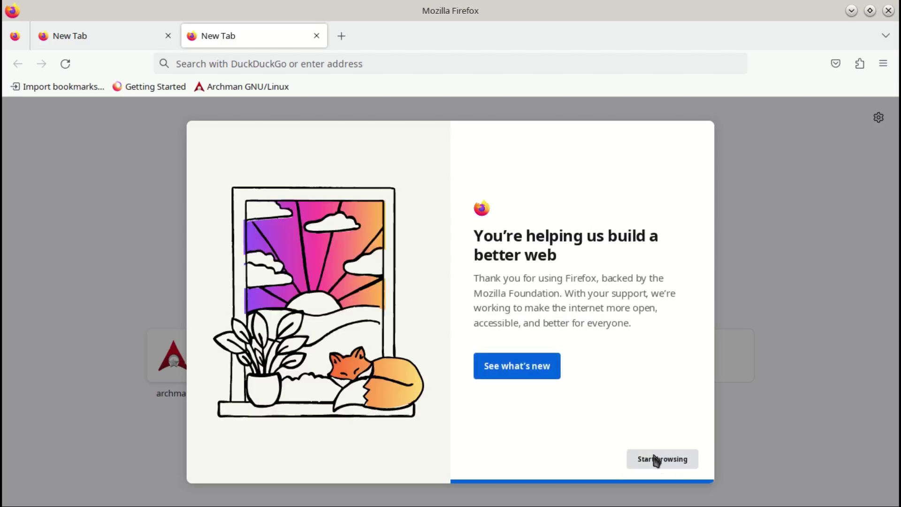
{"action": "left_click", "coordinate": [656, 460]}
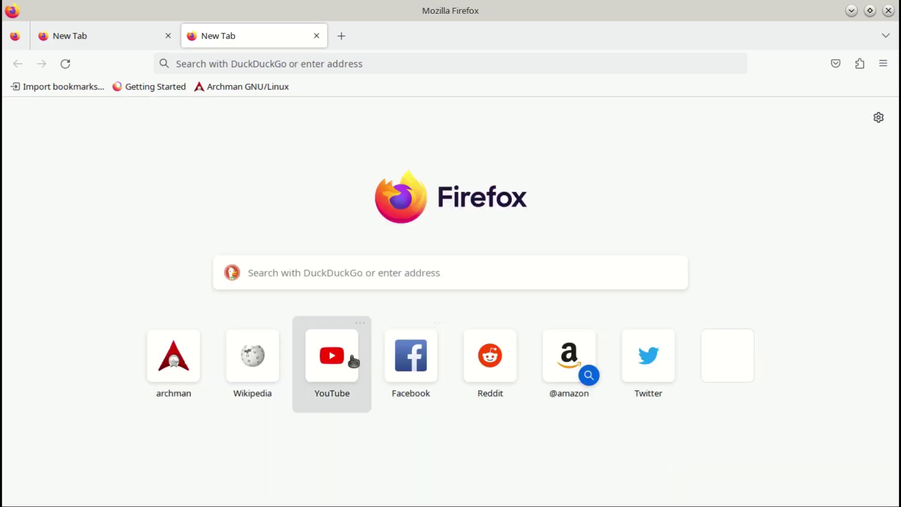
Find the Firefox version, 111.0 (64-bit), in Settings
{"action": "left_click", "coordinate": [884, 63]}
{"action": "left_click", "coordinate": [737, 406]}
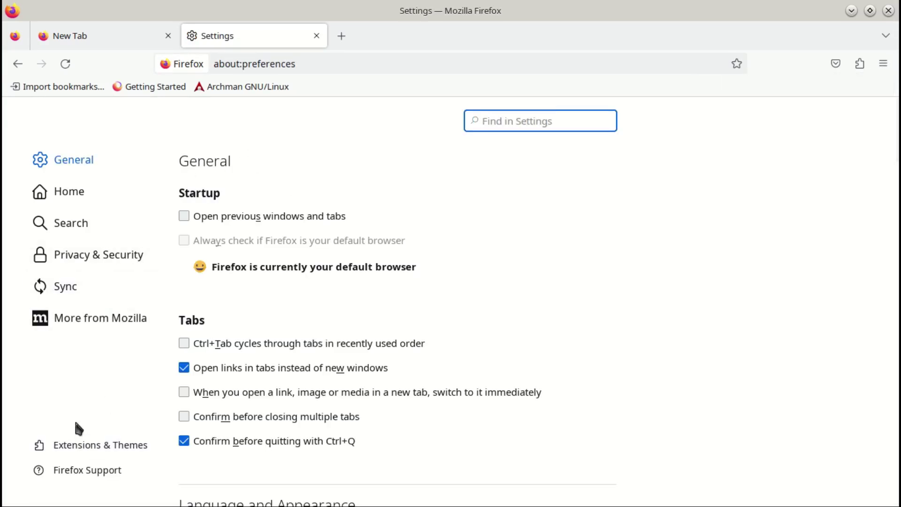
{"action": "scroll", "coordinate": [433, 385], "scroll_direction": "down", "scroll_amount": 15}
{"action": "scroll", "coordinate": [470, 394], "scroll_direction": "up", "scroll_amount": 3}
{"action": "scroll", "coordinate": [473, 398], "scroll_direction": "up", "scroll_amount": 5}
{"action": "left_click_drag", "start_coordinate": [215, 314], "coordinate": [281, 322]}
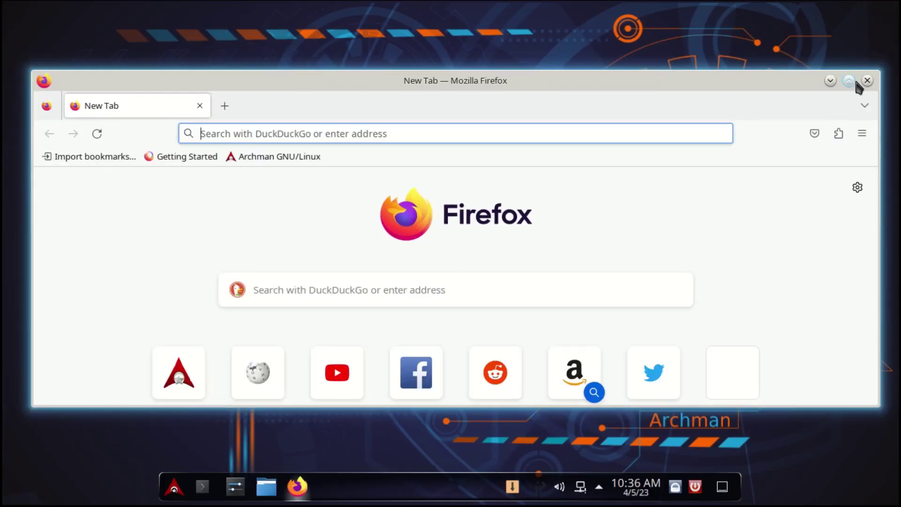
Close Firefox and glance at the Appearance settings in System Settings
{"action": "left_click", "coordinate": [868, 80]}
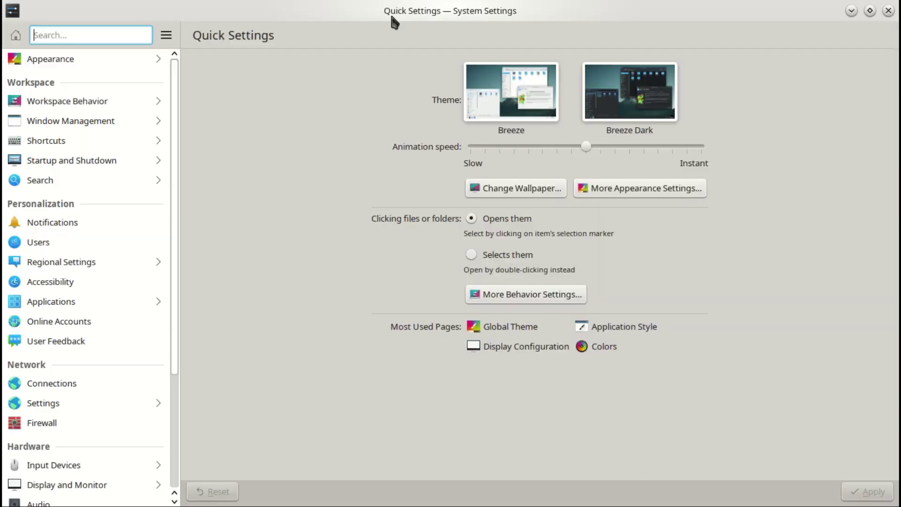
{"action": "left_click_drag", "start_coordinate": [393, 20], "coordinate": [404, 46]}
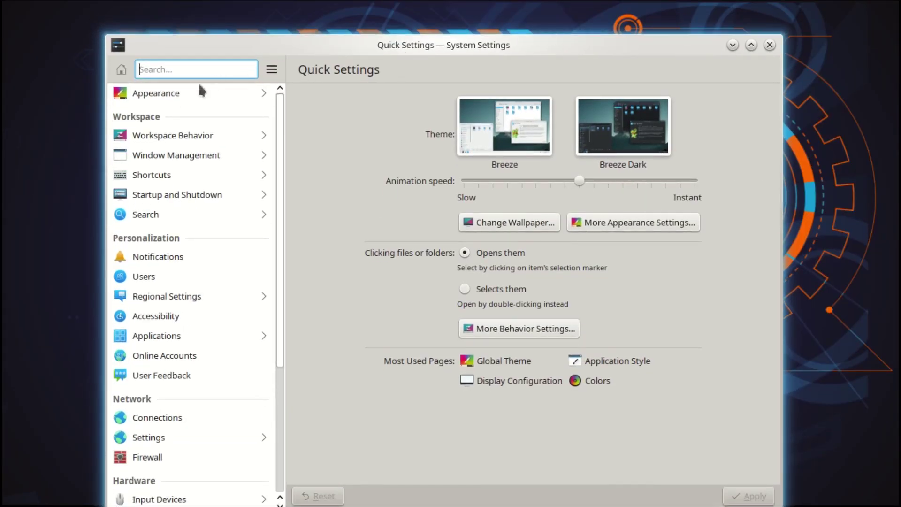
{"action": "left_click", "coordinate": [162, 95]}
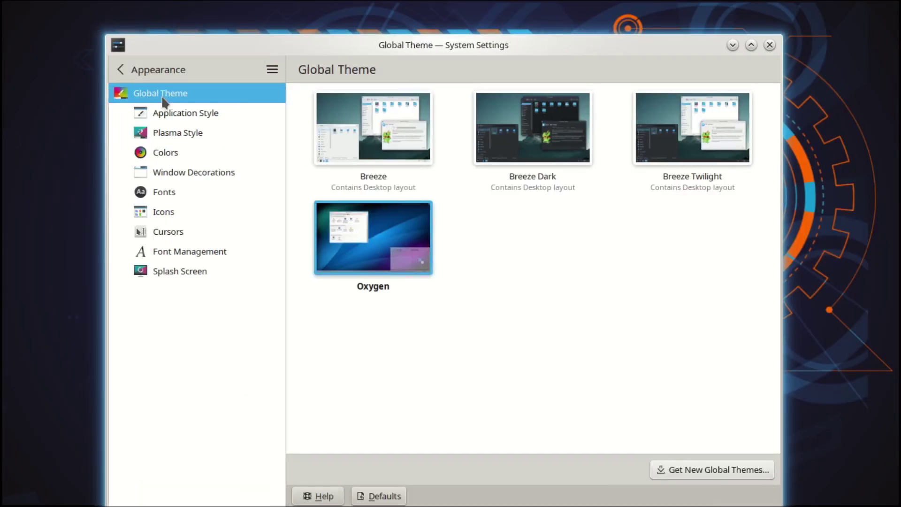
{"action": "left_click", "coordinate": [119, 69]}
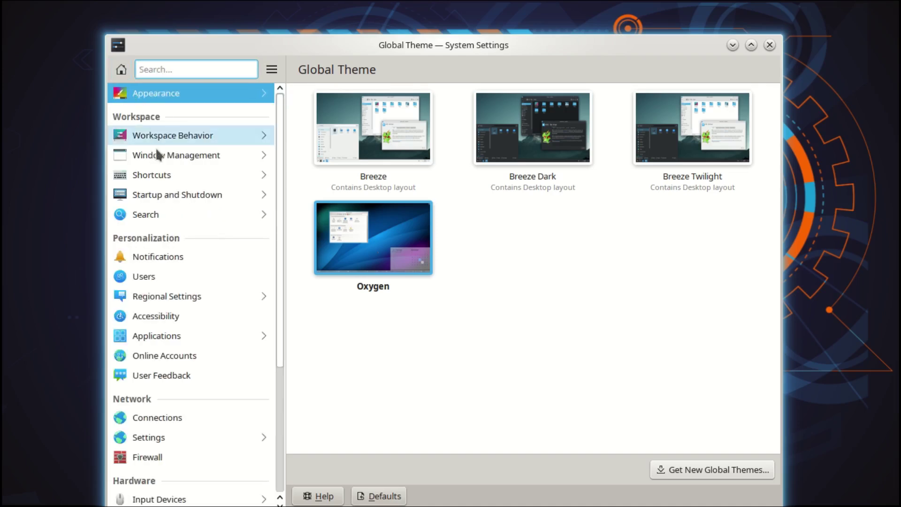
Review Workspace Behavior's Desktop Effects, Screen Edges, Virtual Desktops and Activities pages
{"action": "left_click", "coordinate": [165, 136]}
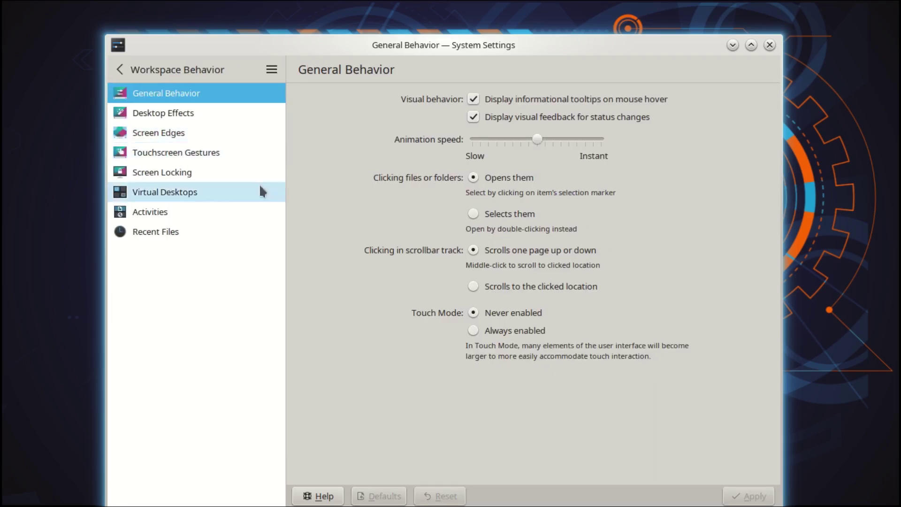
{"action": "left_click", "coordinate": [173, 115]}
{"action": "left_click", "coordinate": [173, 135]}
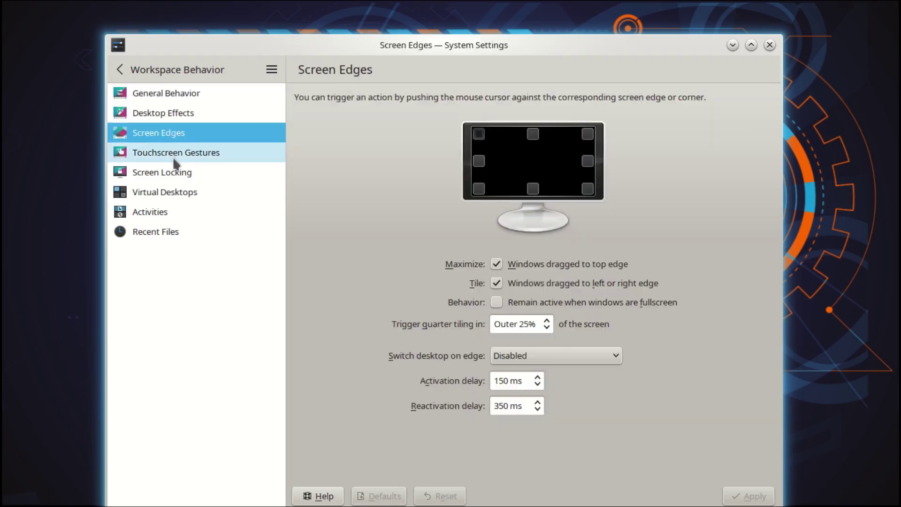
{"action": "left_click", "coordinate": [162, 194]}
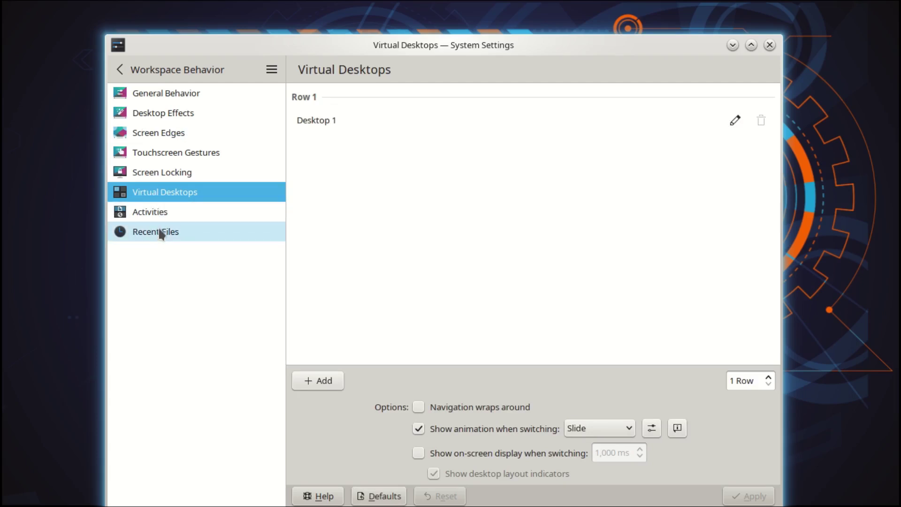
{"action": "left_click", "coordinate": [159, 211]}
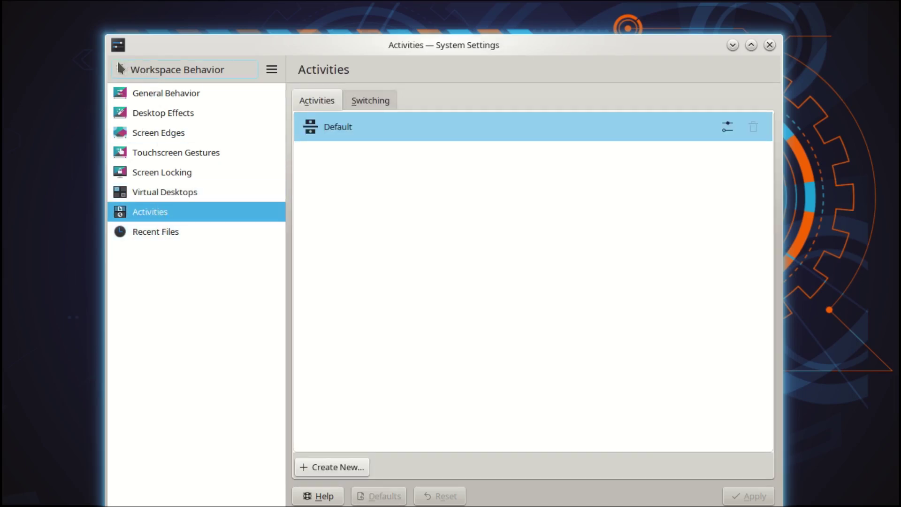
{"action": "left_click", "coordinate": [120, 70]}
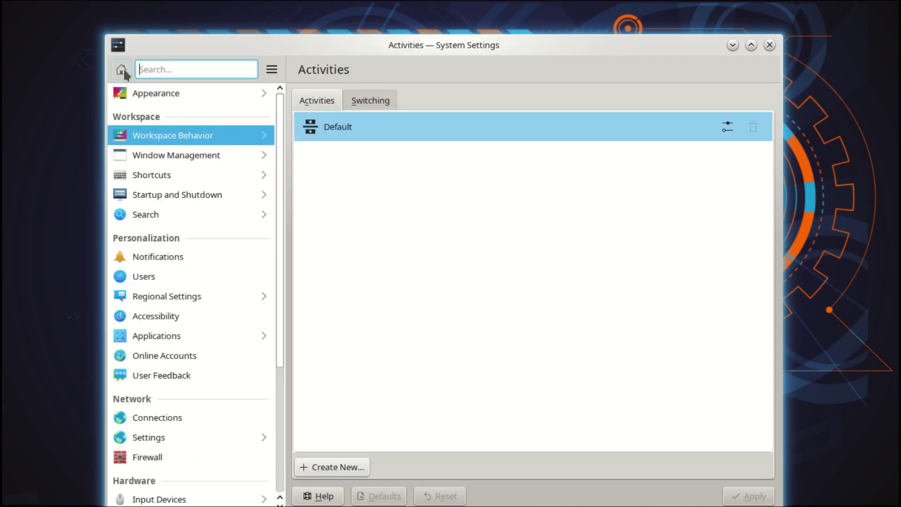
{"action": "left_click", "coordinate": [170, 197]}
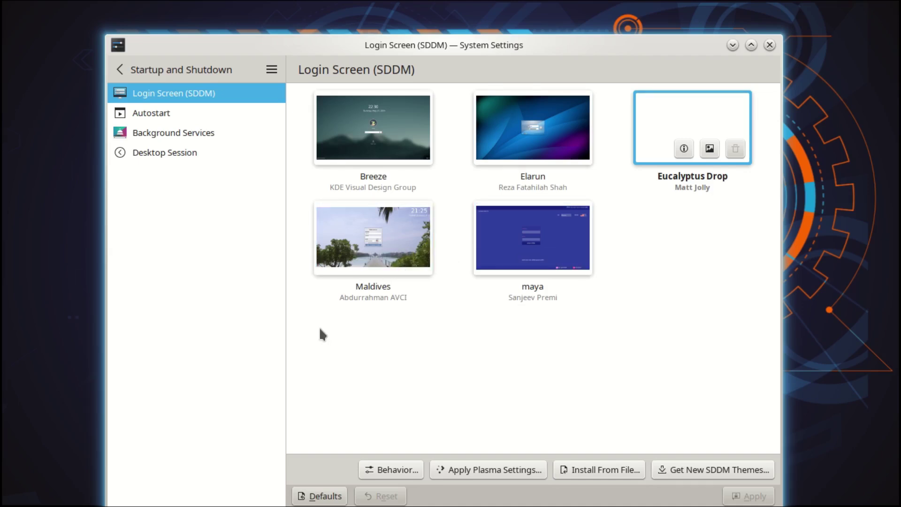
Apply Maldives as the SDDM login screen theme, confirming with the password
{"action": "left_click", "coordinate": [357, 227]}
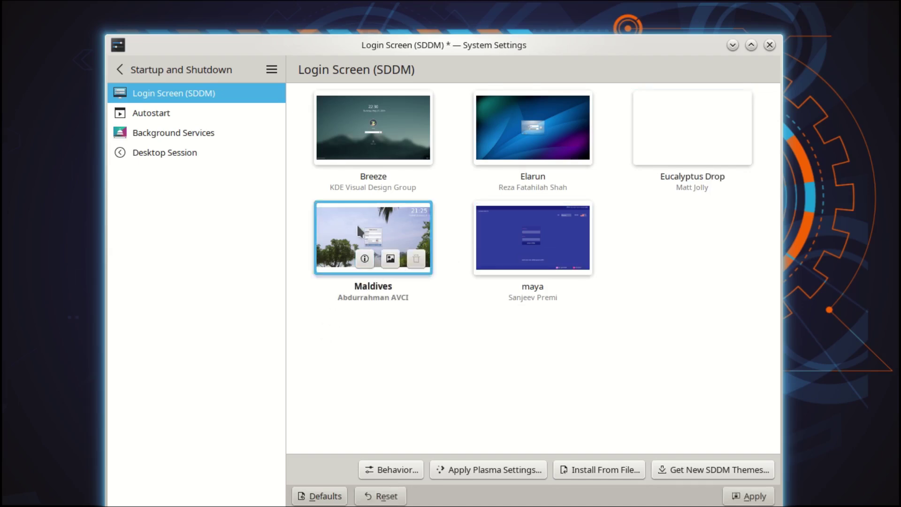
{"action": "left_click", "coordinate": [751, 497]}
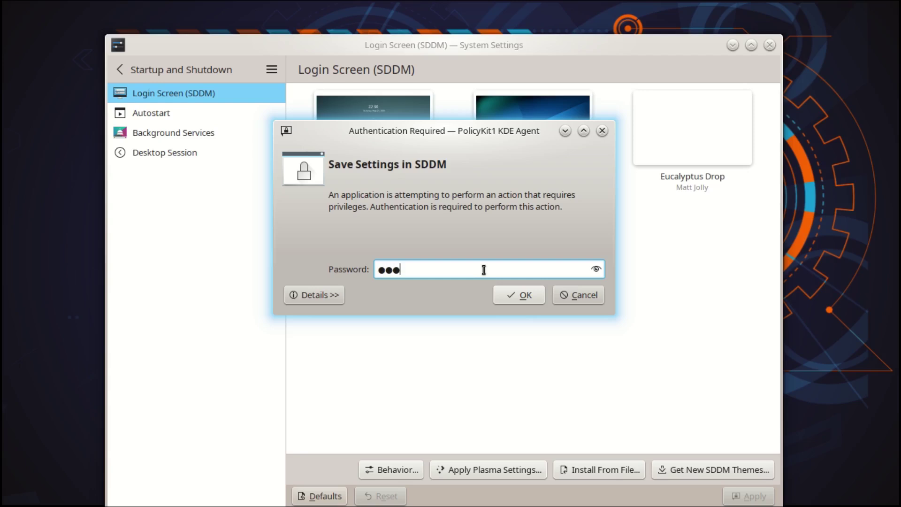
{"action": "left_click", "coordinate": [534, 293]}
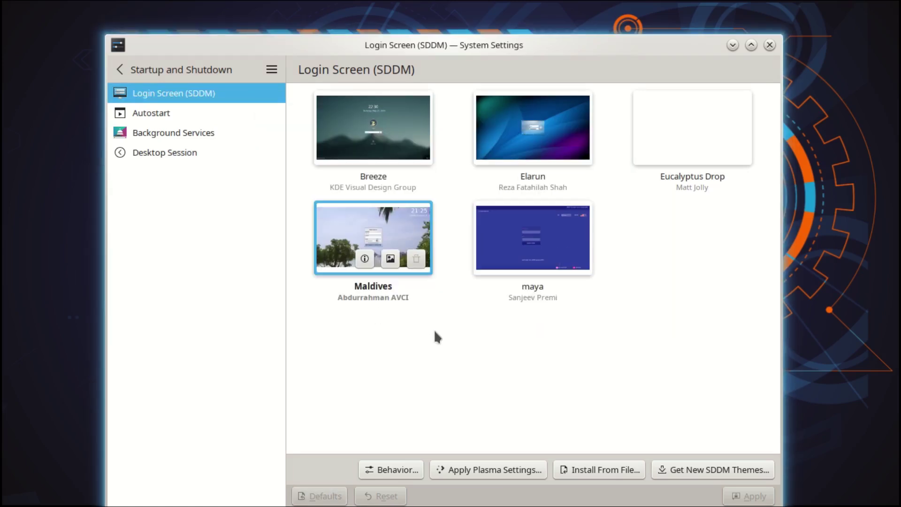
Look over the Autostart, Background Services and Desktop Session pages
{"action": "left_click", "coordinate": [157, 115]}
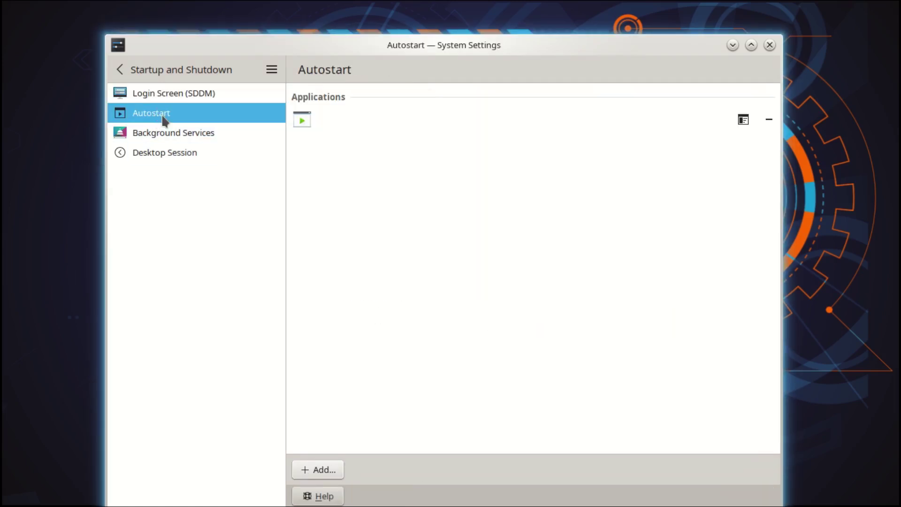
{"action": "left_click", "coordinate": [166, 133]}
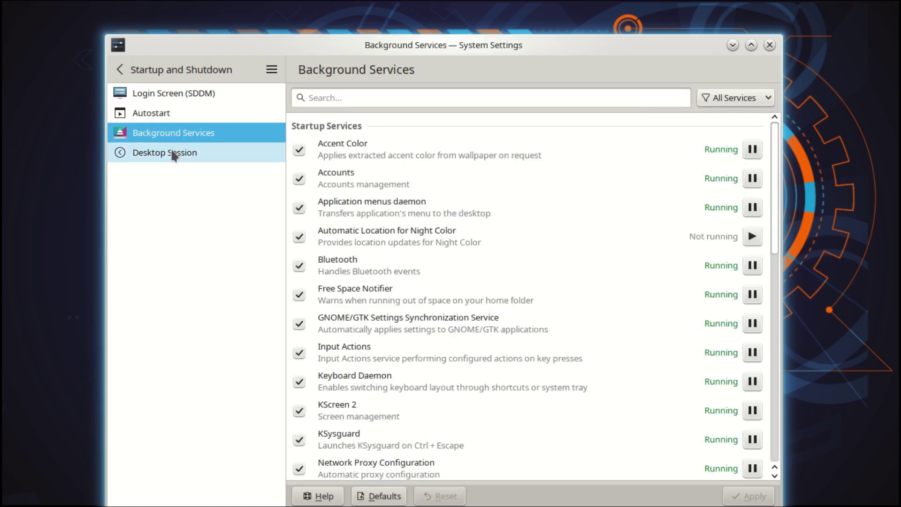
{"action": "left_click", "coordinate": [175, 155]}
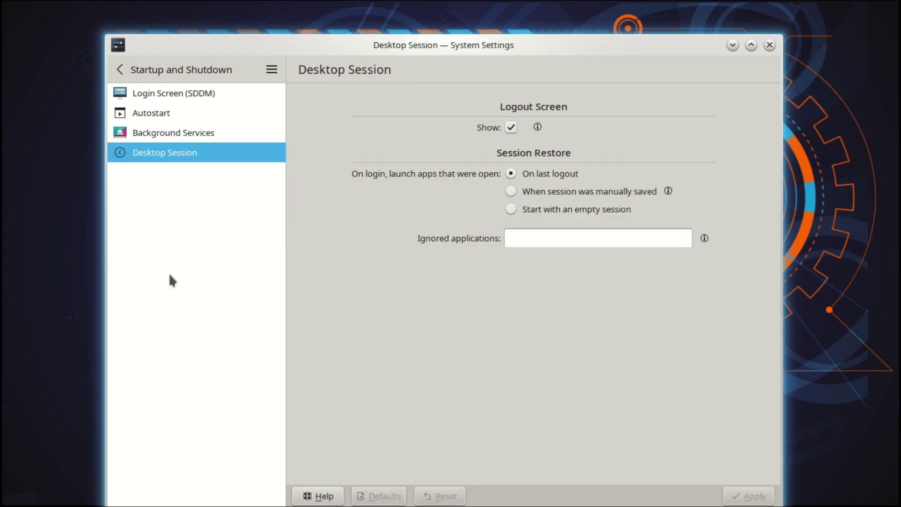
{"action": "left_click", "coordinate": [119, 69]}
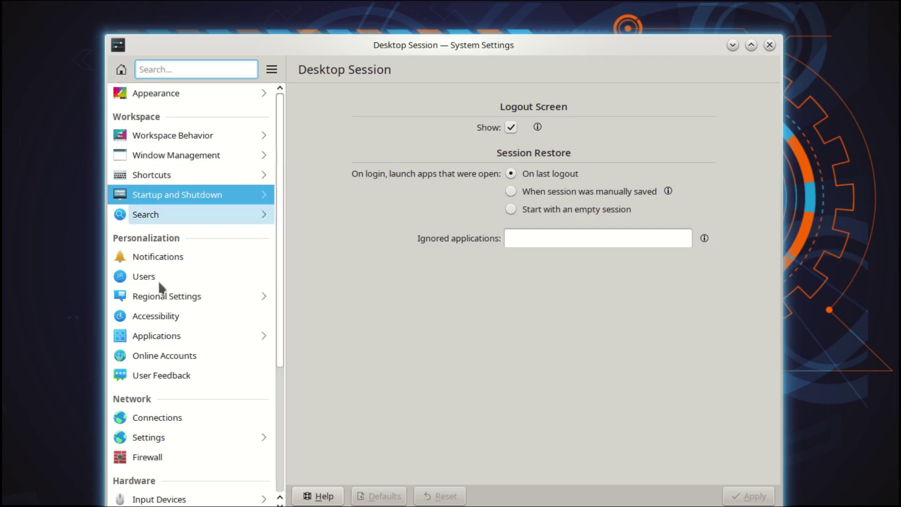
Set the astronaut picture as the user account's avatar and apply it
{"action": "left_click", "coordinate": [141, 276]}
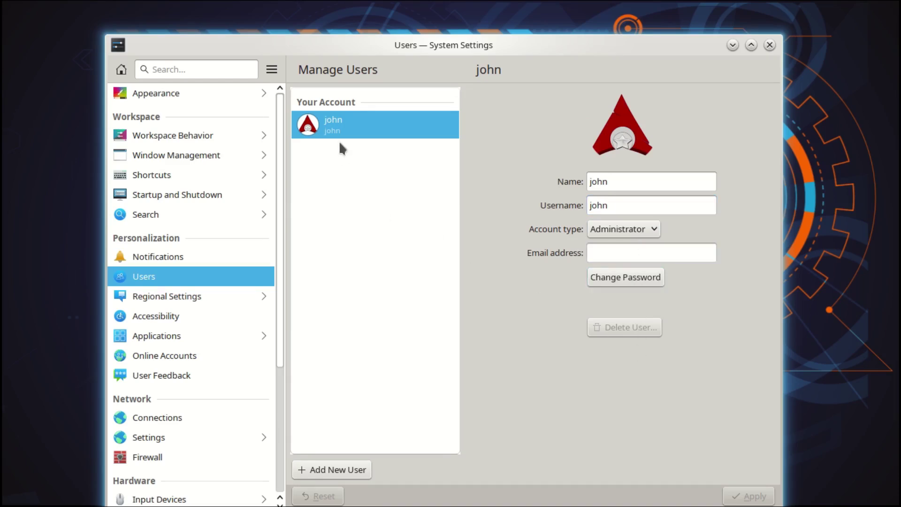
{"action": "left_click", "coordinate": [619, 129]}
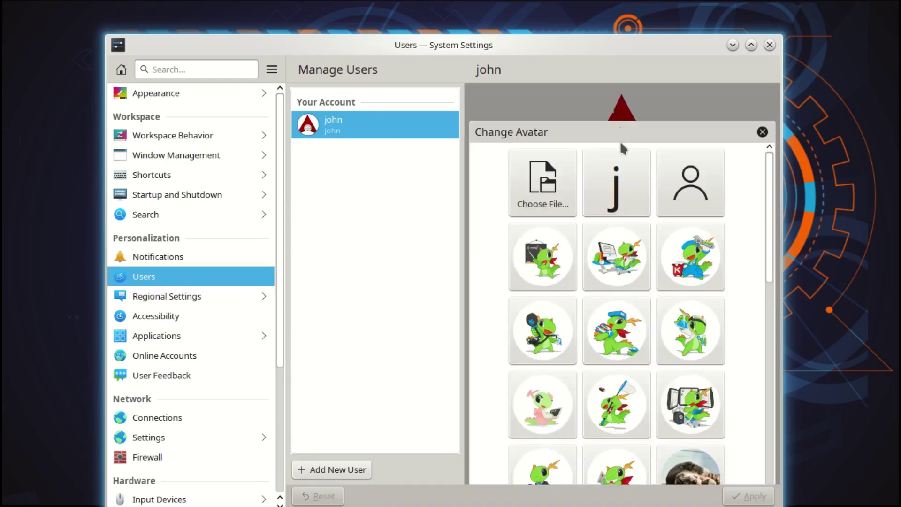
{"action": "scroll", "coordinate": [669, 324], "scroll_direction": "down", "scroll_amount": 3}
{"action": "scroll", "coordinate": [667, 325], "scroll_direction": "down", "scroll_amount": 5}
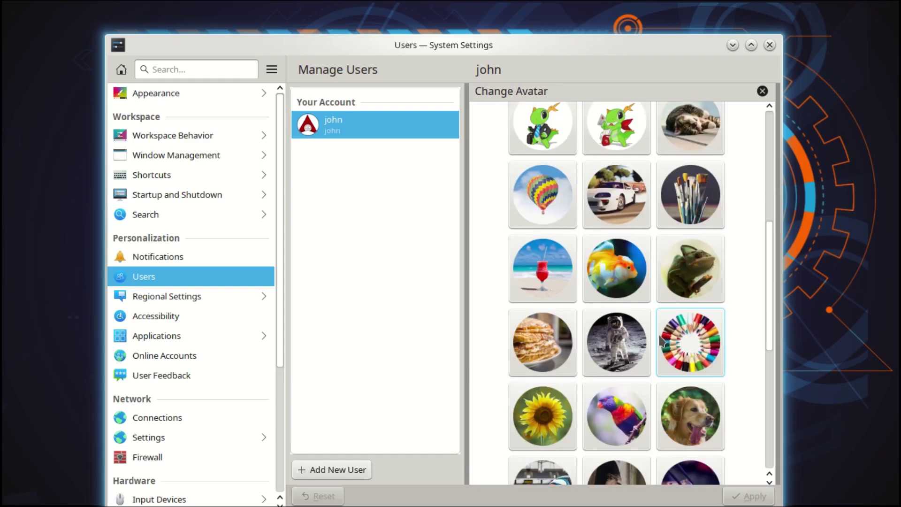
{"action": "scroll", "coordinate": [595, 350], "scroll_direction": "down", "scroll_amount": 5}
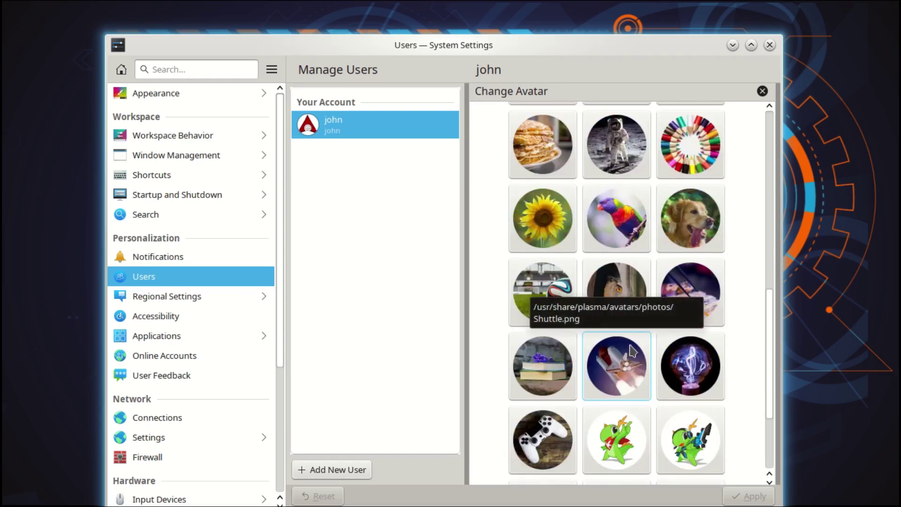
{"action": "scroll", "coordinate": [629, 300], "scroll_direction": "up", "scroll_amount": 4}
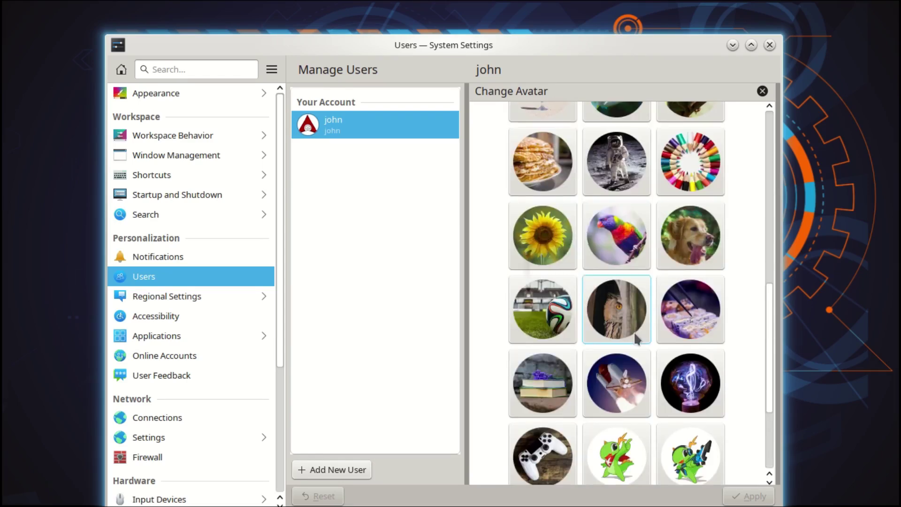
{"action": "left_click", "coordinate": [617, 238]}
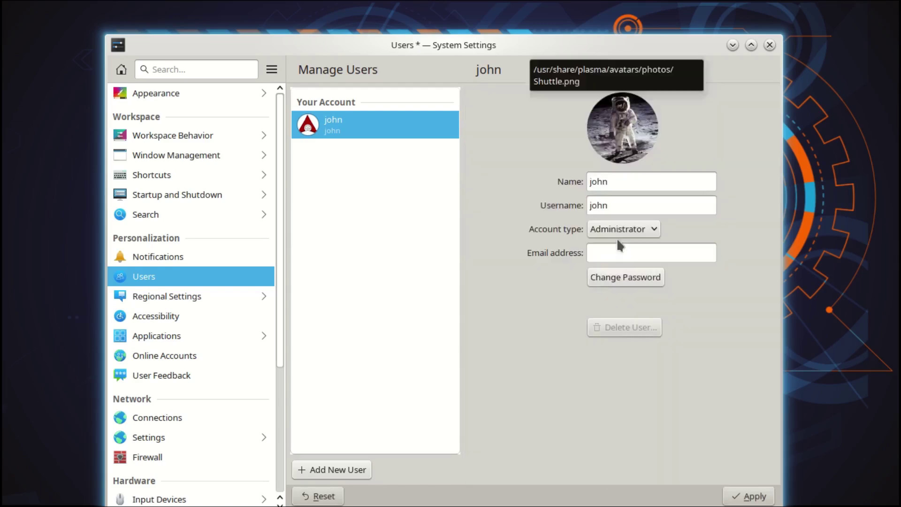
{"action": "left_click", "coordinate": [749, 496]}
View the About this System information, then close System Settings
{"action": "scroll", "coordinate": [190, 391], "scroll_direction": "down", "scroll_amount": 3}
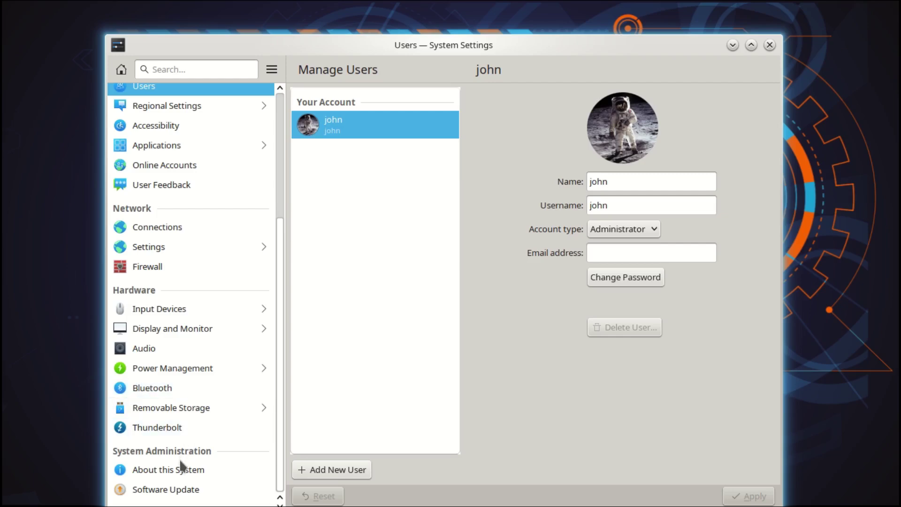
{"action": "left_click", "coordinate": [178, 471]}
{"action": "scroll", "coordinate": [176, 472], "scroll_direction": "up", "scroll_amount": 4}
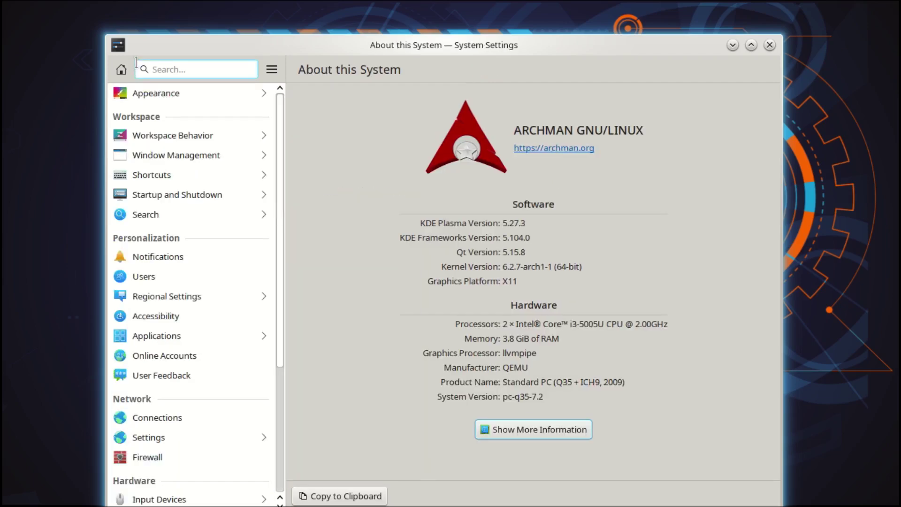
{"action": "left_click", "coordinate": [770, 45]}
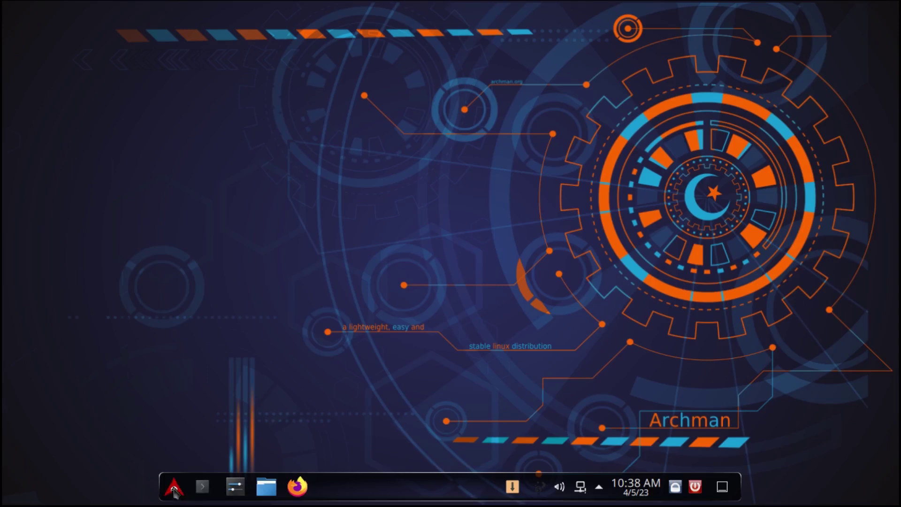
Launch Clementine from the Multimedia applications and nudge its window slightly lower
{"action": "left_click", "coordinate": [174, 489]}
{"action": "left_click", "coordinate": [195, 359]}
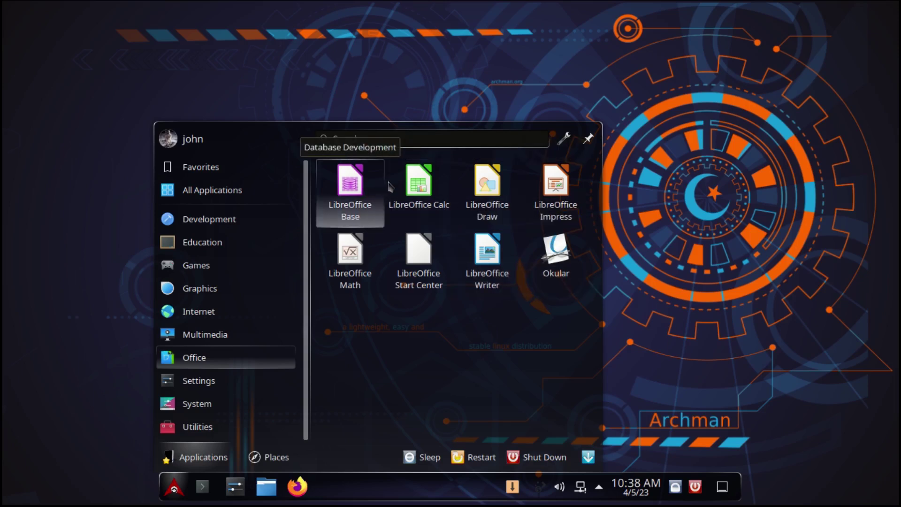
{"action": "left_click", "coordinate": [196, 339]}
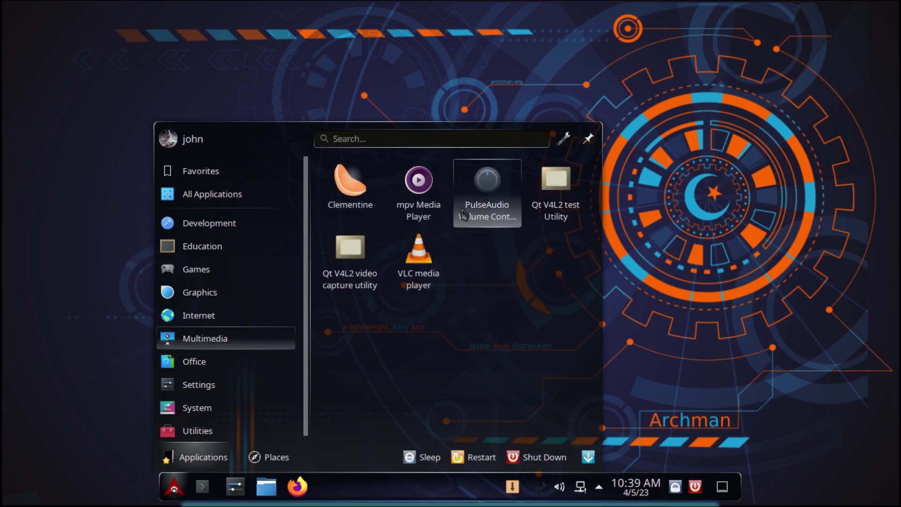
{"action": "left_click", "coordinate": [336, 199]}
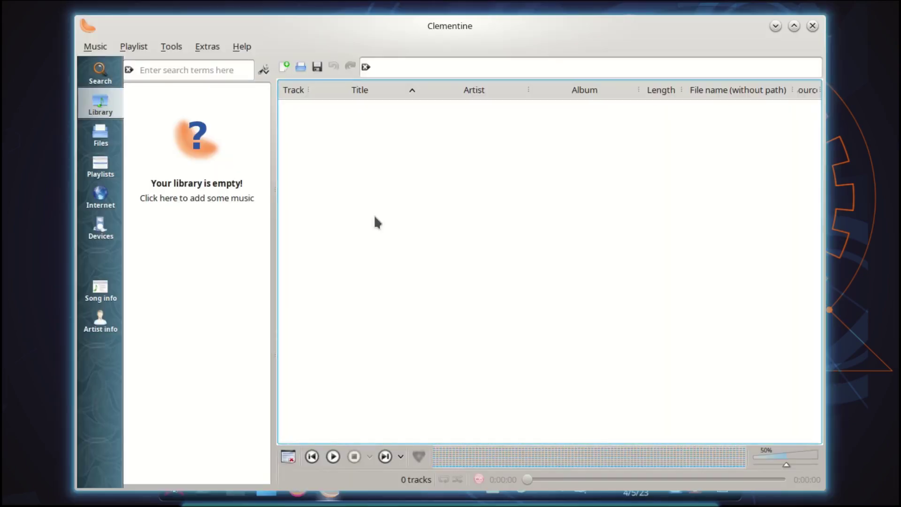
{"action": "mouse_move", "coordinate": [451, 40]}
{"action": "left_mouse_down"}
{"action": "mouse_move", "coordinate": [491, 38]}
{"action": "mouse_move", "coordinate": [477, 69]}
{"action": "mouse_move", "coordinate": [457, 50]}
{"action": "mouse_move", "coordinate": [449, 55]}
{"action": "left_mouse_up"}
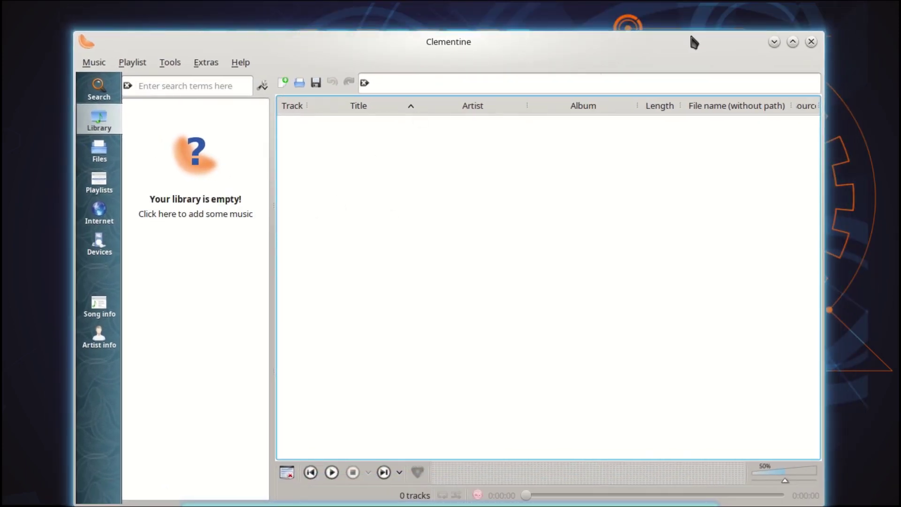
Minimise Clementine, launch VLC media player, accept its privacy notice, and move it up-right
{"action": "left_click", "coordinate": [775, 42]}
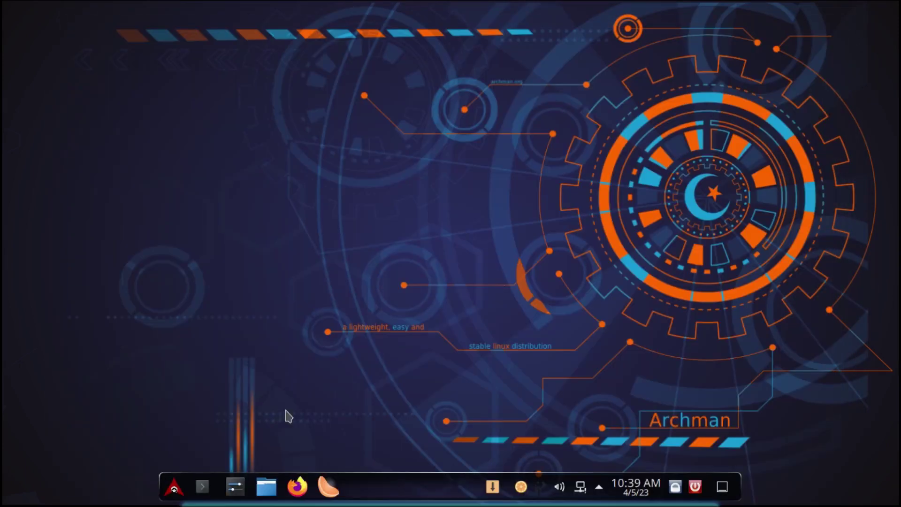
{"action": "left_click", "coordinate": [176, 492]}
{"action": "mouse_move", "coordinate": [183, 377]}
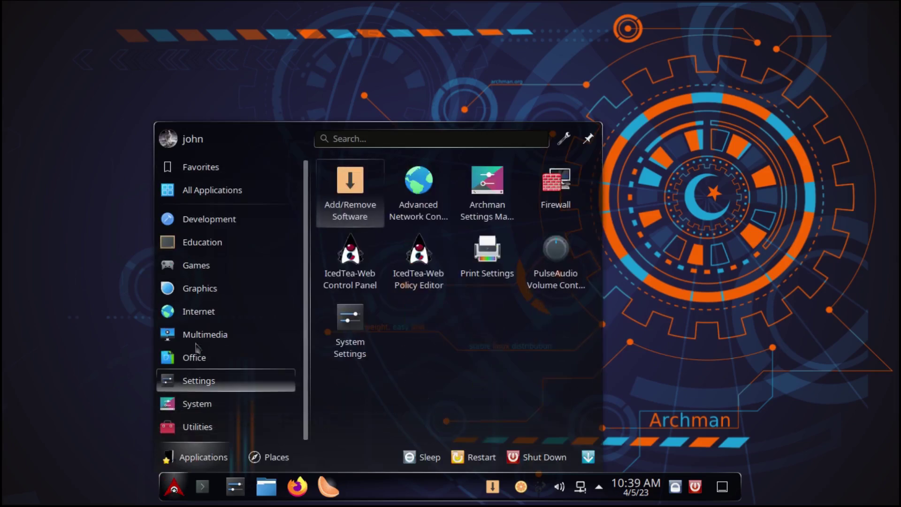
{"action": "mouse_move", "coordinate": [236, 342]}
{"action": "left_click", "coordinate": [417, 271]}
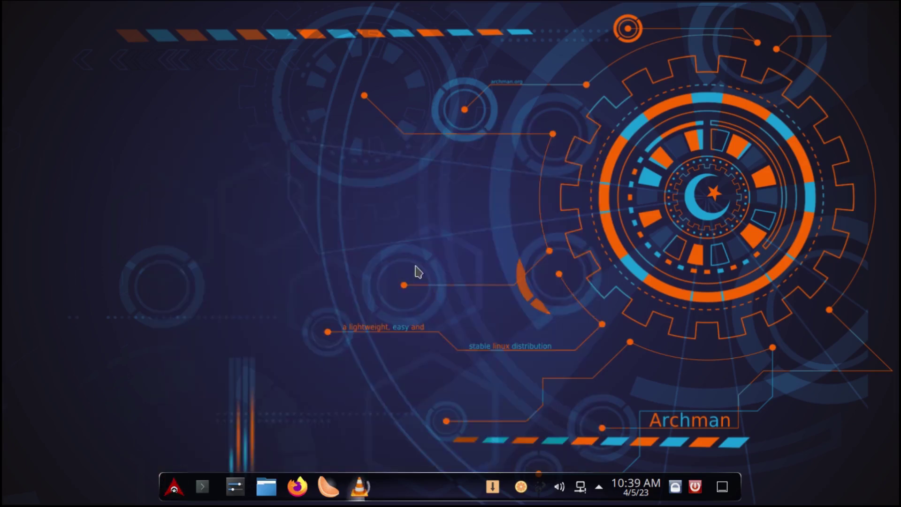
{"action": "left_click", "coordinate": [549, 376]}
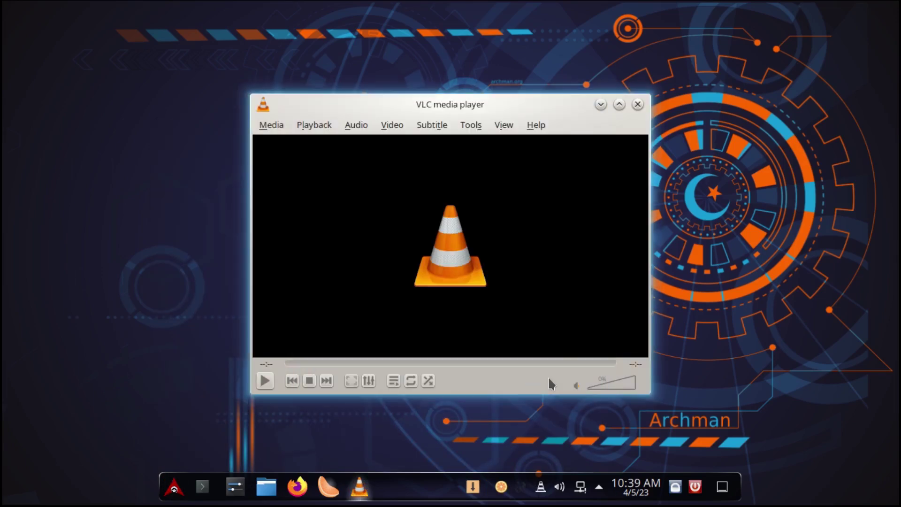
{"action": "left_click_drag", "start_coordinate": [390, 97], "coordinate": [438, 64]}
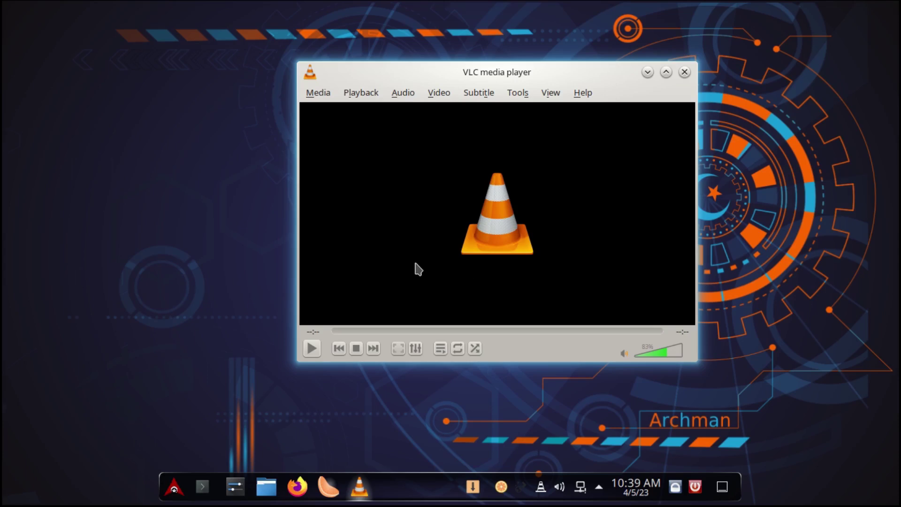
Minimise VLC and launch GNU Image Manipulation Program from the Graphics category
{"action": "left_click", "coordinate": [647, 73]}
{"action": "left_click", "coordinate": [173, 488]}
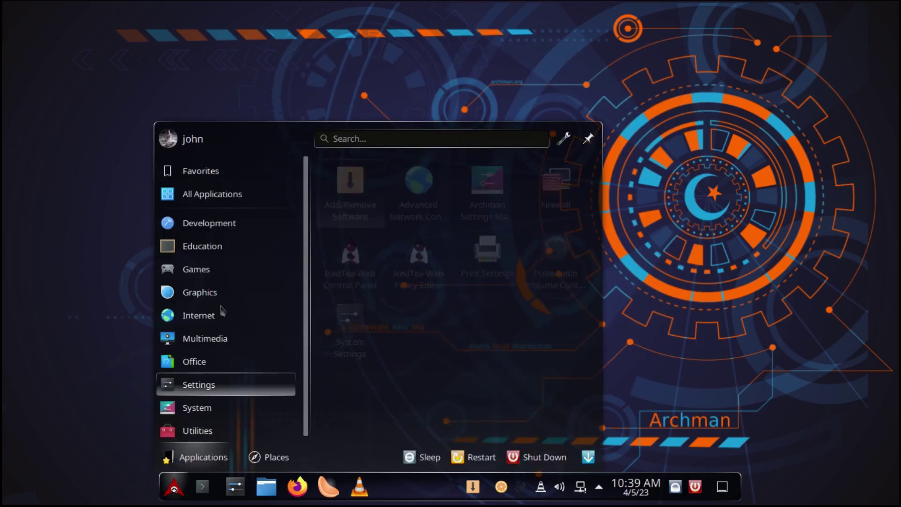
{"action": "mouse_move", "coordinate": [217, 253]}
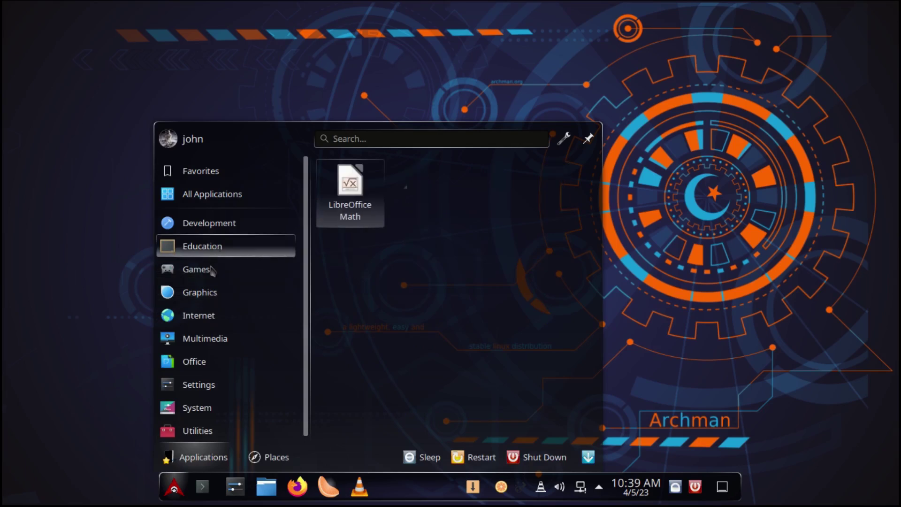
{"action": "mouse_move", "coordinate": [213, 298]}
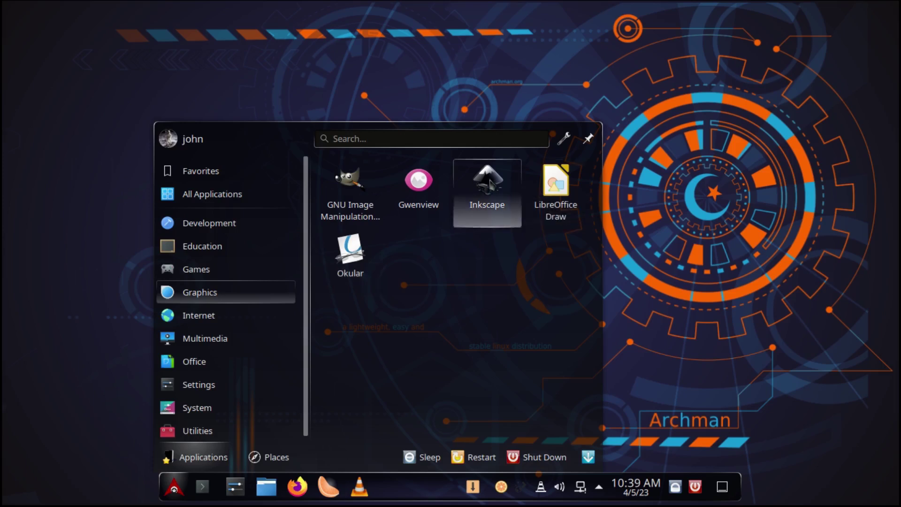
{"action": "left_click", "coordinate": [367, 215]}
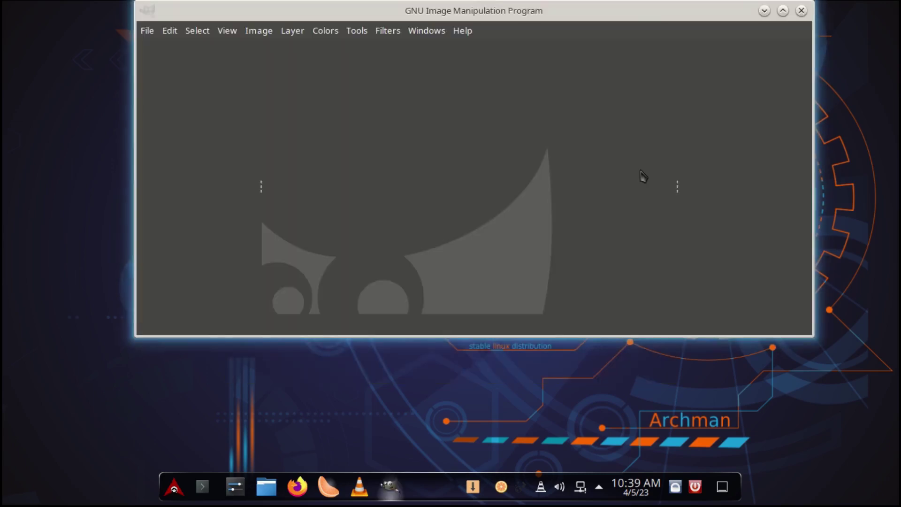
Move the loaded GIMP window further down the screen
{"action": "left_click_drag", "start_coordinate": [527, 14], "coordinate": [527, 78]}
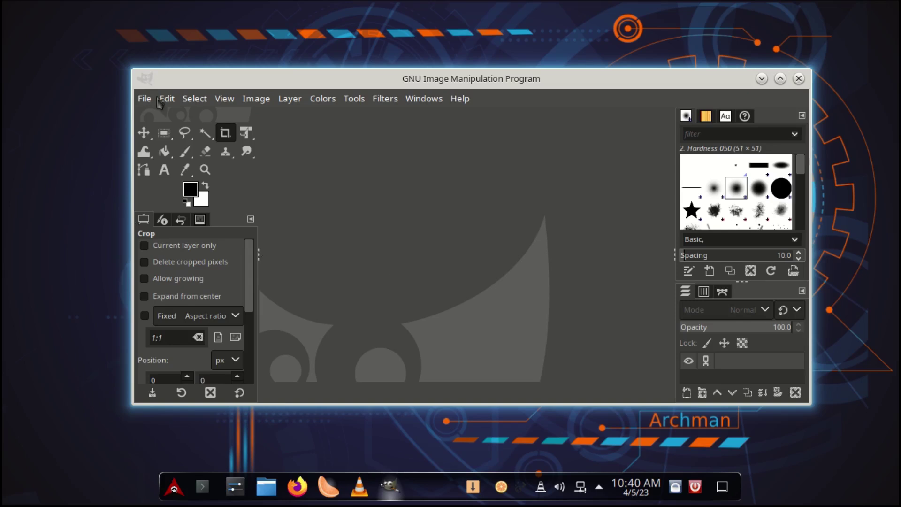
Minimise GIMP, open and close Plasma Engine Explorer, then expand the hidden system tray items
{"action": "left_click", "coordinate": [762, 79]}
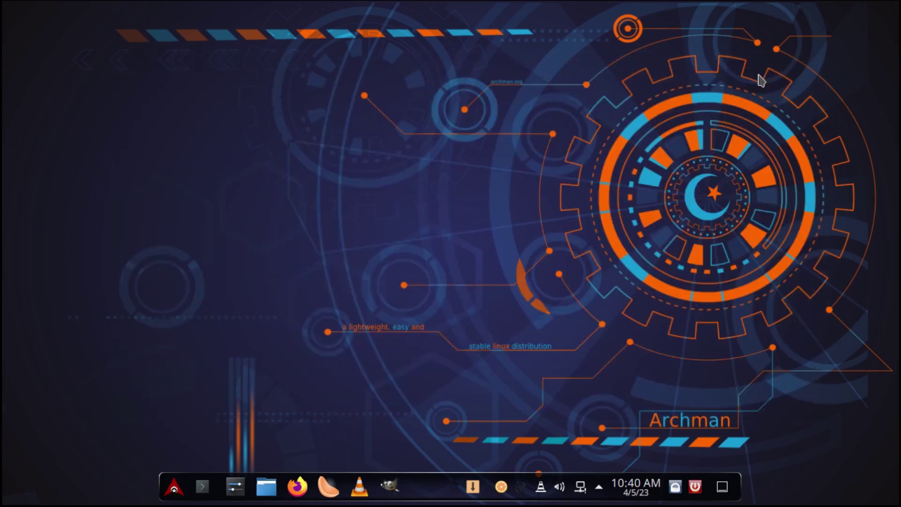
{"action": "left_click", "coordinate": [181, 491]}
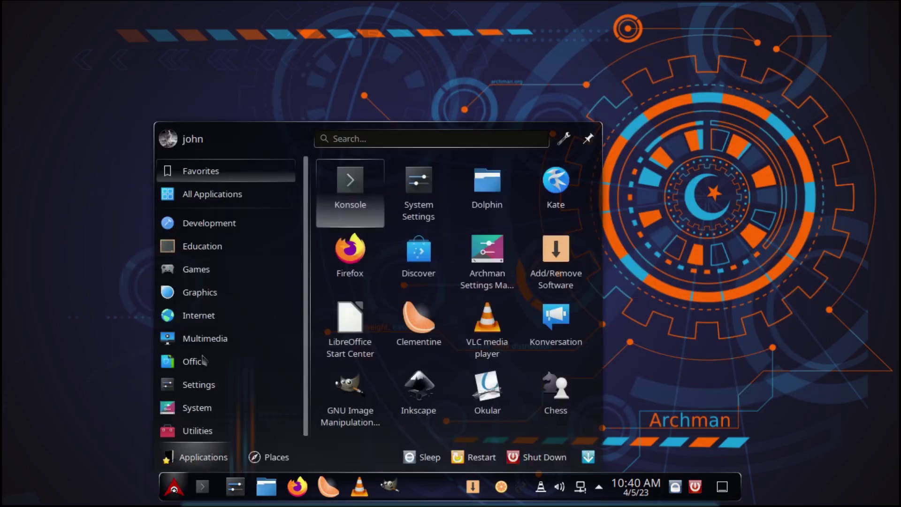
{"action": "mouse_move", "coordinate": [207, 230]}
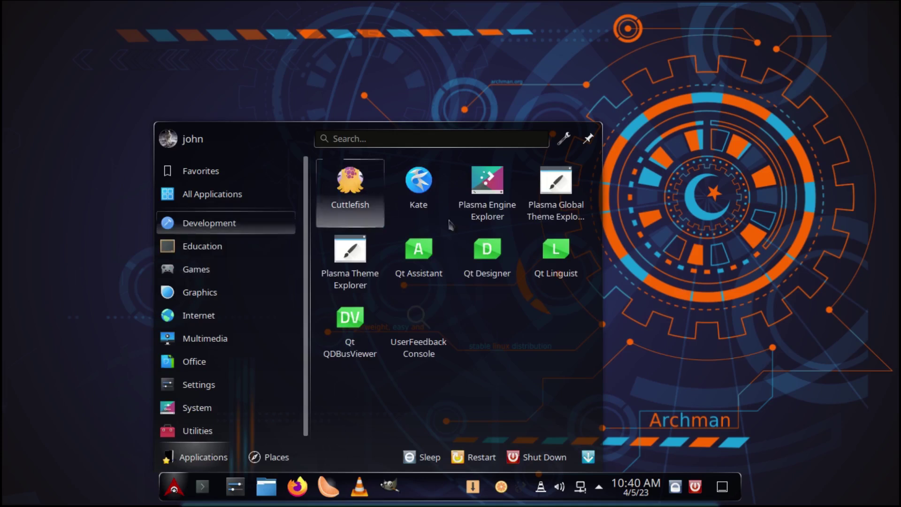
{"action": "left_click", "coordinate": [502, 197]}
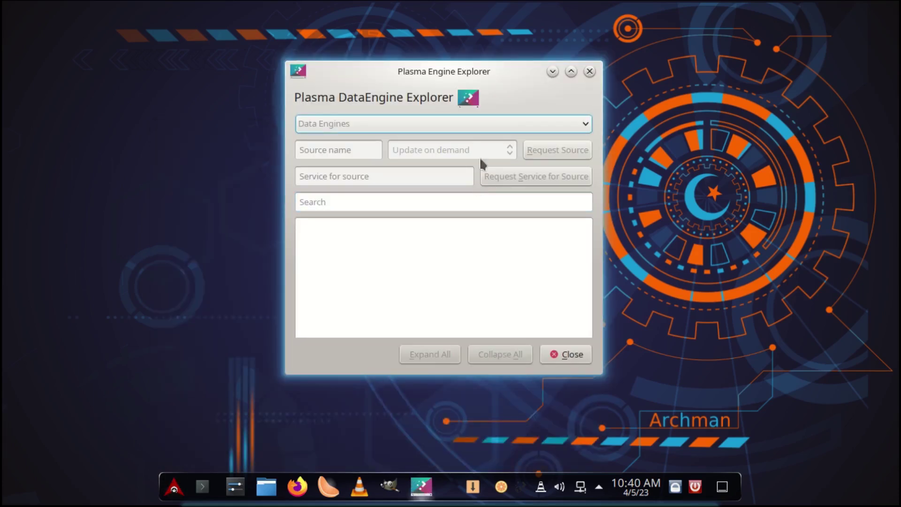
{"action": "left_click", "coordinate": [589, 71]}
{"action": "left_click", "coordinate": [599, 488]}
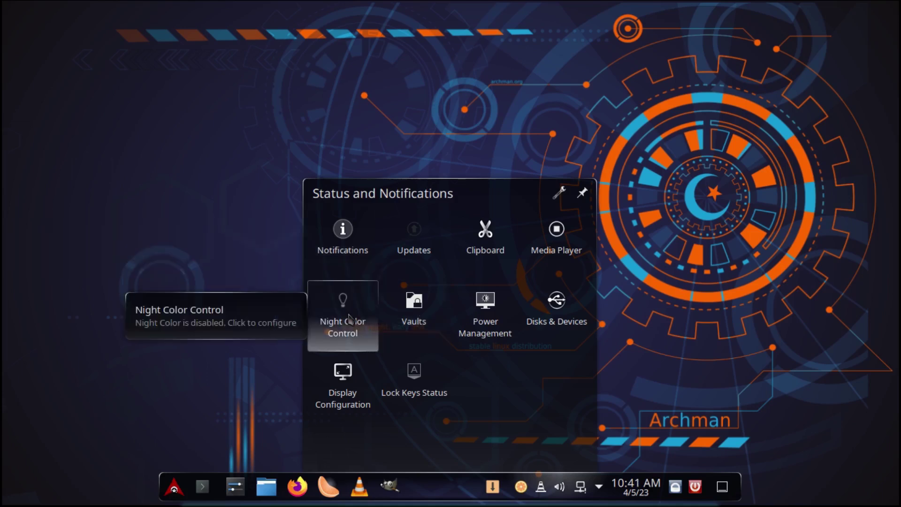
Set Night Color to sunset and sunrise at an East Africa location (-4.81, 36.54), apply, and close
{"action": "left_click", "coordinate": [350, 320]}
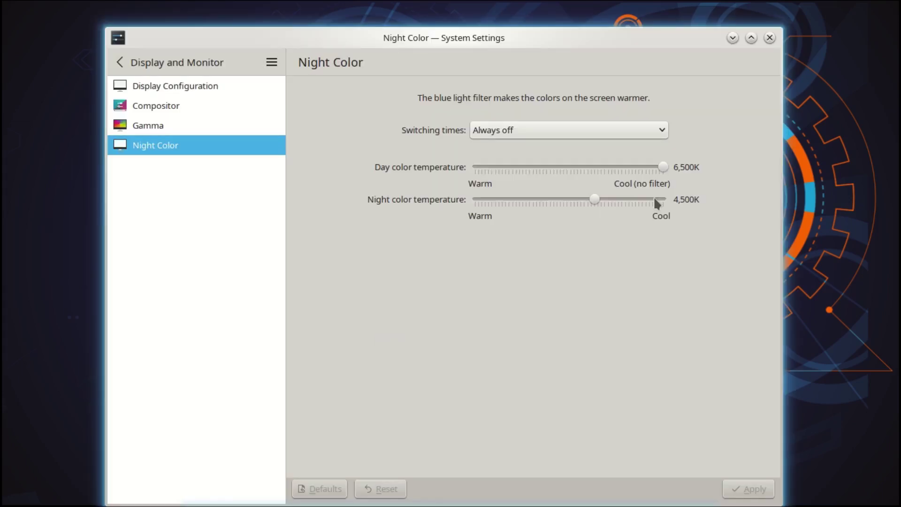
{"action": "left_click", "coordinate": [660, 130]}
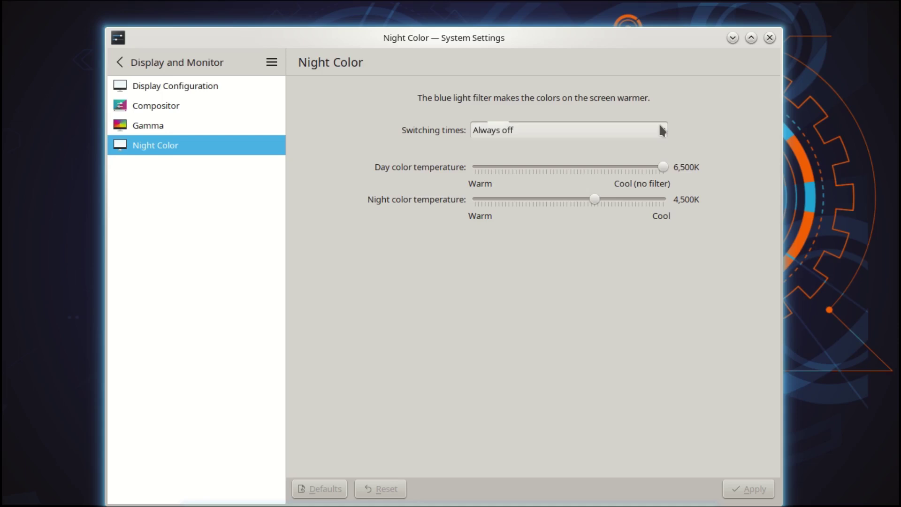
{"action": "left_click", "coordinate": [629, 166]}
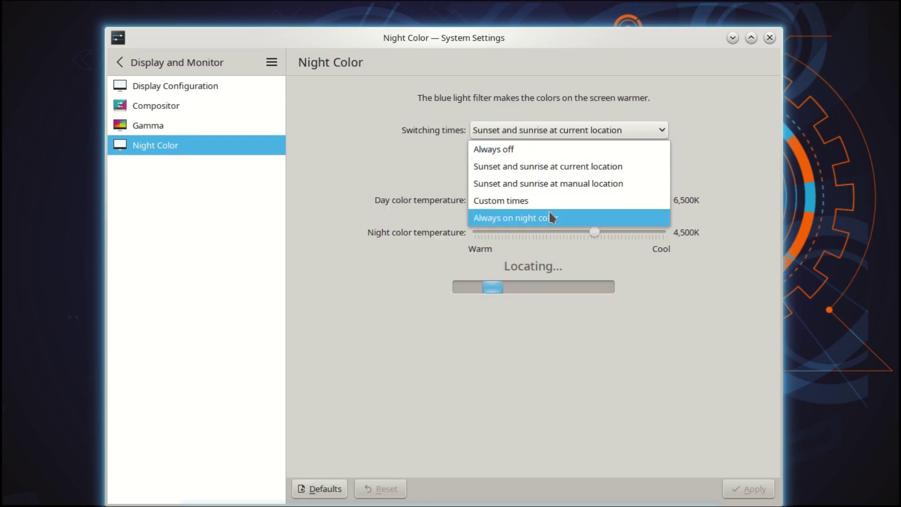
{"action": "left_click", "coordinate": [546, 184]}
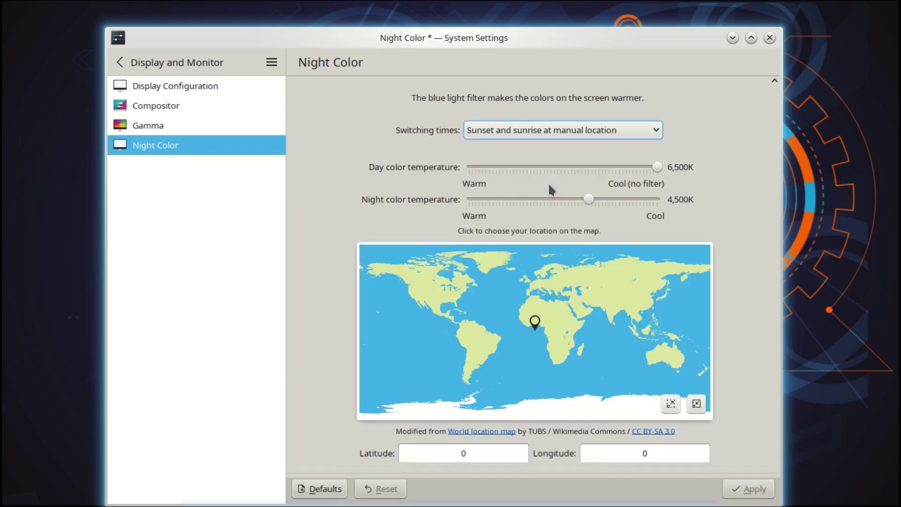
{"action": "left_click", "coordinate": [565, 328]}
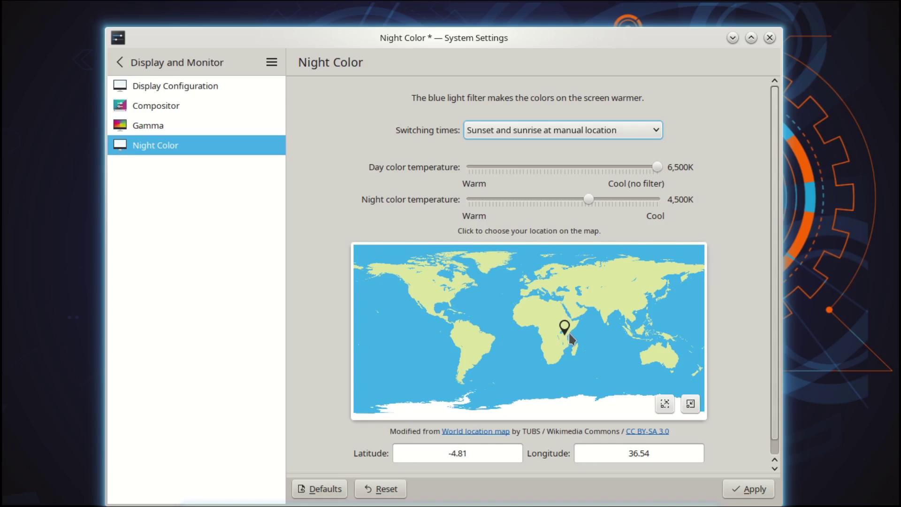
{"action": "left_click", "coordinate": [750, 490]}
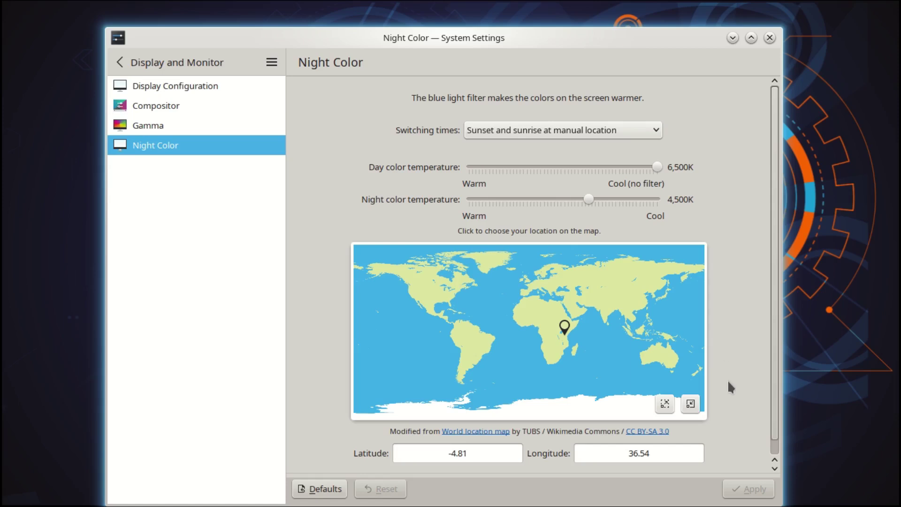
{"action": "left_click", "coordinate": [166, 108]}
{"action": "left_click", "coordinate": [764, 39]}
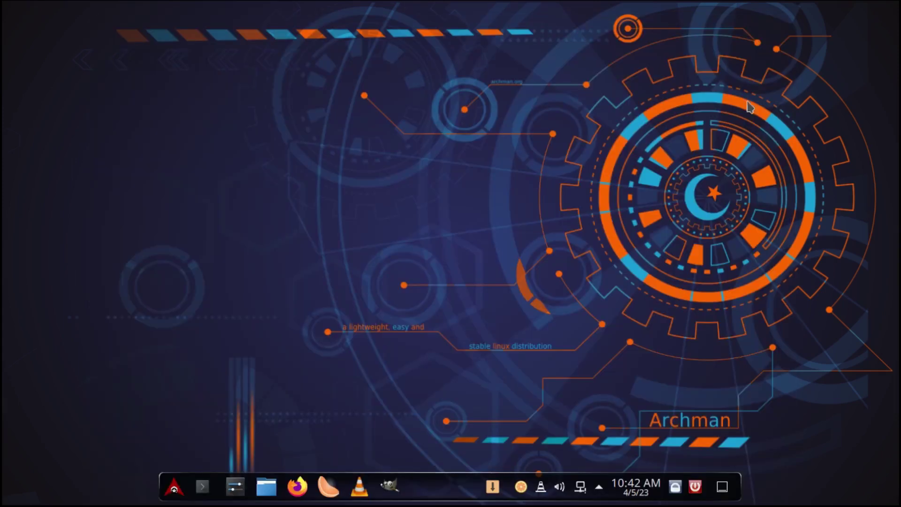
Check the networks panel, set Line Out volume to about 55%, and close the audio panel
{"action": "left_click", "coordinate": [585, 489]}
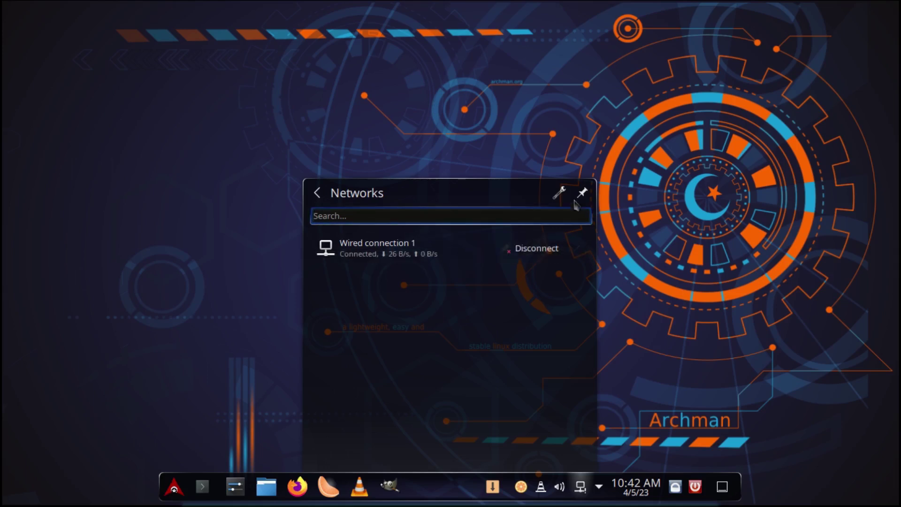
{"action": "left_click", "coordinate": [660, 235]}
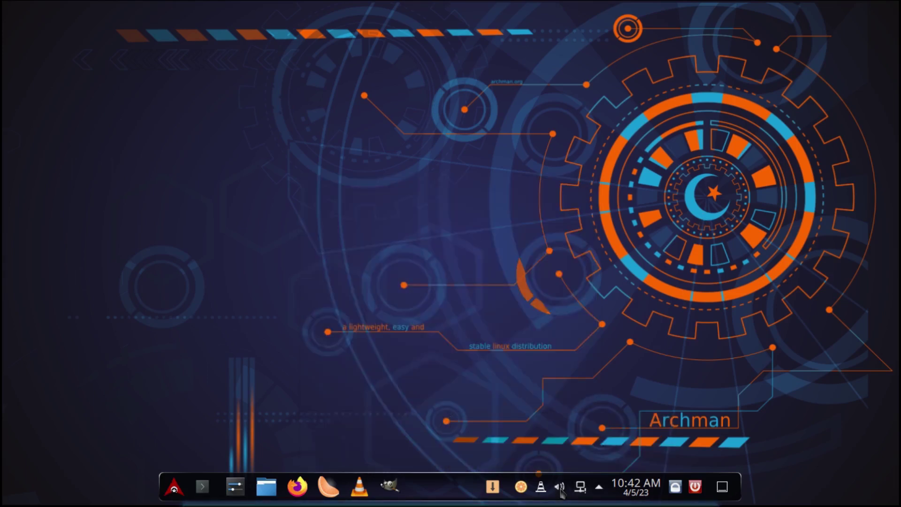
{"action": "left_click", "coordinate": [561, 489]}
{"action": "mouse_move", "coordinate": [454, 258]}
{"action": "left_mouse_down"}
{"action": "mouse_move", "coordinate": [496, 259]}
{"action": "mouse_move", "coordinate": [459, 259]}
{"action": "left_mouse_up"}
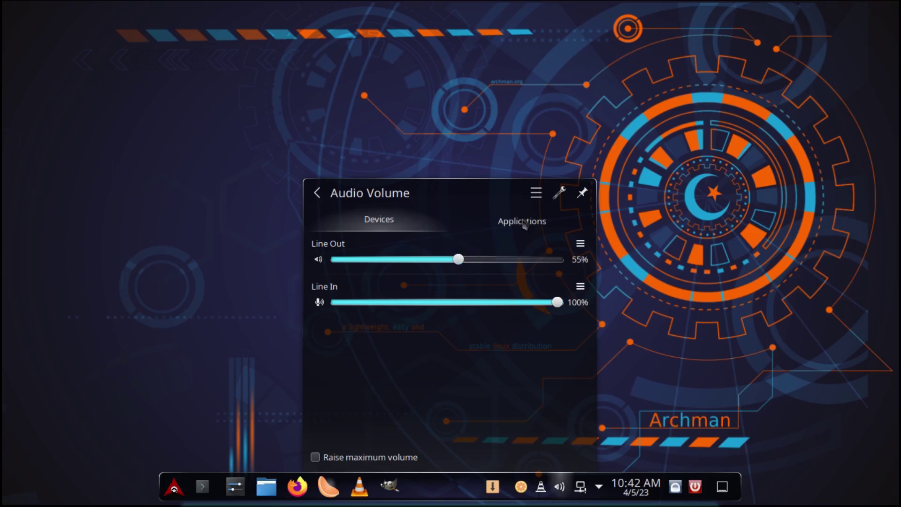
{"action": "left_click", "coordinate": [526, 224]}
{"action": "left_click", "coordinate": [660, 268]}
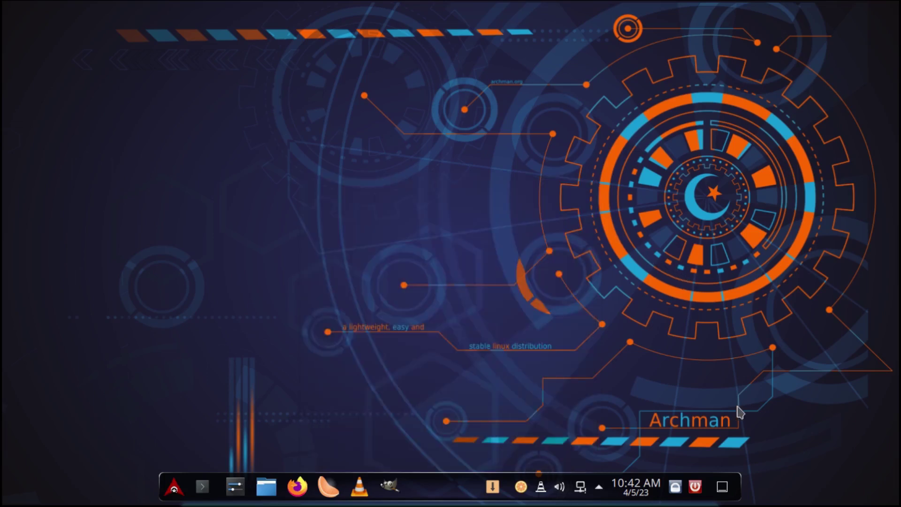
Cancel the pending shutdown countdown, then lock the screen and unlock it with the account password
{"action": "left_click", "coordinate": [695, 488]}
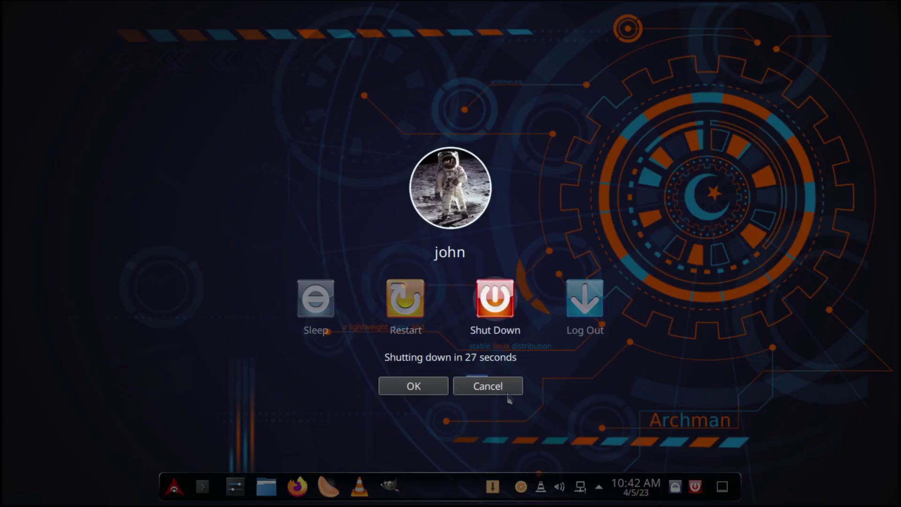
{"action": "left_click", "coordinate": [491, 387]}
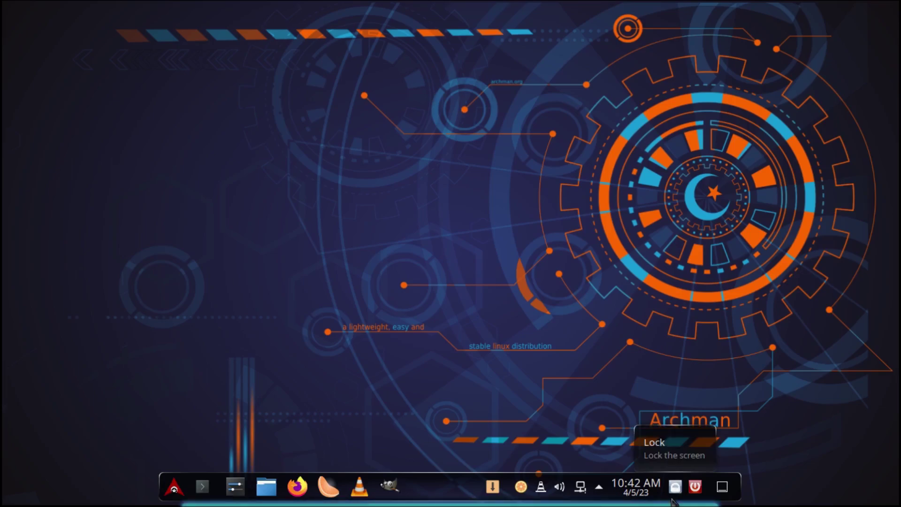
{"action": "left_click", "coordinate": [676, 487]}
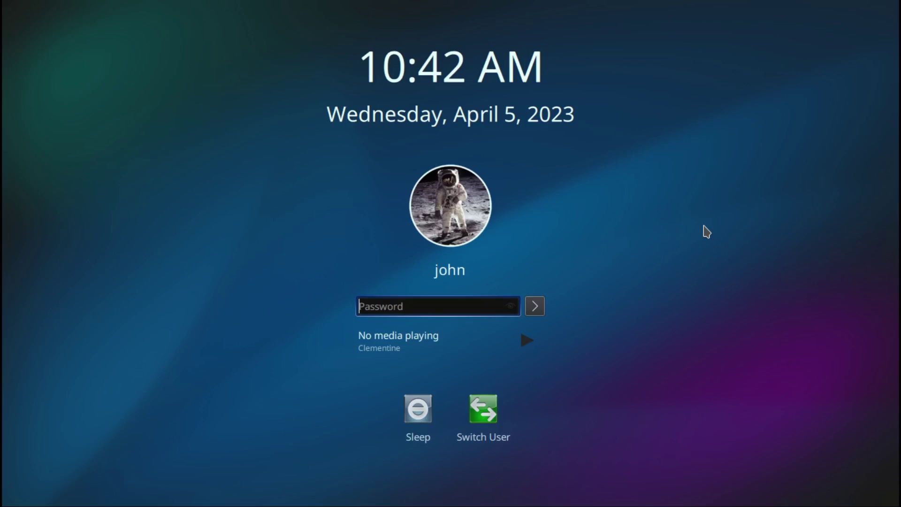
{"action": "type", "text": "***"}
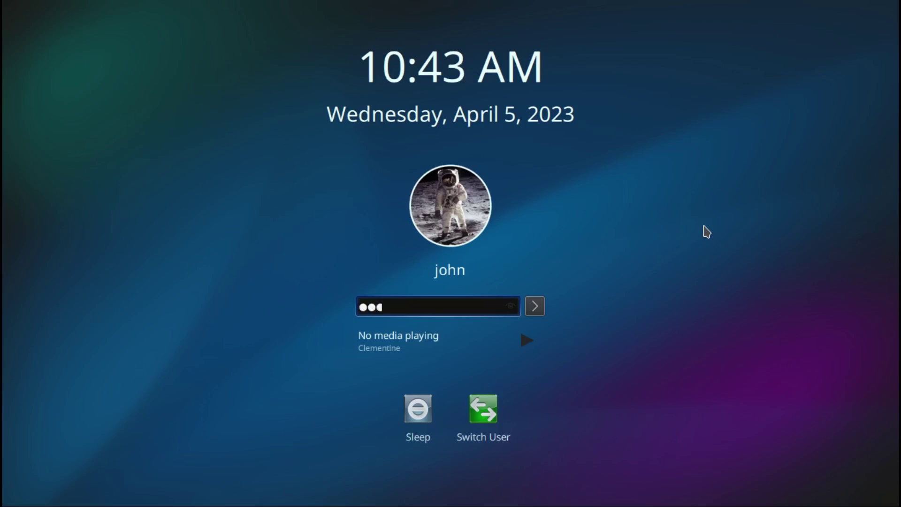
{"action": "key", "text": "Return"}
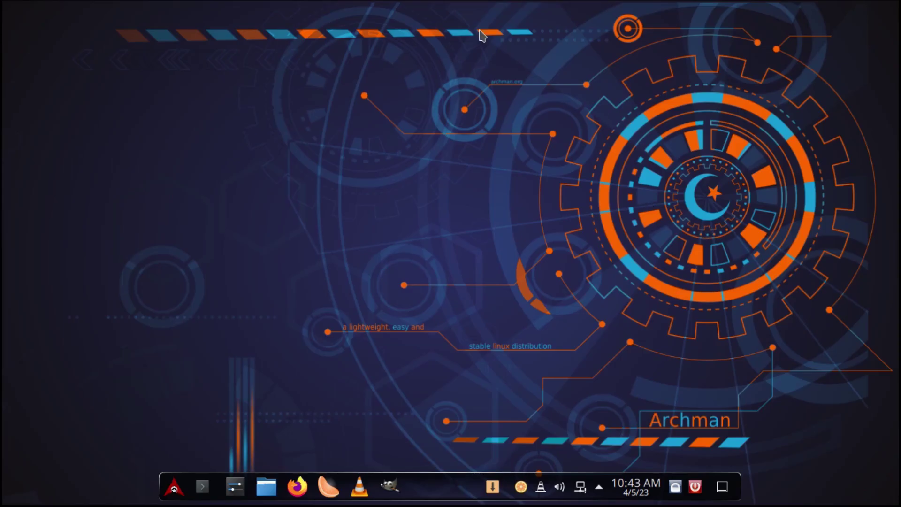
{"action": "left_click", "coordinate": [541, 487]}
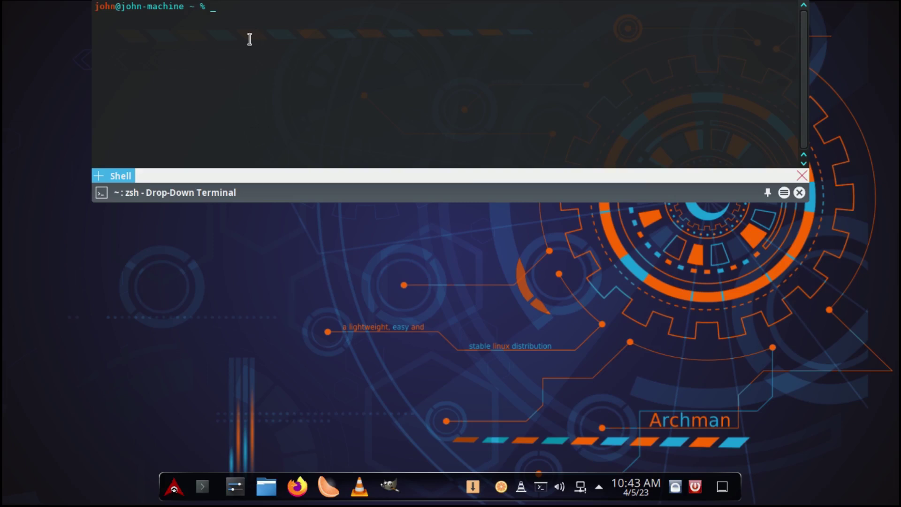
{"action": "type", "text": "weeoow"}
{"action": "key", "text": "BackSpace"}
{"action": "key", "text": "BackSpace"}
{"action": "key", "text": "BackSpace"}
{"action": "key", "text": "BackSpace"}
{"action": "key", "text": "BackSpace"}
{"action": "key", "text": "BackSpace"}
{"action": "key", "text": "BackSpace"}
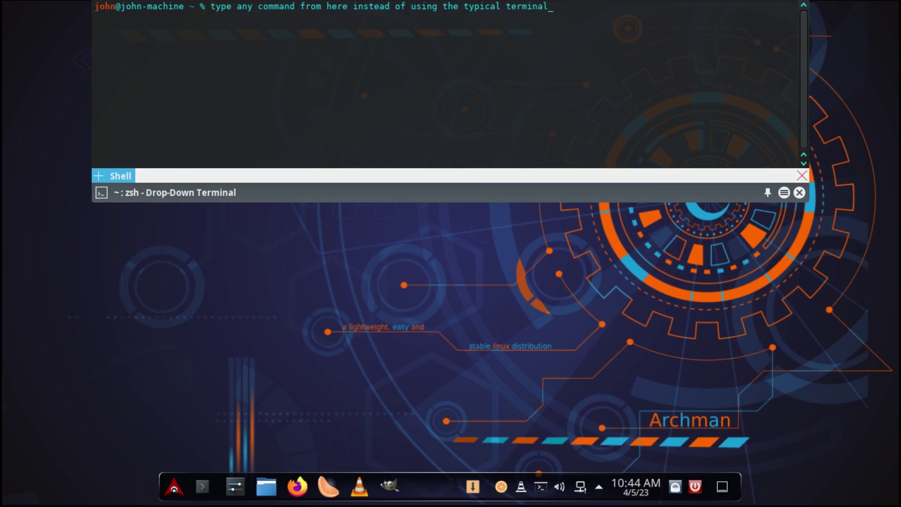
{"action": "key", "text": "F12"}
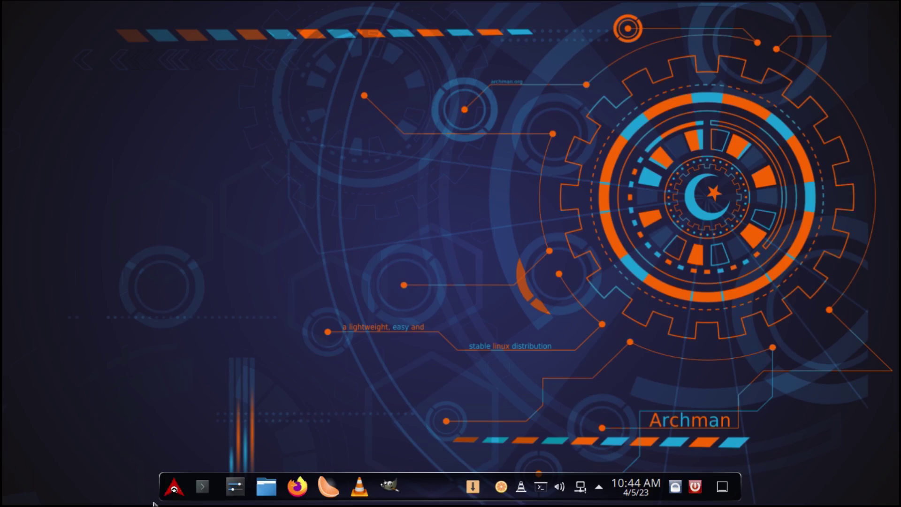
Pin Yakuake from the System applications to the taskbar
{"action": "left_click", "coordinate": [173, 488]}
{"action": "mouse_move", "coordinate": [212, 419]}
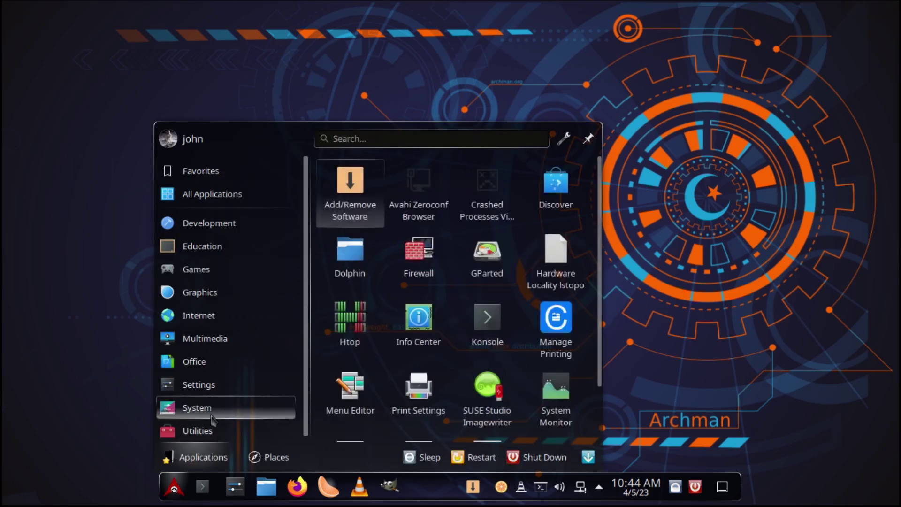
{"action": "scroll", "coordinate": [493, 348], "scroll_direction": "down", "scroll_amount": 1}
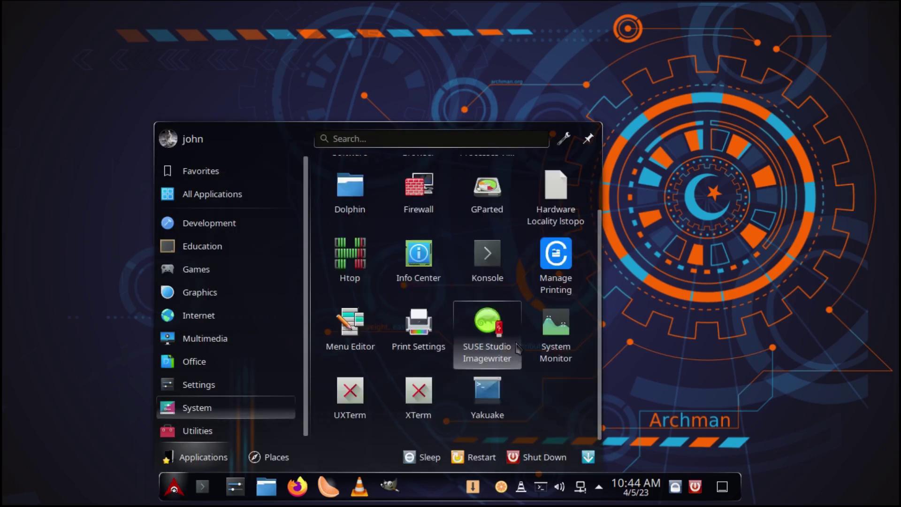
{"action": "right_click", "coordinate": [485, 399]}
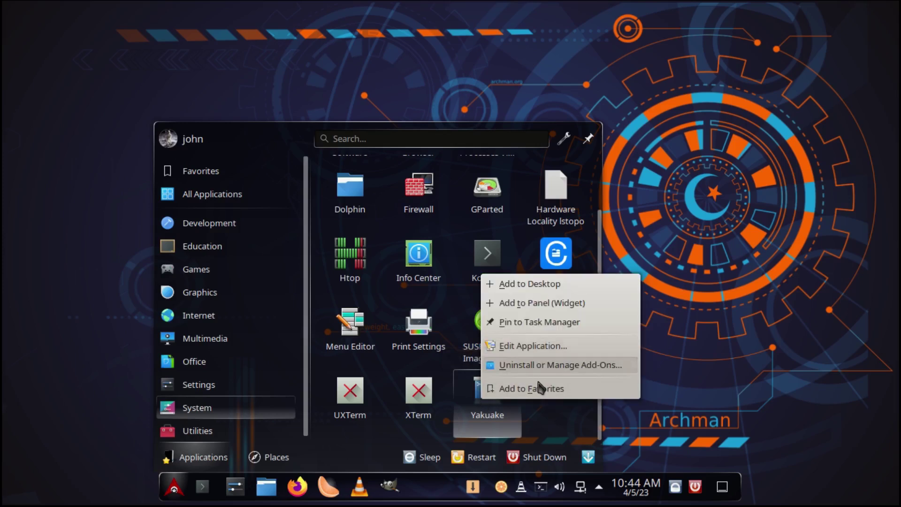
{"action": "left_click", "coordinate": [540, 322]}
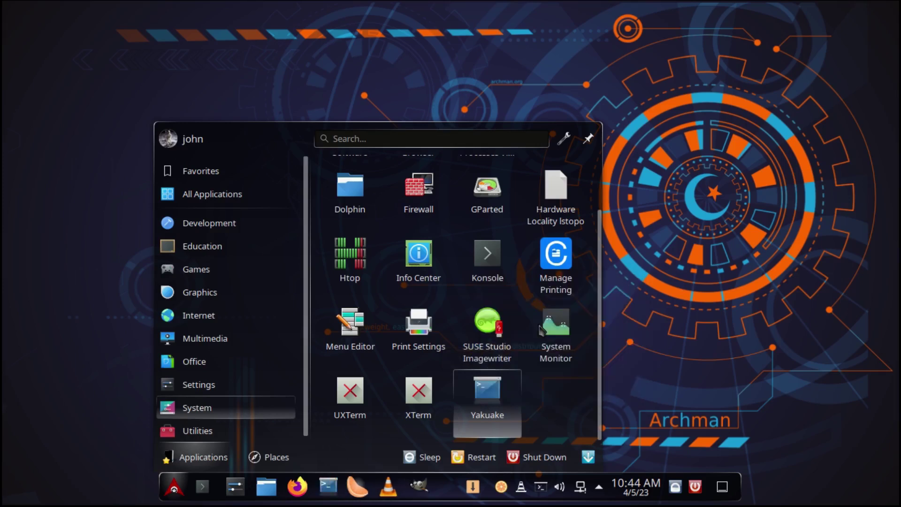
Search for GParted, run it as root with the account password, and move its window left
{"action": "type", "text": "gpar"}
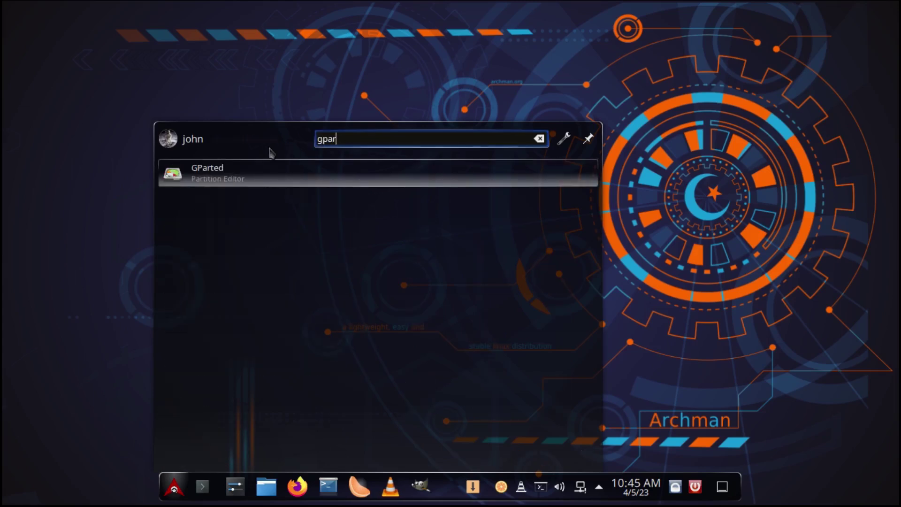
{"action": "left_click", "coordinate": [226, 172]}
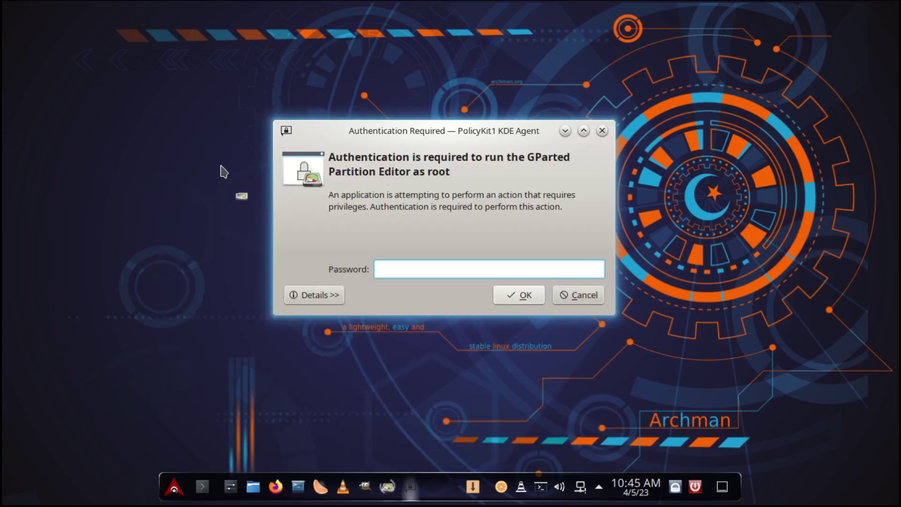
{"action": "type", "text": "***"}
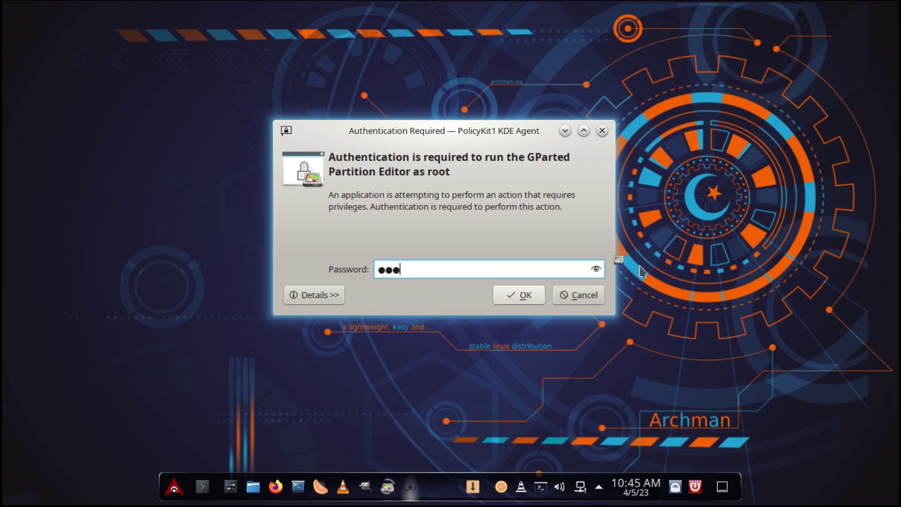
{"action": "left_click", "coordinate": [522, 296]}
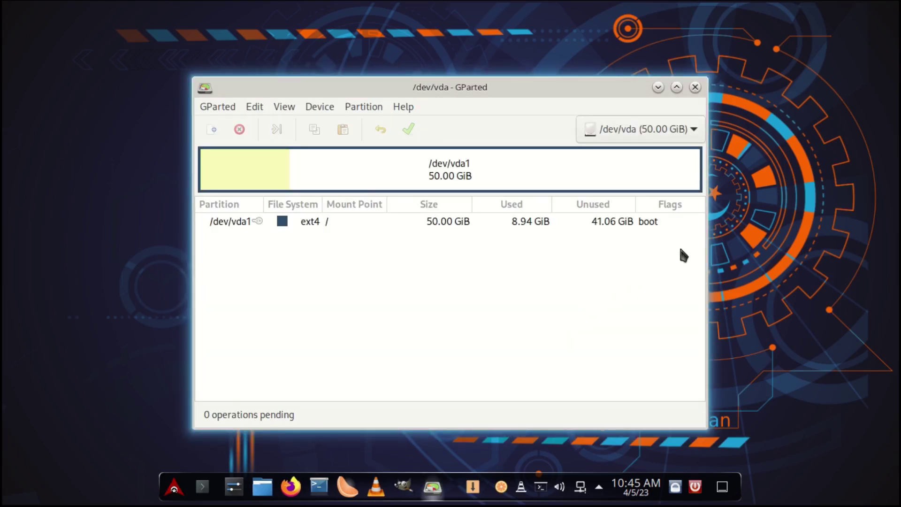
{"action": "left_click_drag", "start_coordinate": [445, 91], "coordinate": [375, 89]}
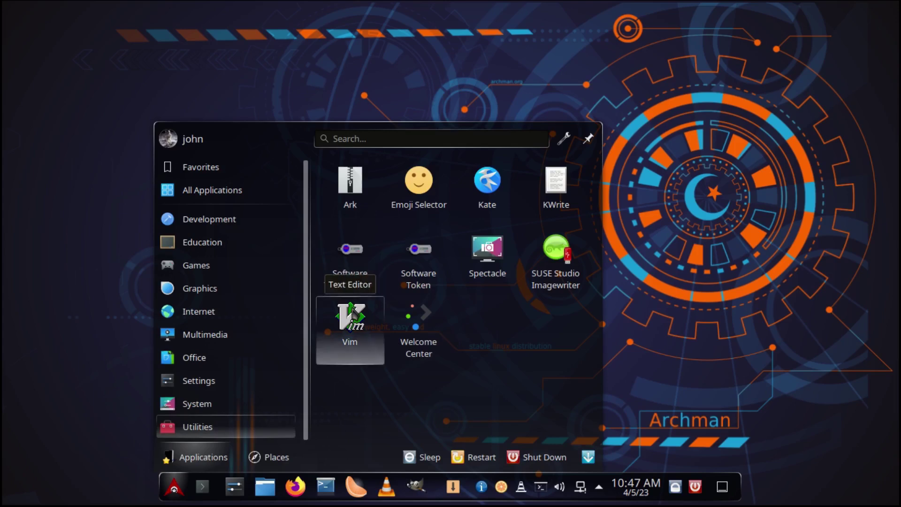
Take a full-screen Spectacle capture, save it as Screenshot_20230405_104722.png in Pictures, and close Spectacle
{"action": "left_click", "coordinate": [487, 268]}
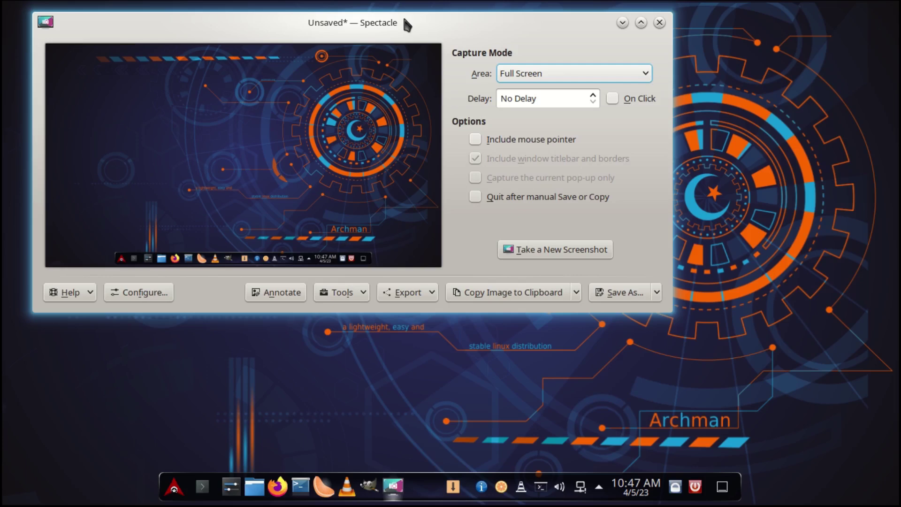
{"action": "left_click_drag", "start_coordinate": [405, 19], "coordinate": [508, 55]}
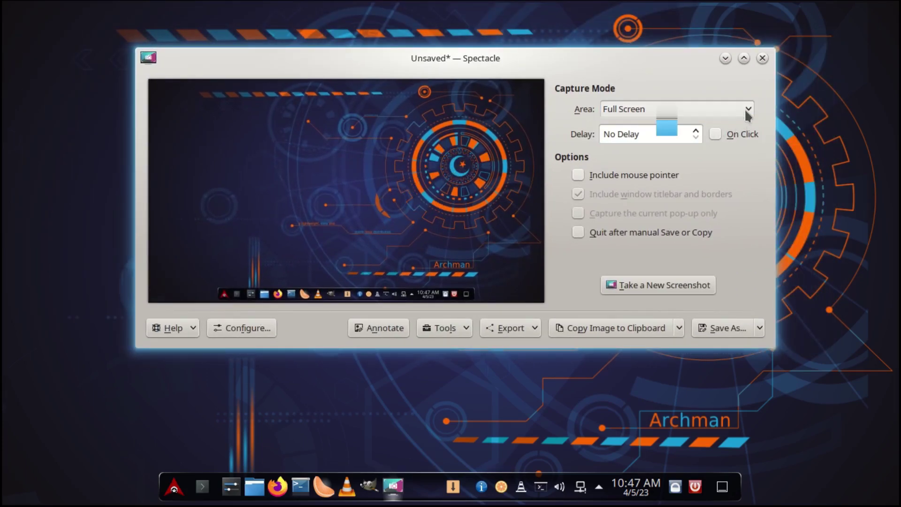
{"action": "left_click", "coordinate": [659, 285]}
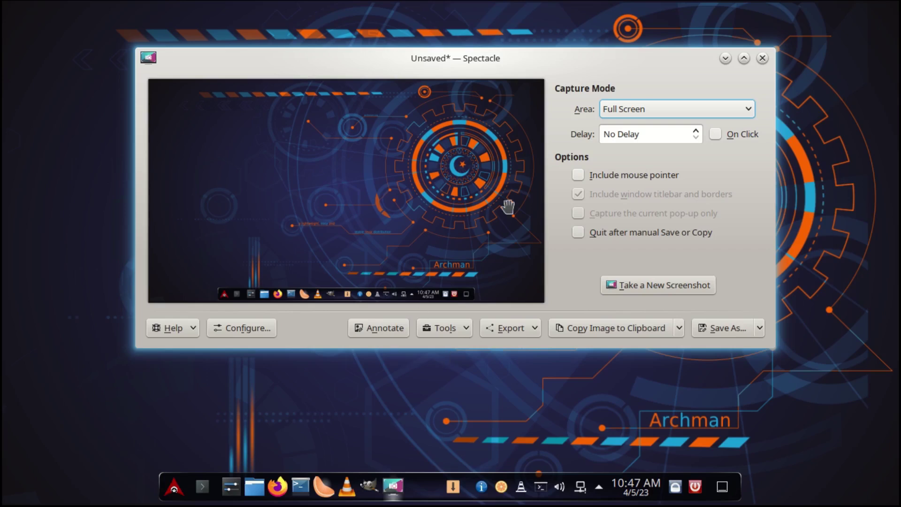
{"action": "left_click", "coordinate": [739, 327]}
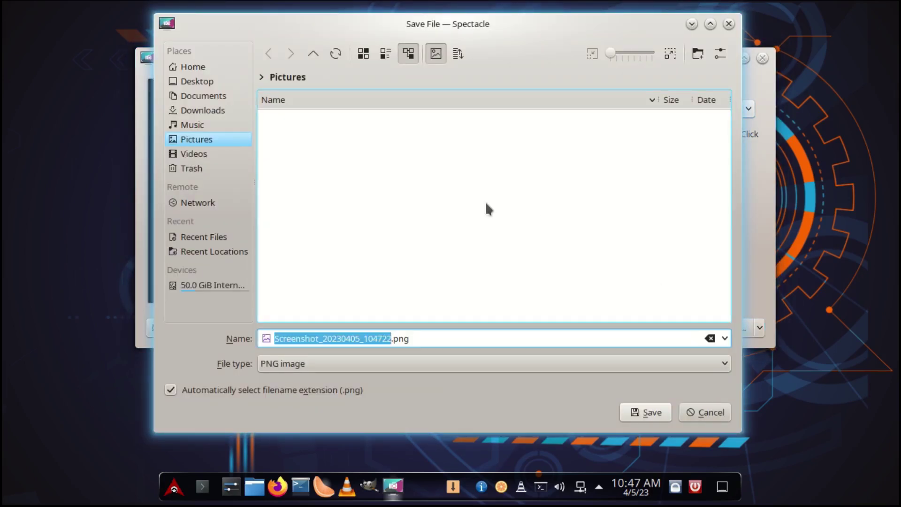
{"action": "left_click", "coordinate": [648, 413]}
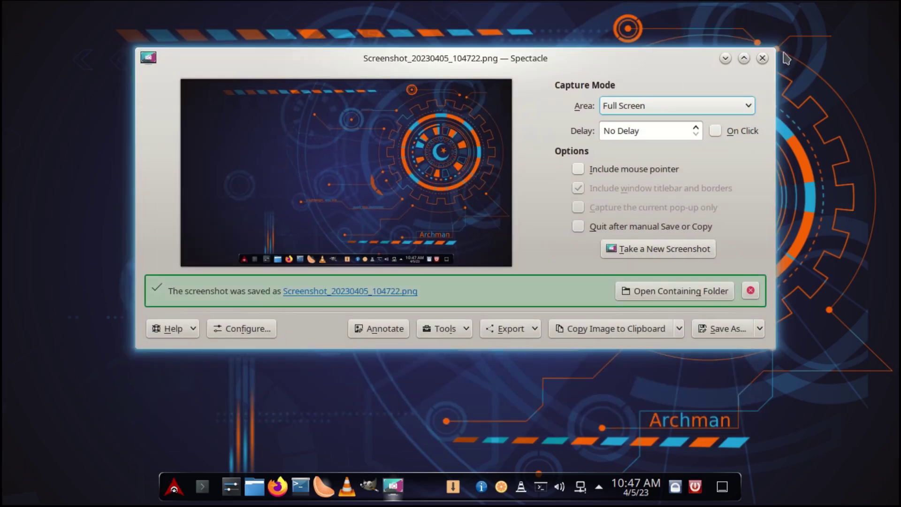
{"action": "left_click", "coordinate": [762, 58]}
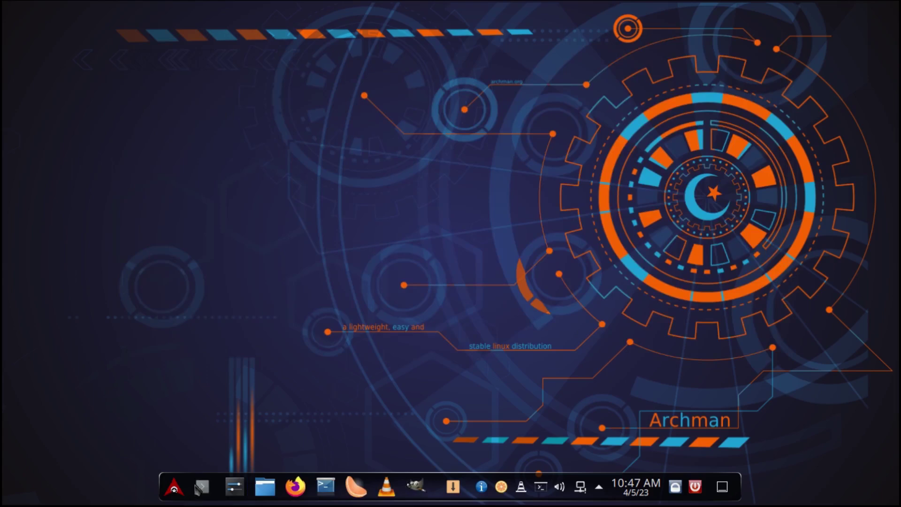
Launch Vim from the Utilities applications and close its window again
{"action": "left_click", "coordinate": [186, 496]}
{"action": "left_click", "coordinate": [213, 435]}
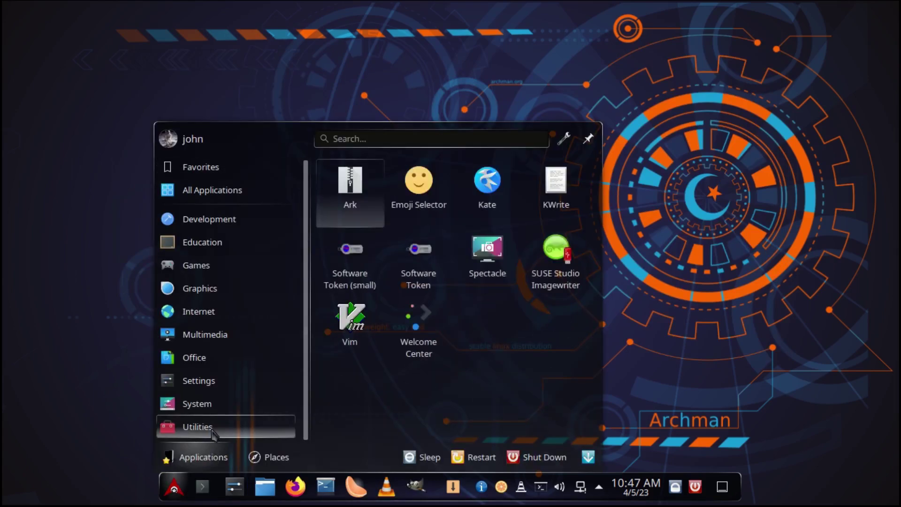
{"action": "left_click", "coordinate": [350, 316]}
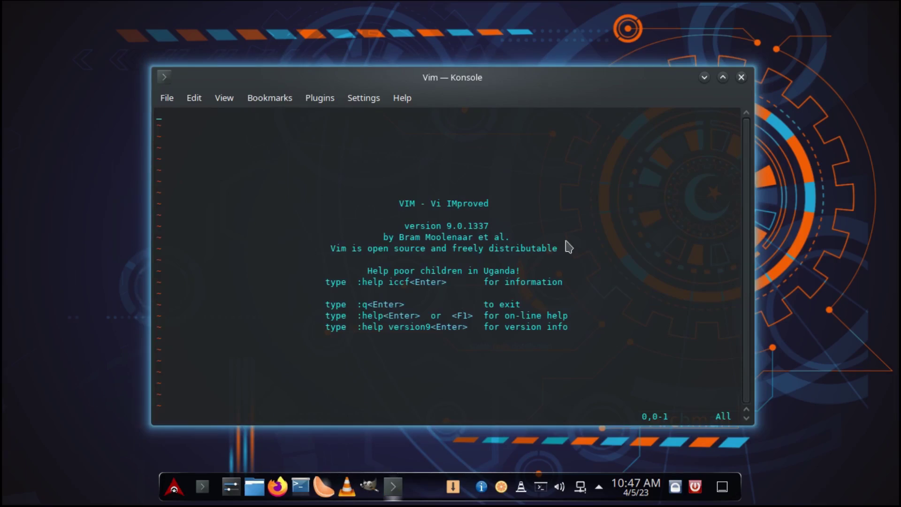
{"action": "left_click", "coordinate": [546, 222]}
{"action": "left_click", "coordinate": [742, 77]}
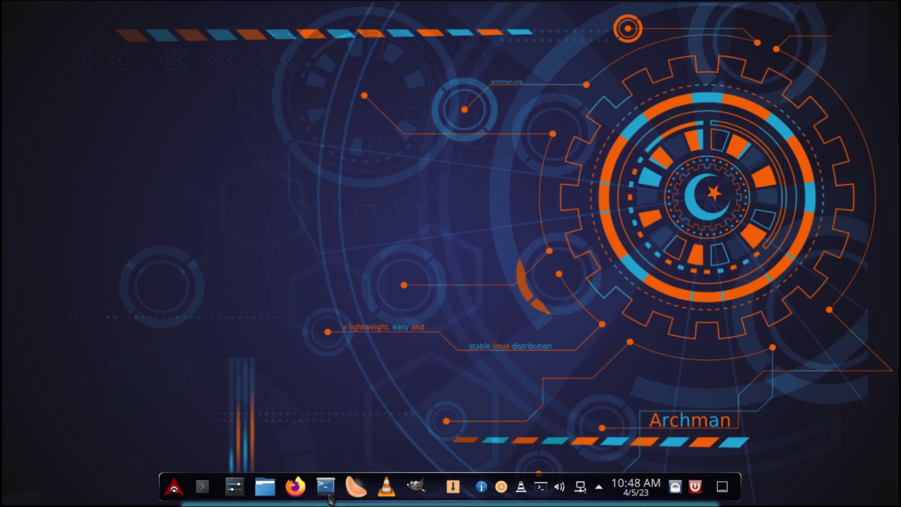
Clear the KGet plugin error notifications and open a new Konsole, typing 'shutdo' at the prompt
{"action": "left_click", "coordinate": [521, 487]}
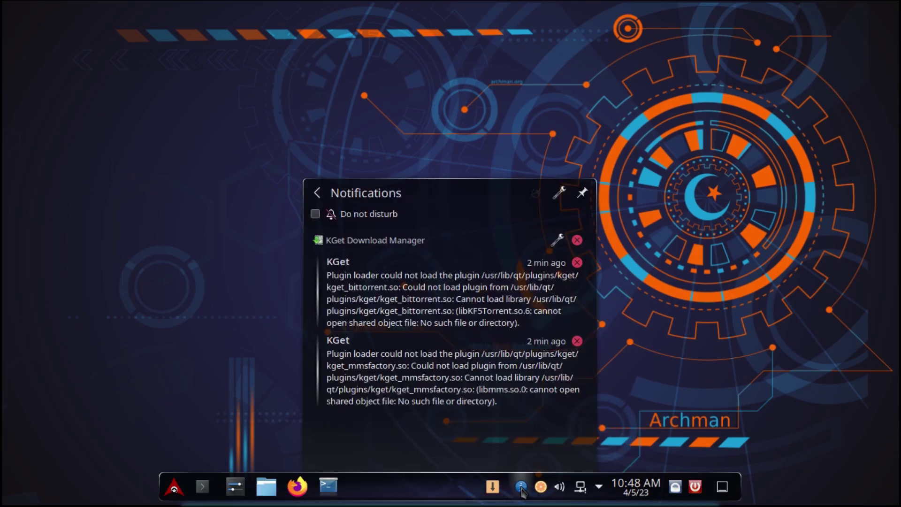
{"action": "left_click", "coordinate": [577, 240]}
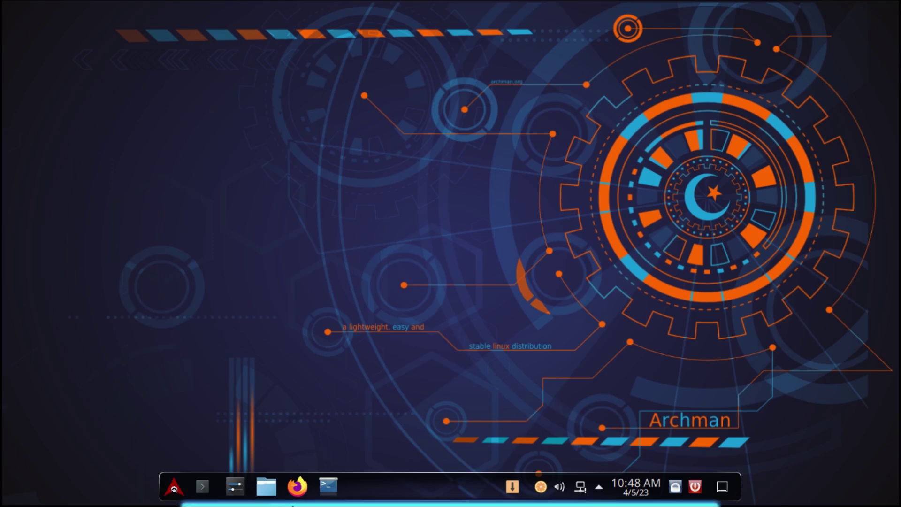
{"action": "left_click", "coordinate": [203, 487]}
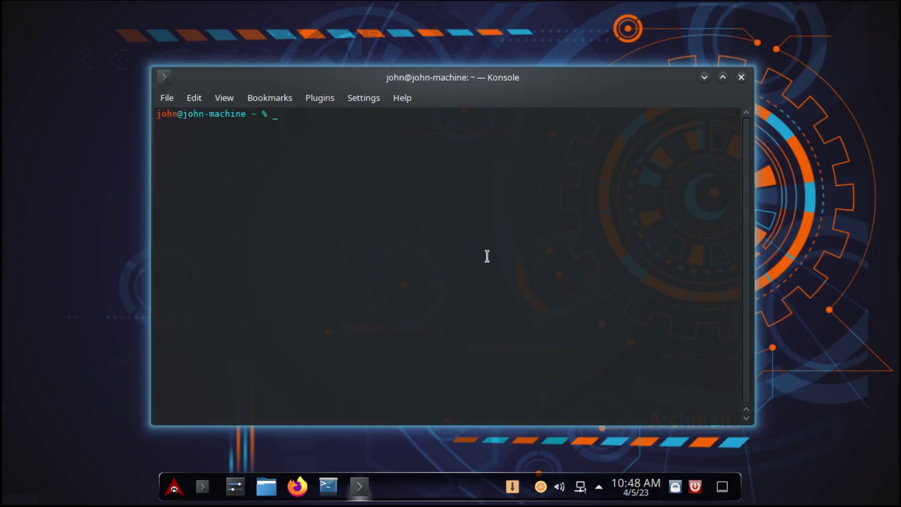
{"action": "type", "text": "shutdo"}
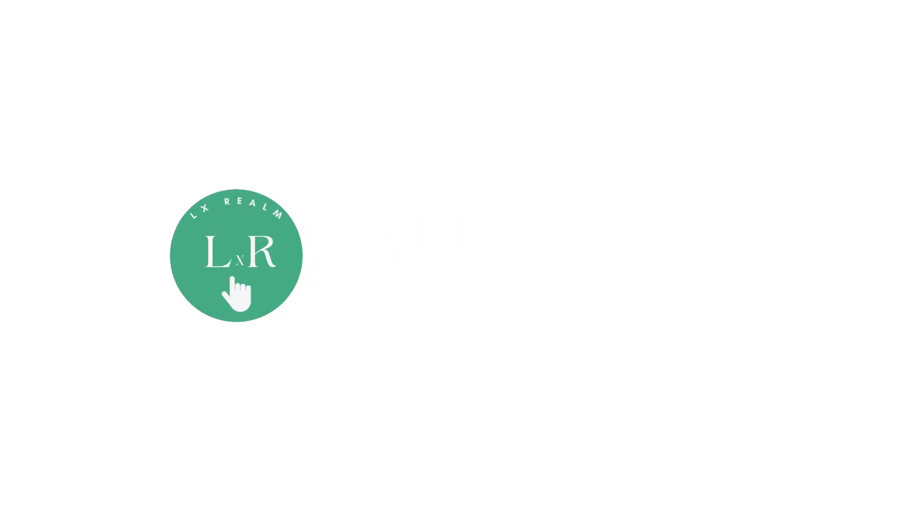